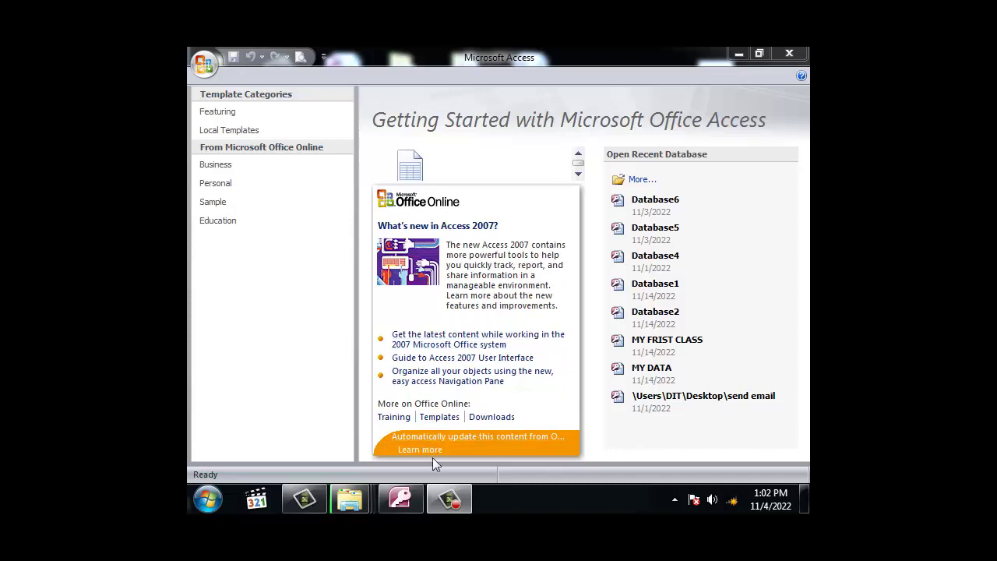
- Create a blank database named project and close its empty default table
left_click(463, 506)
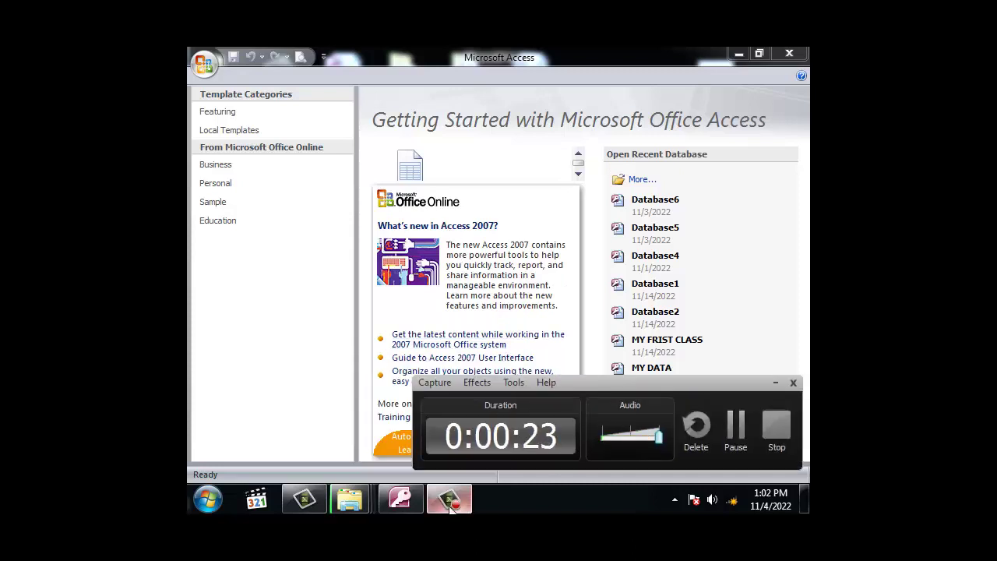
left_click(440, 170)
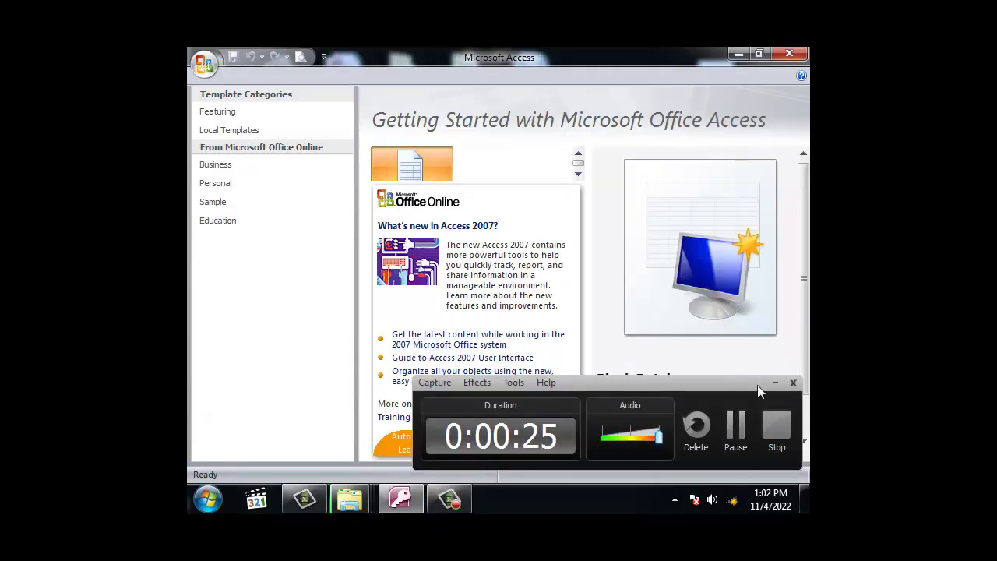
left_click(776, 383)
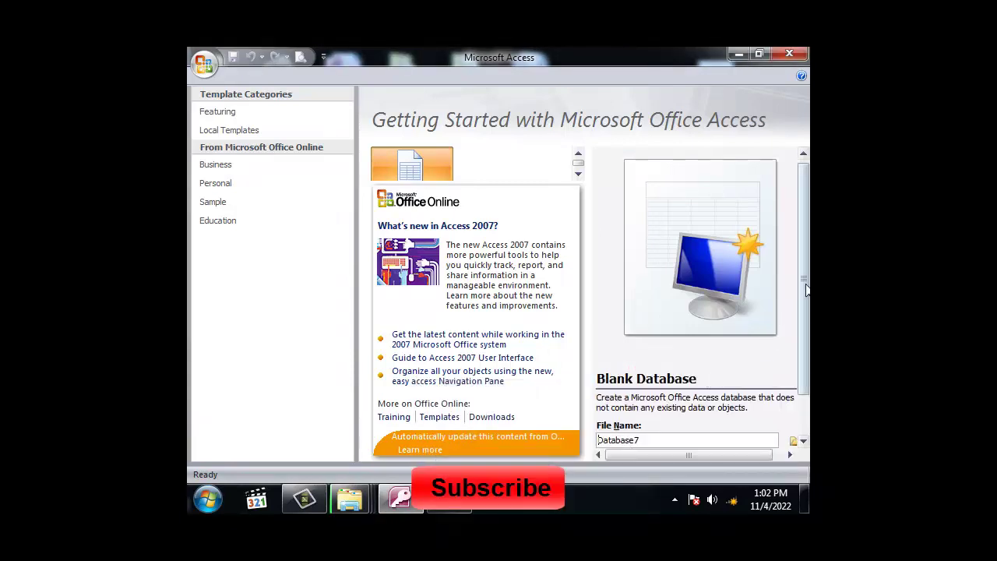
scroll(779, 312, "down", 2)
left_click_drag(678, 383, 540, 384)
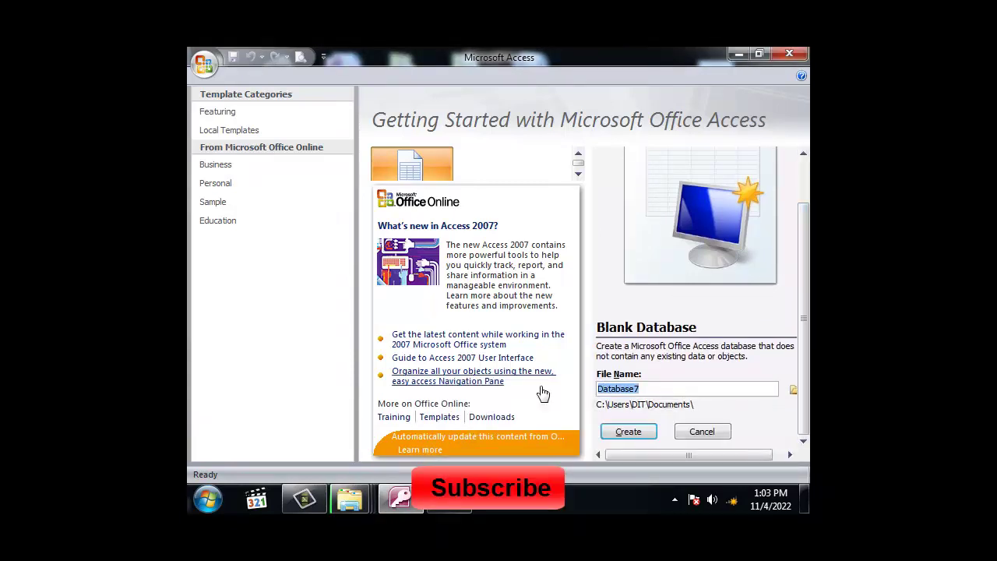
type("project")
key("Return")
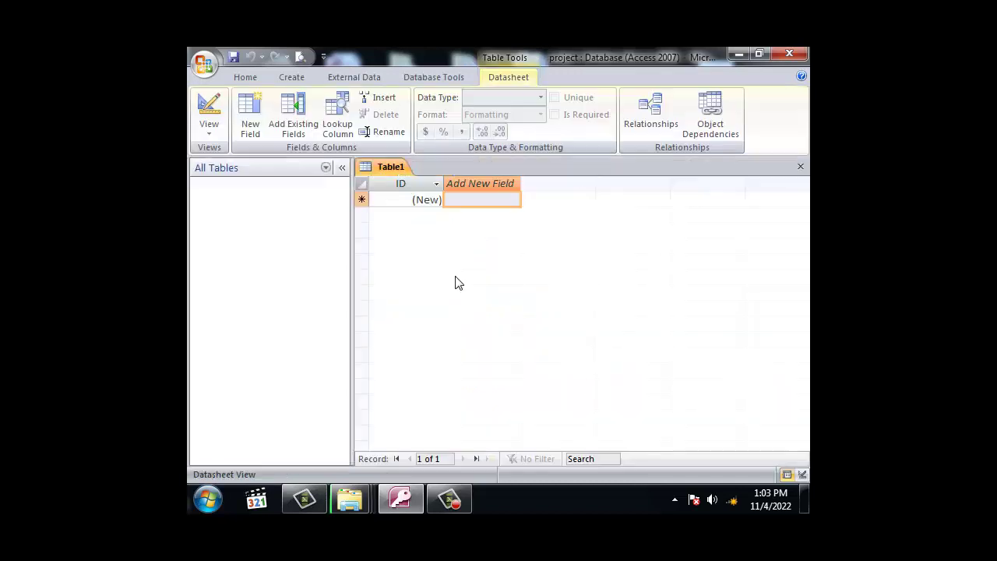
left_click(800, 166)
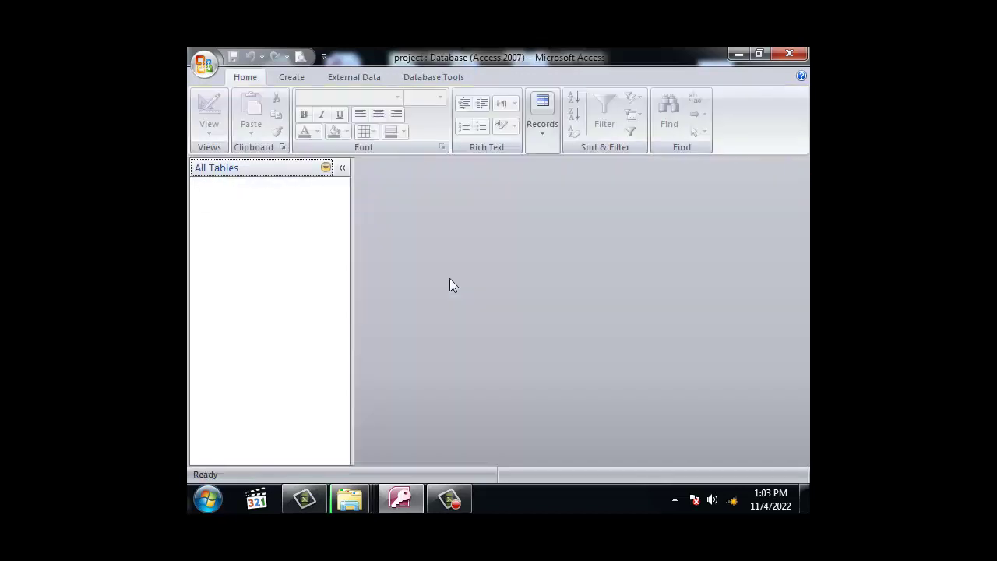
- Start a new table in Design view, dismissing the color scheme prompt, and add a Text field named TEACHER
left_click(290, 77)
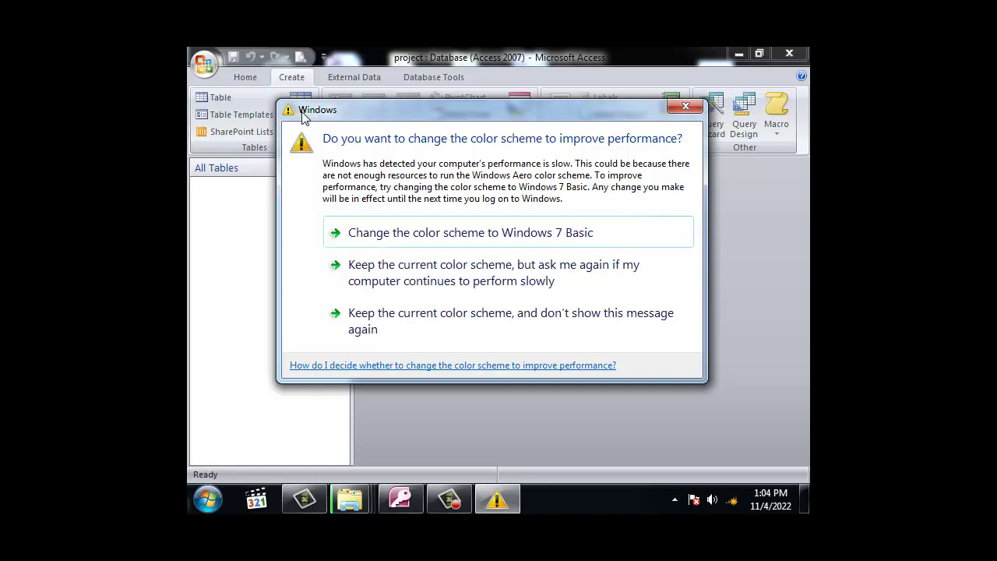
left_click(693, 109)
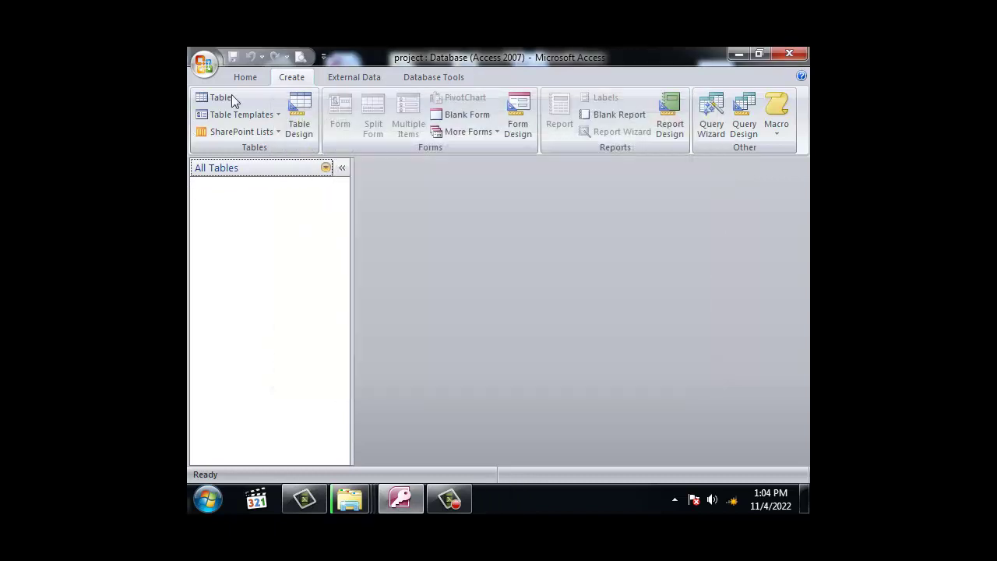
left_click(301, 130)
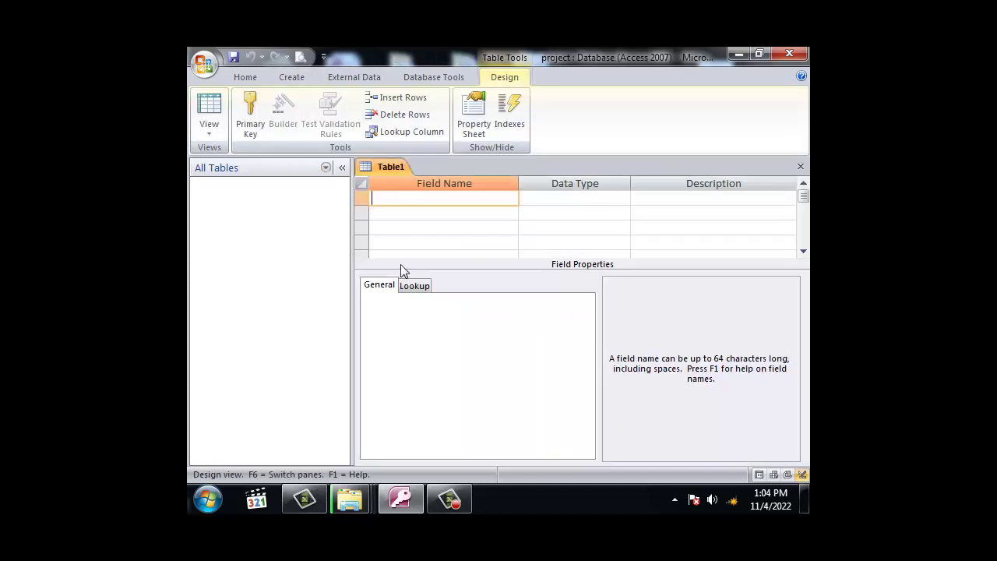
key("Caps_Lock")
type("TEACHER")
key("Tab")
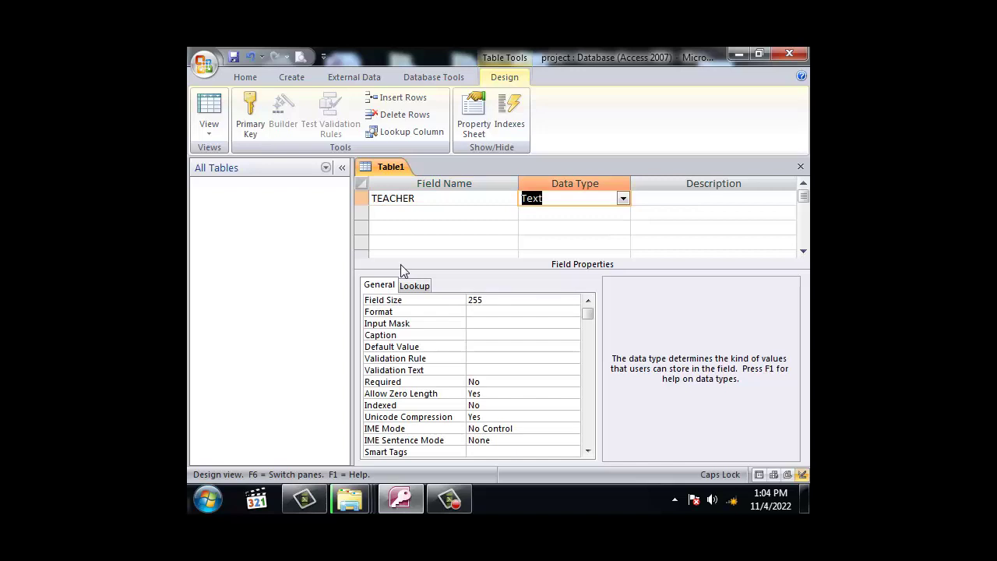
key("Tab")
key("Tab")
- Add a PROGRAM field with the Text data type and a FEE field with the Number data type
type("PROGRAM")
key("Tab")
key("Tab")
key("Tab")
type("FEE")
key("Tab")
type("N")
key("Tab")
key("Tab")
- Add a MOB NO field with the Memo data type below the FEE field
type("MOB NO")
key("Tab")
type("M")
key("Tab")
key("Tab")
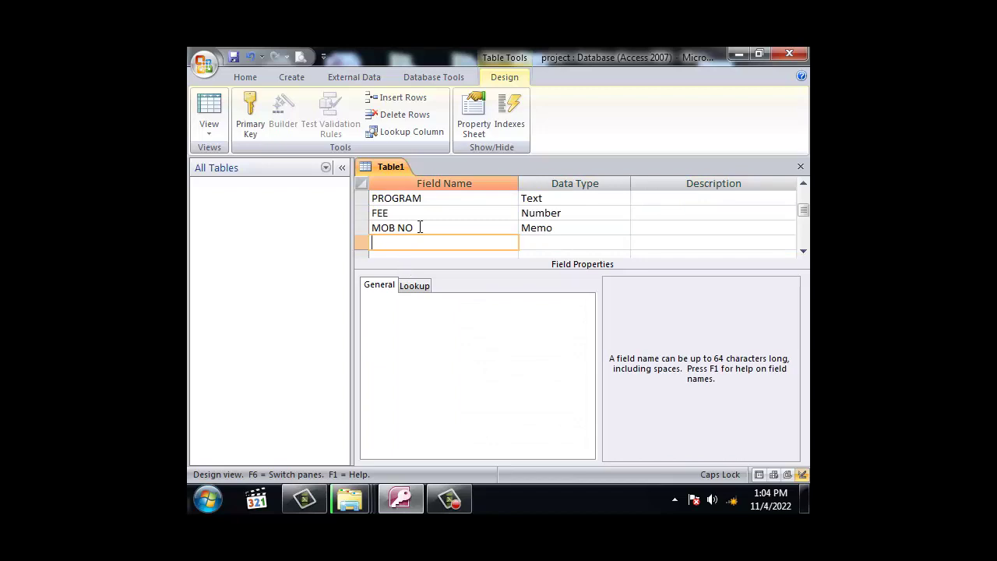
scroll(420, 226, "up", 1)
left_click(419, 198)
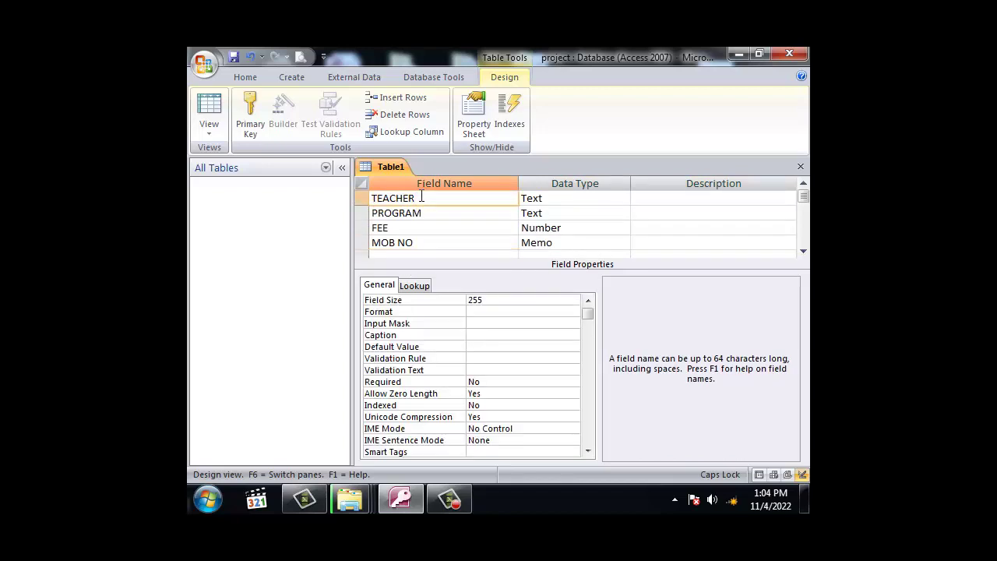
left_click(439, 216)
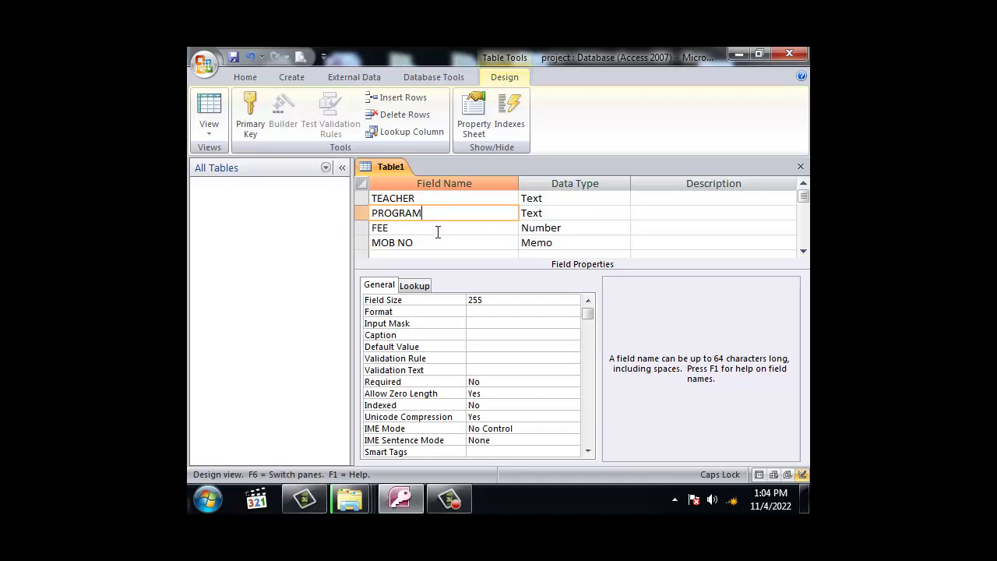
left_click(437, 231)
left_click(432, 243)
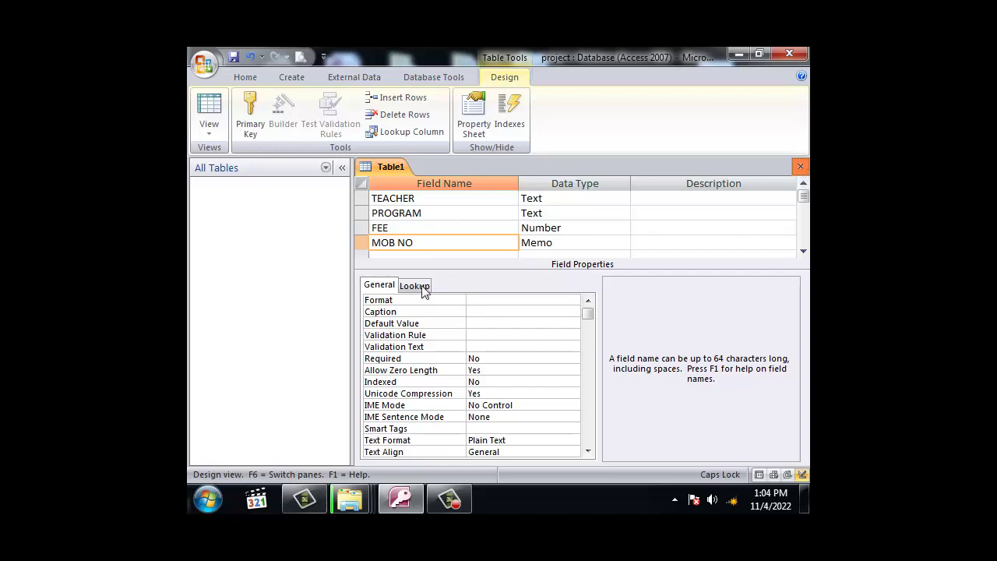
- Close the table design and save it as TEACHER without creating a primary key
key("ctrl+w")
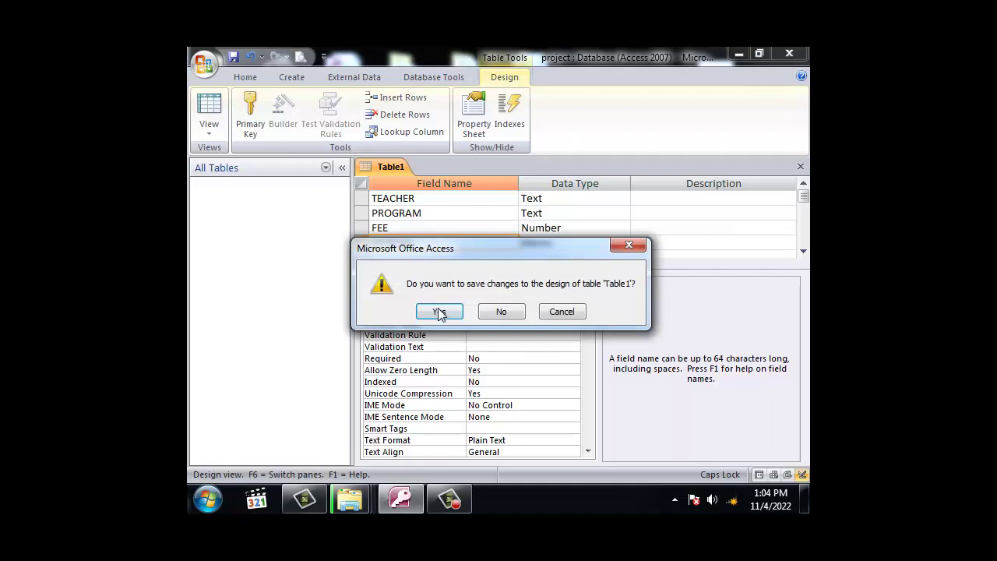
left_click(439, 312)
type("TEACH")
key("BackSpace")
key("BackSpace")
key("BackSpace")
key("BackSpace")
type("EACHER")
left_click(503, 232)
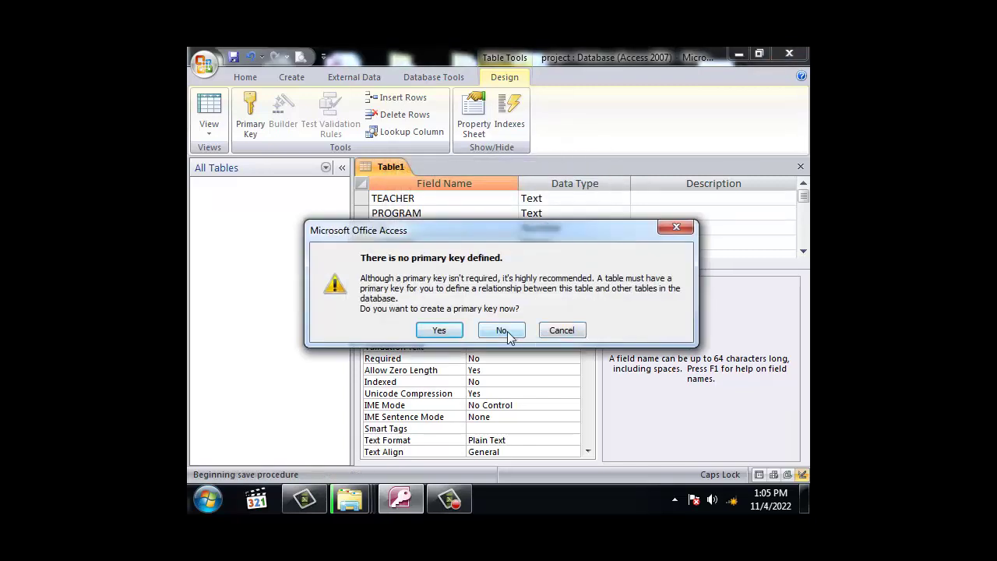
left_click(504, 332)
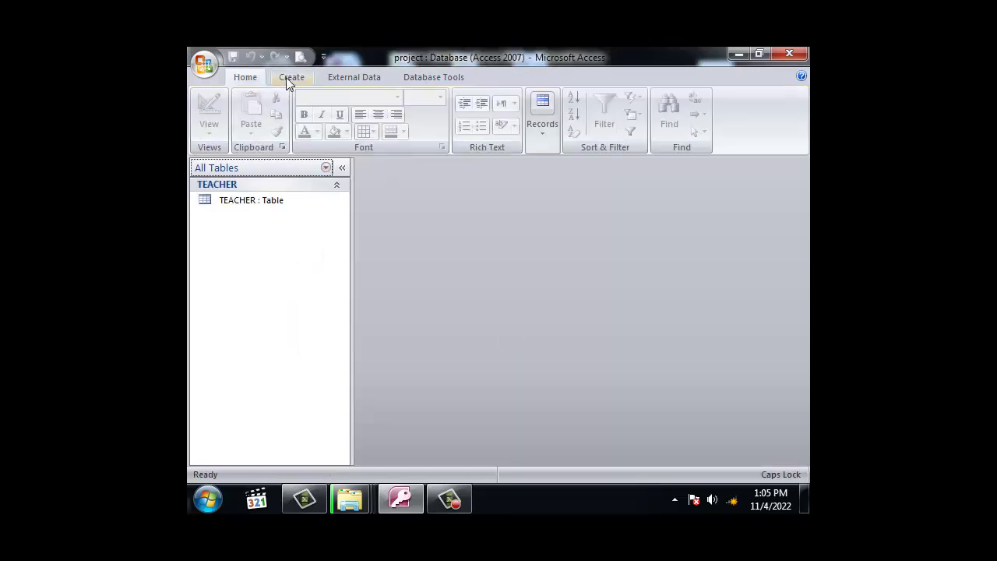
- Start a second table in Design view with a Text field named T-NAME
left_click(289, 78)
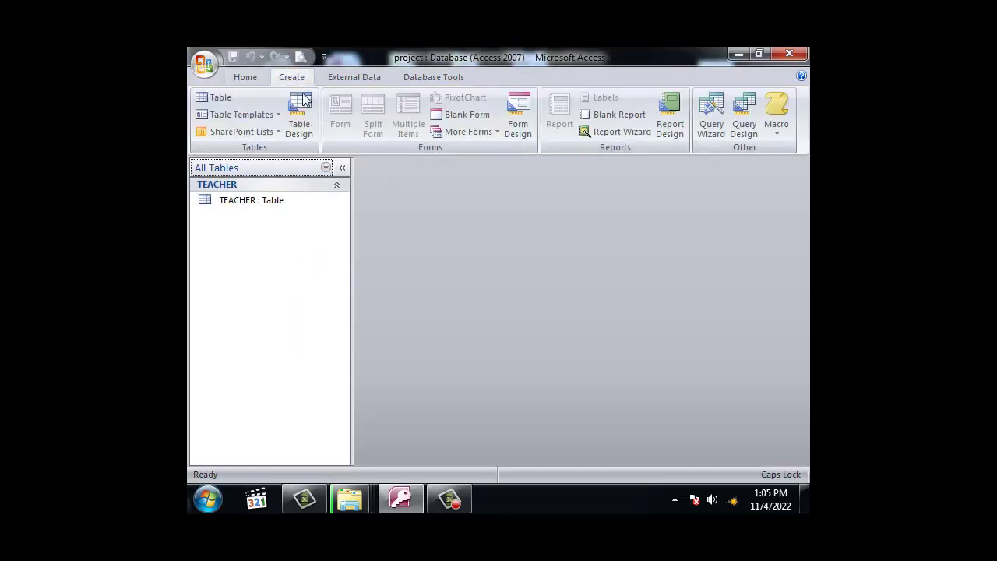
left_click(297, 113)
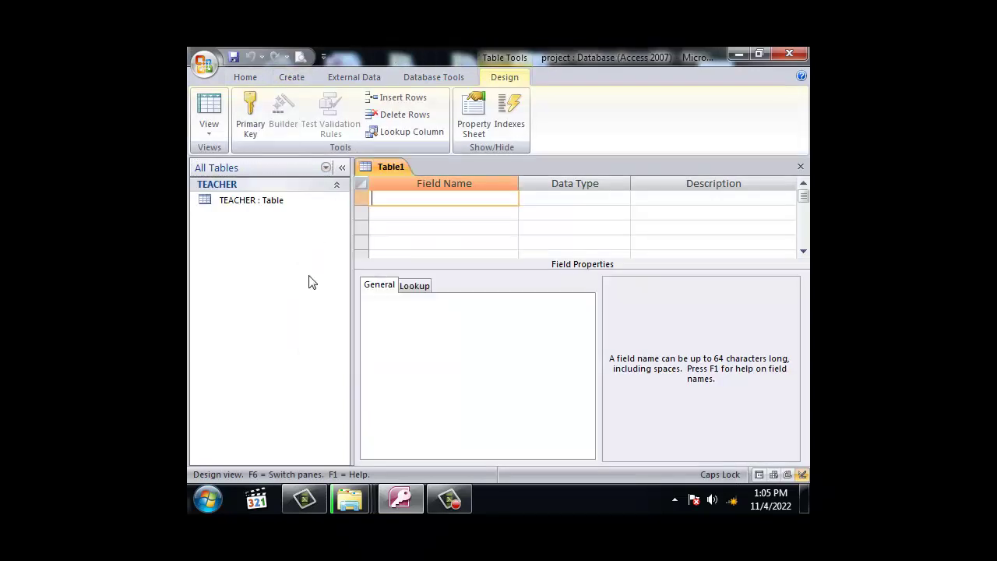
type("T-NAME")
key("Return")
key("Return")
key("Return")
- Add the fields S-NAME and PROGRAM to the second table, both with the Text data type
type("S")
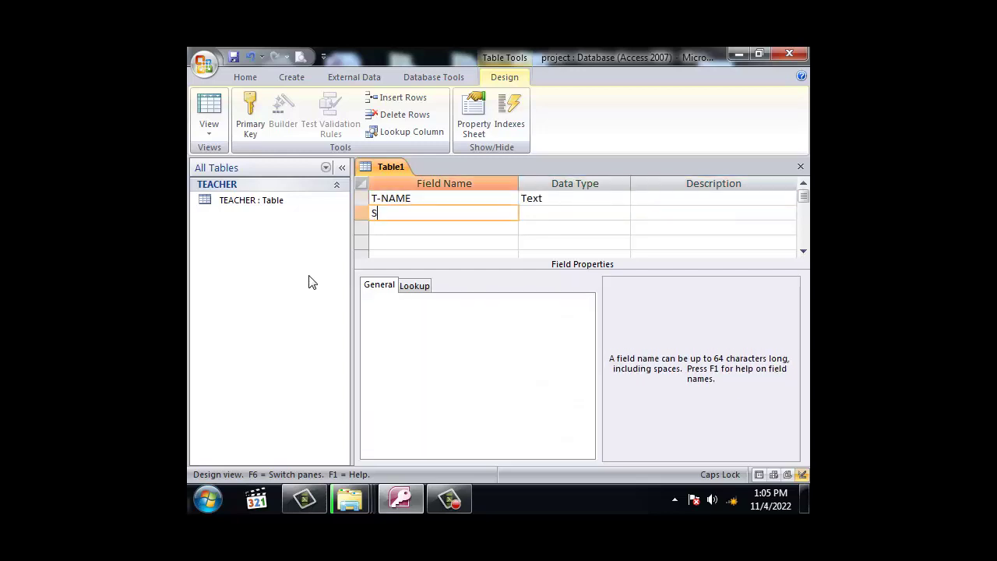
type("-NAME")
key("Return")
key("Return")
key("Return")
type("PROGRAM")
key("Return")
key("Return")
key("Return")
- Add a FEE field of type Number and a MOB NO field of type Memo to the second table
type("FEE")
key("Return")
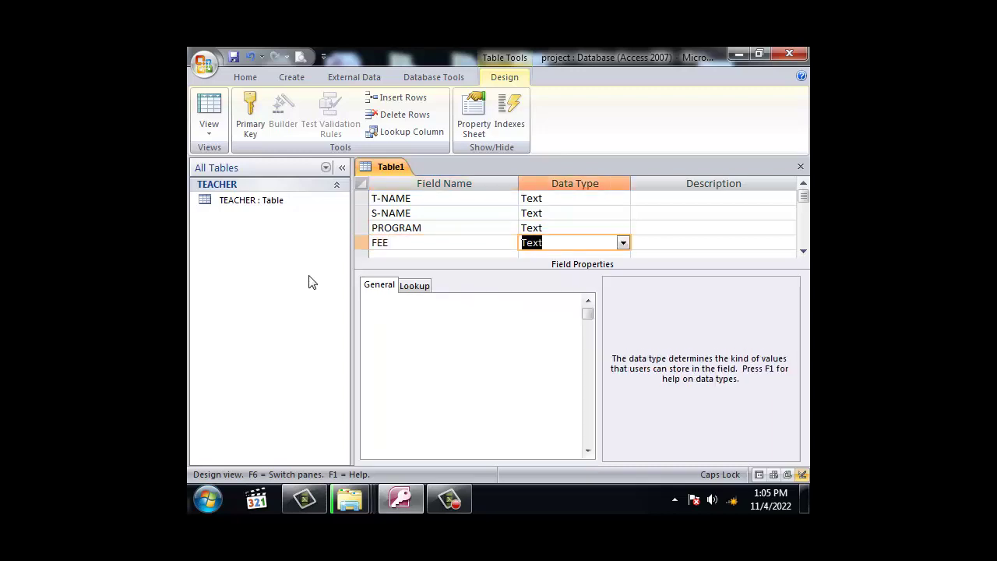
type("N")
key("Return")
key("Return")
type("MOB NO")
key("Return")
type("M")
key("Return")
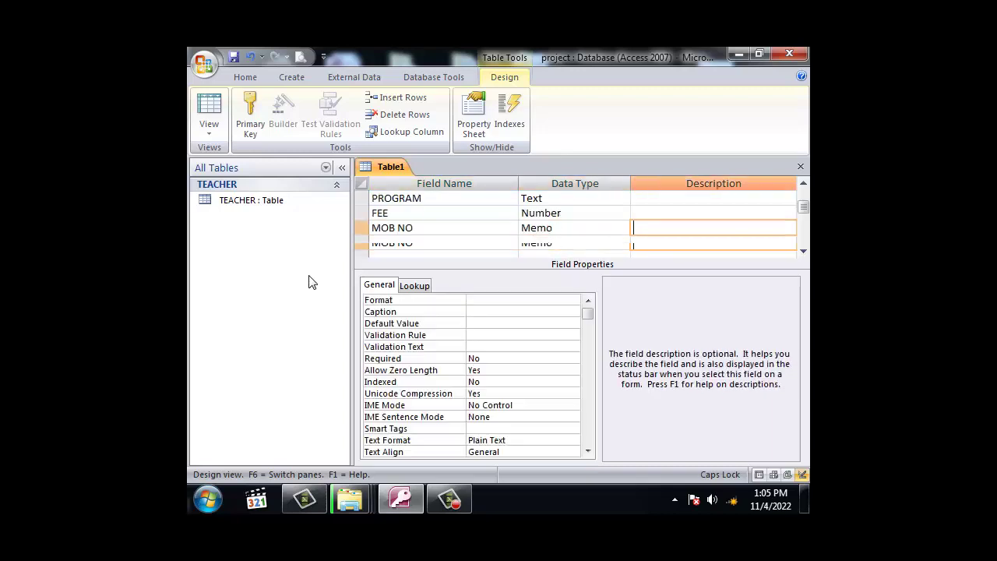
key("Return")
key("Return")
key("shift+Tab")
- Add the fields CLASS and ADDRESS below MOB NO, both with the Memo data type
type("CLASS")
key("Return")
type("M")
key("Return")
key("Return")
key("Return")
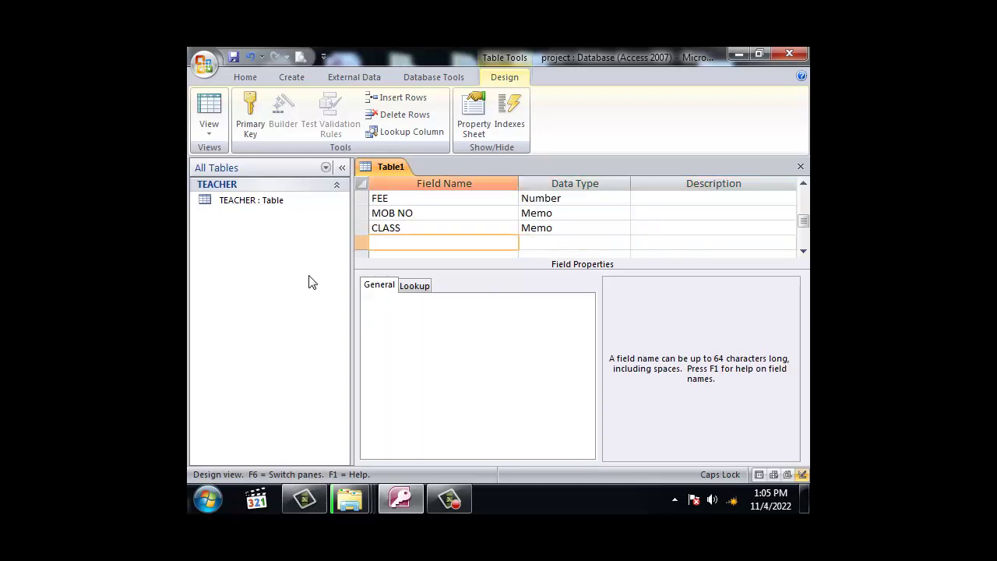
type("ADDRESS")
key("Return")
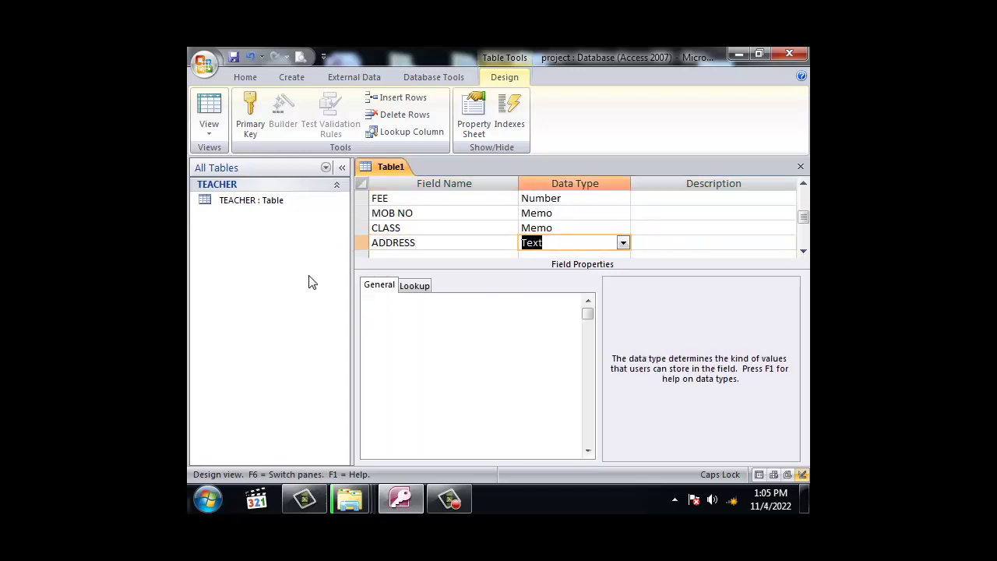
type("M")
key("Return")
key("Return")
key("Return")
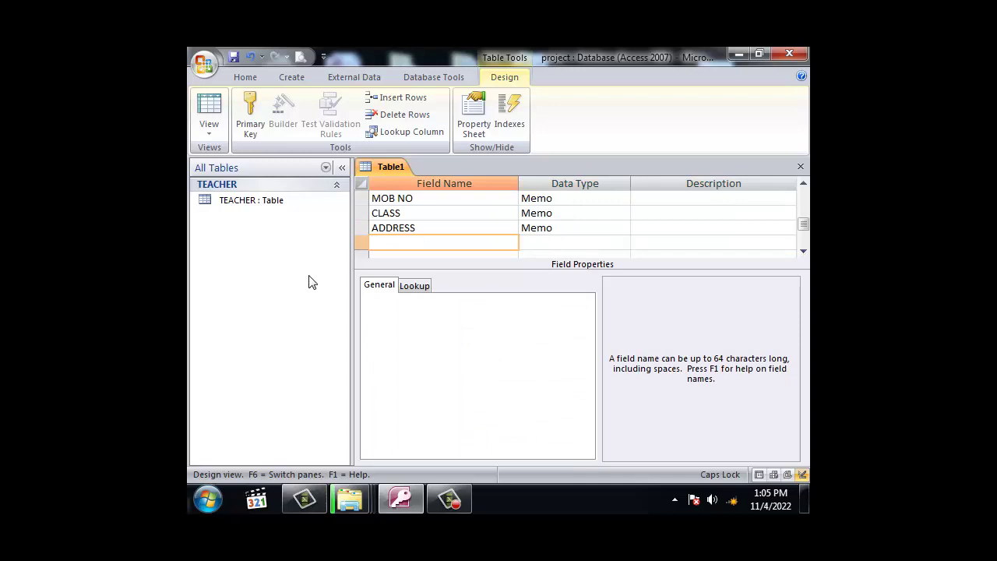
- Review the second table's fields one by one, from T-NAME down to ADDRESS
scroll(451, 223, "up", 2)
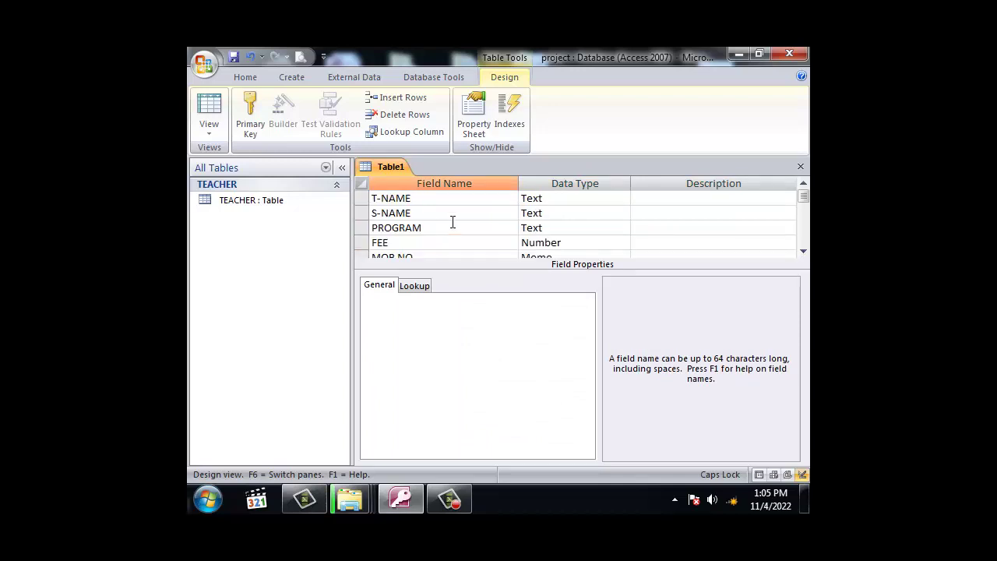
left_click(419, 200)
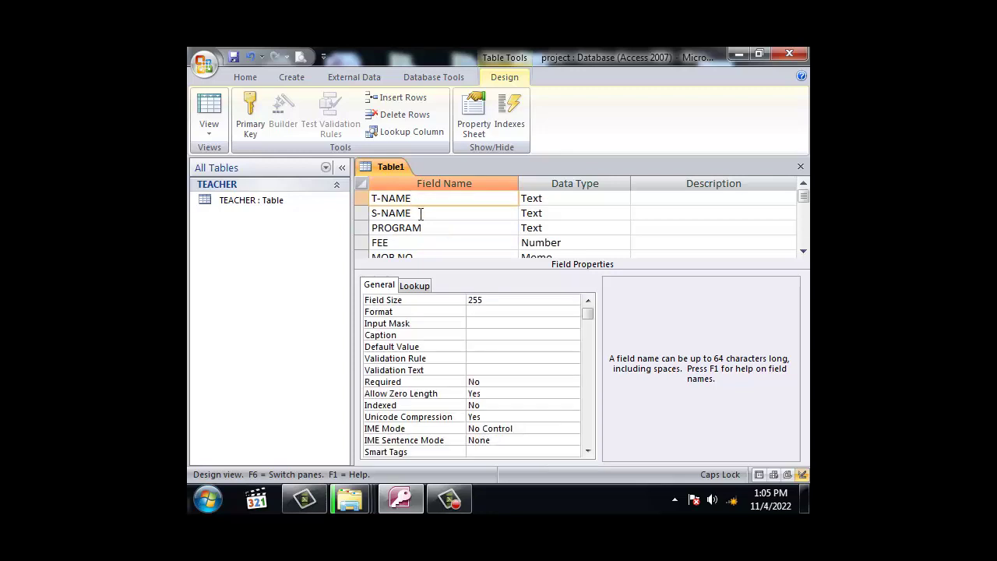
left_click(426, 212)
left_click(440, 228)
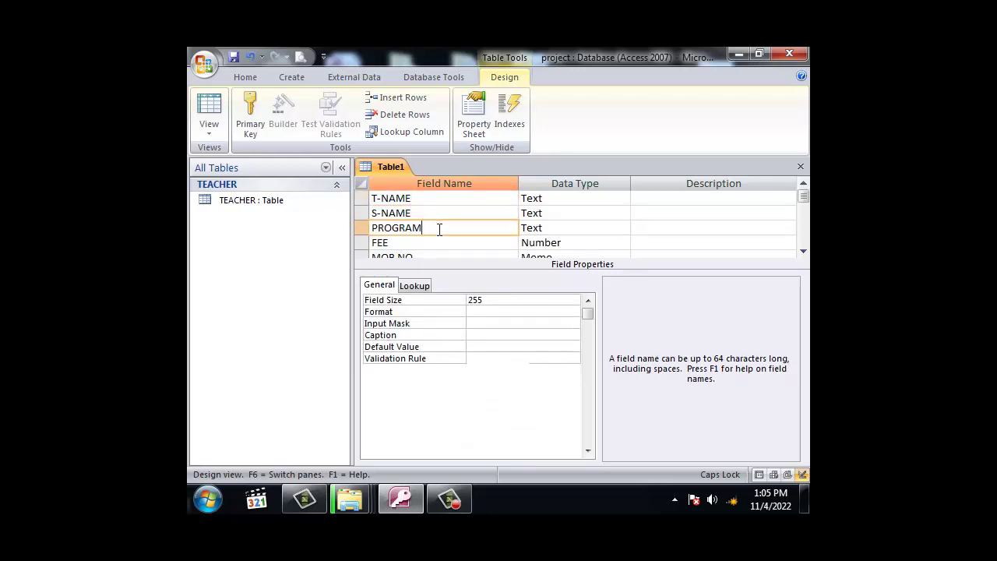
left_click(440, 242)
scroll(441, 243, "down", 1)
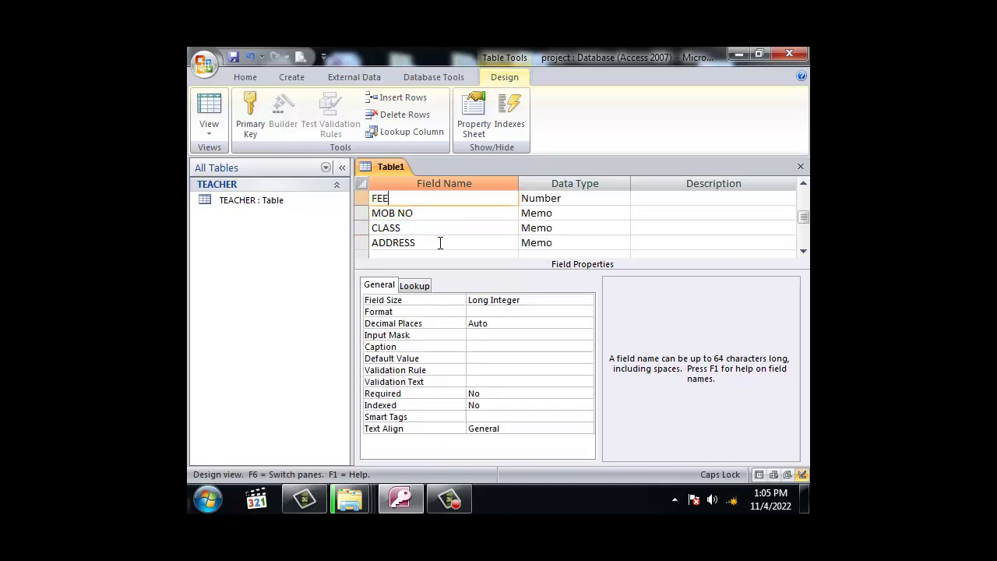
left_click(425, 212)
left_click(436, 227)
left_click(437, 241)
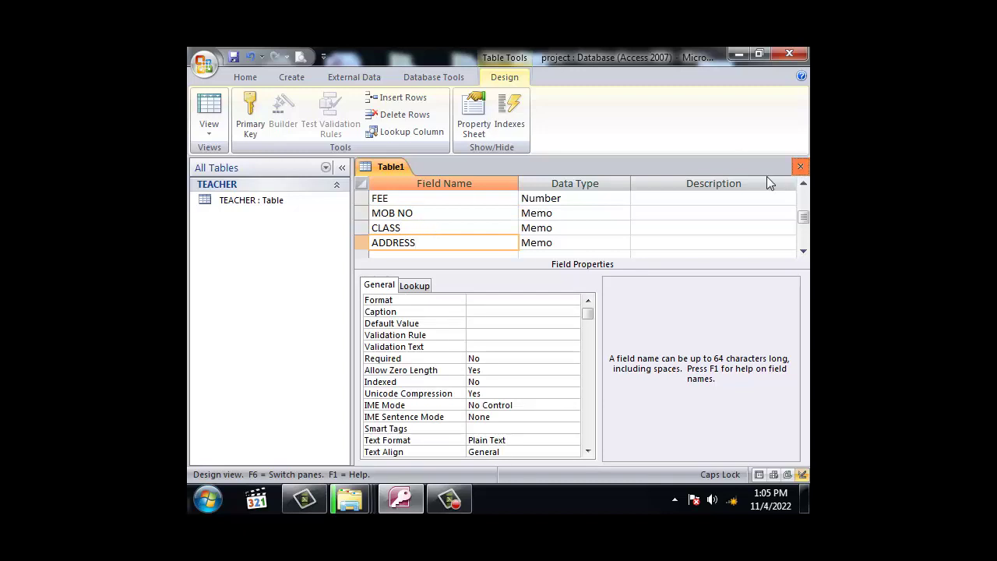
- Close the second table's design and save it as STUDENT without creating a primary key
left_click(800, 166)
left_click(441, 312)
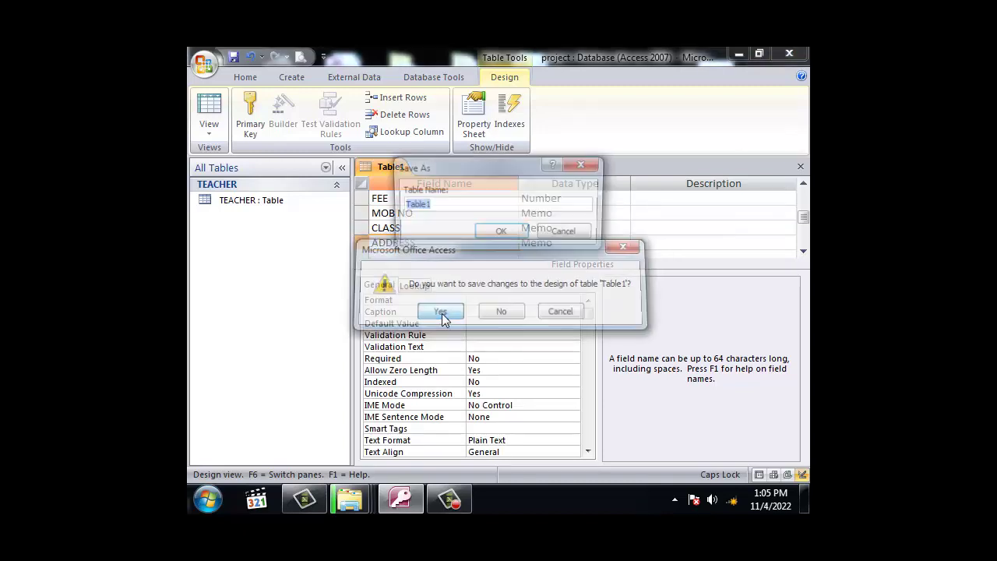
type("STUDENT")
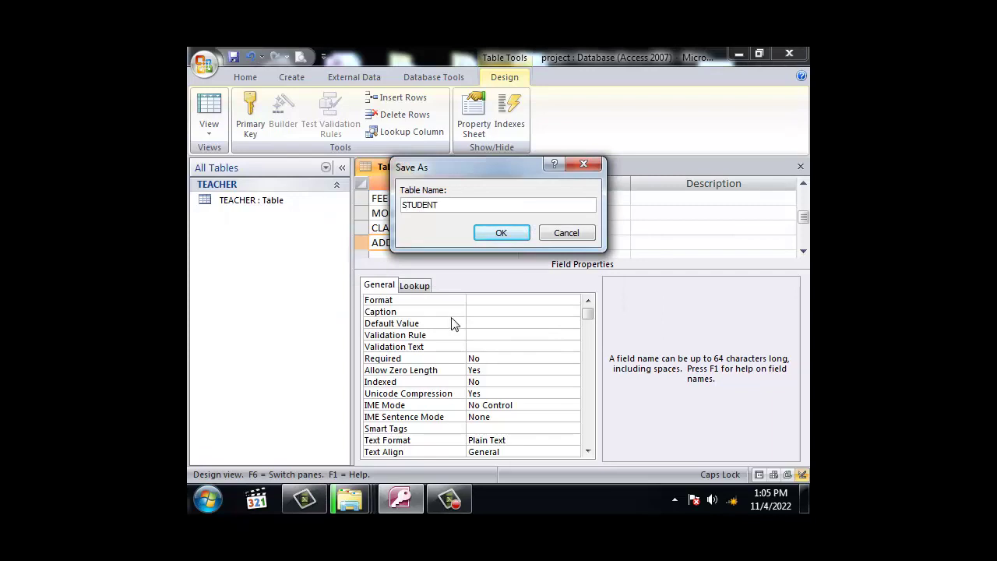
left_click(511, 239)
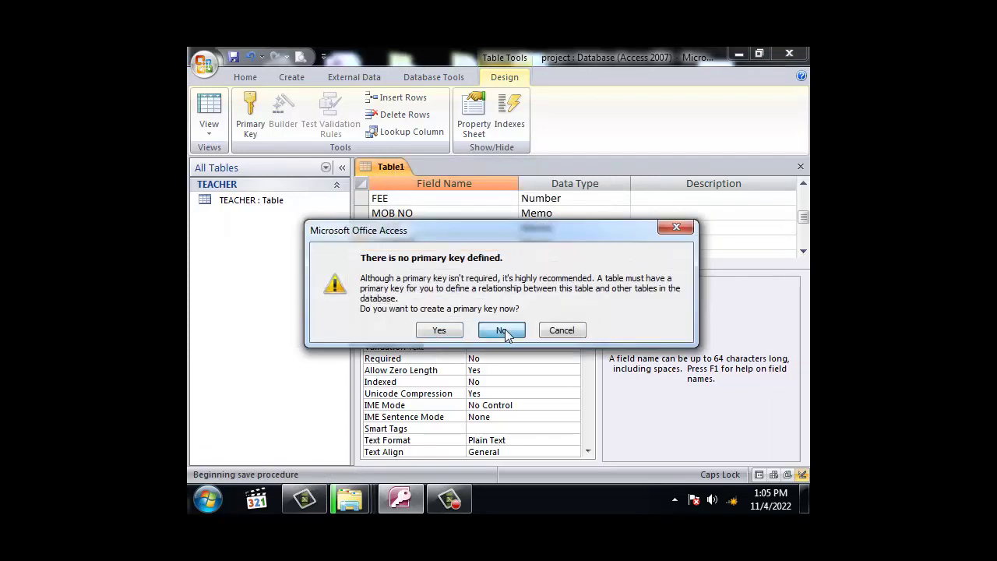
left_click(505, 329)
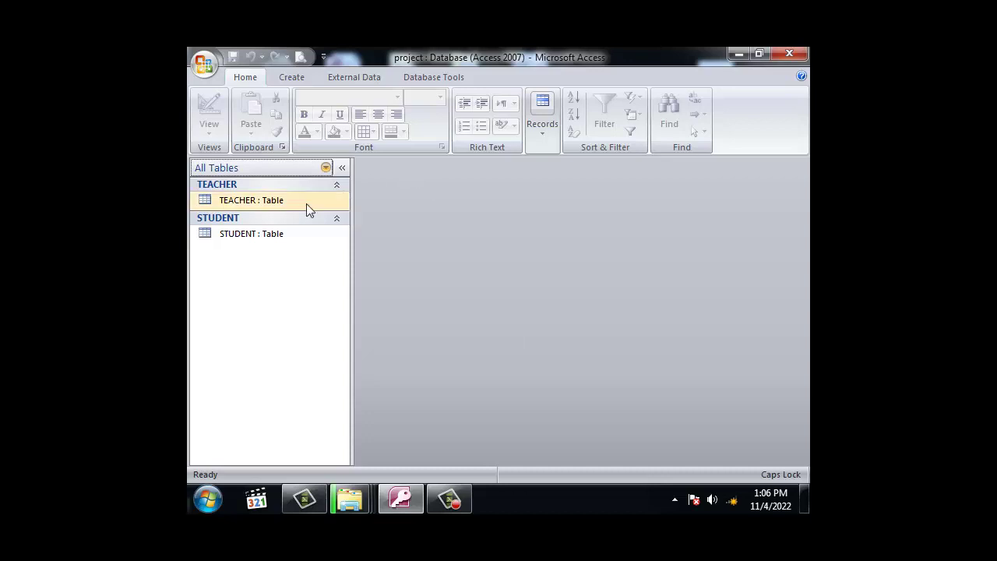
- Create a form based on the TEACHER table and switch it to Design View
left_click(236, 201)
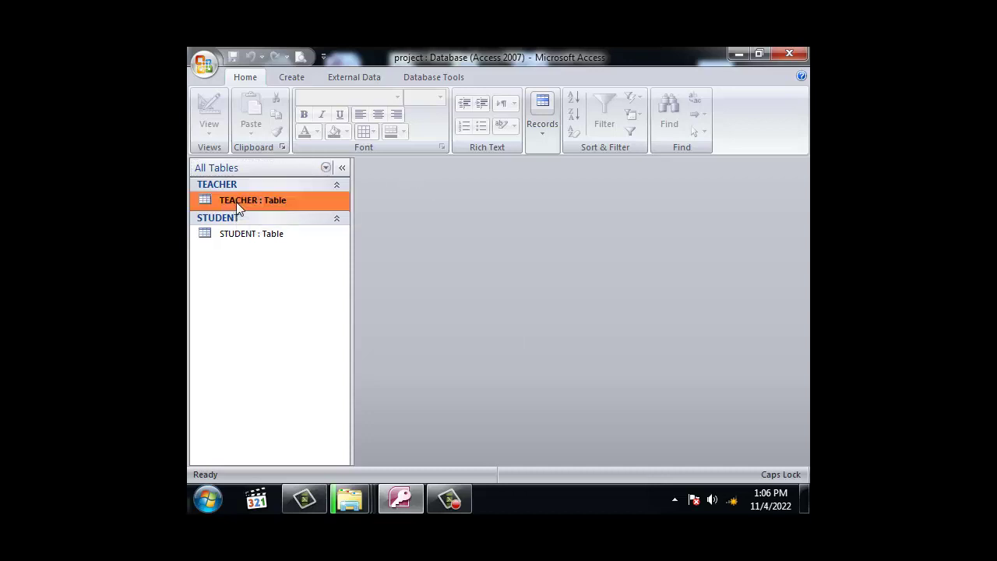
left_click(291, 77)
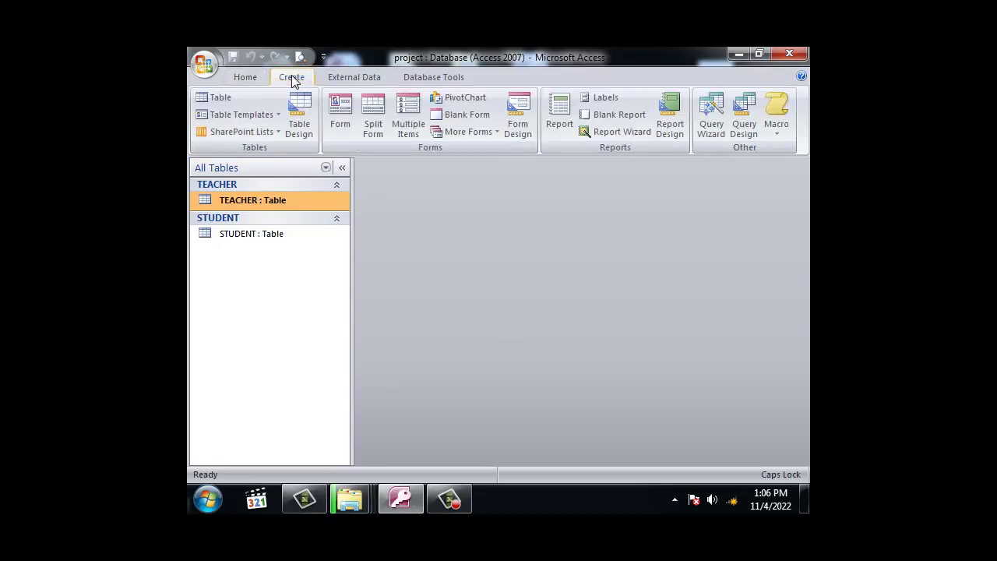
left_click(341, 110)
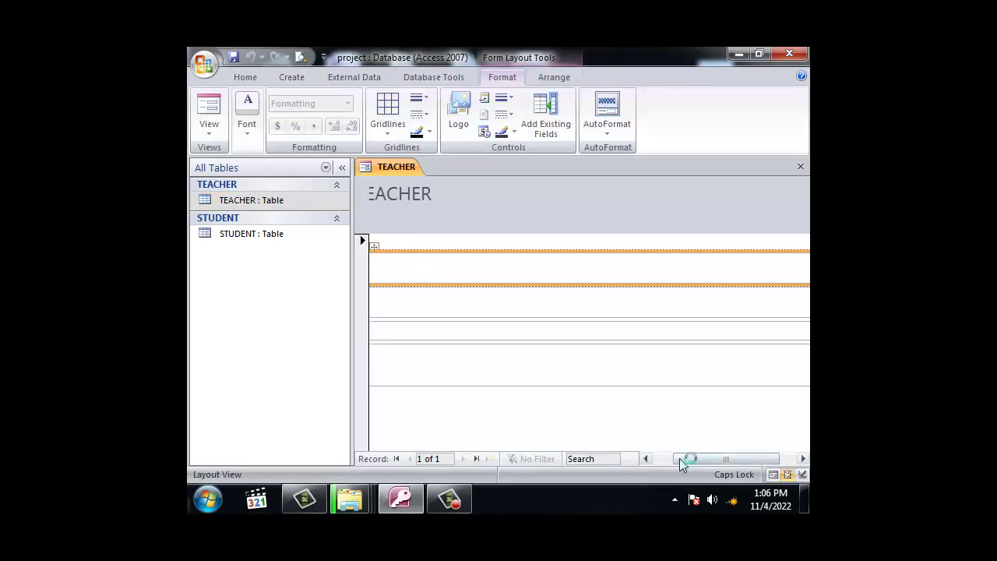
left_click_drag(692, 457, 757, 458)
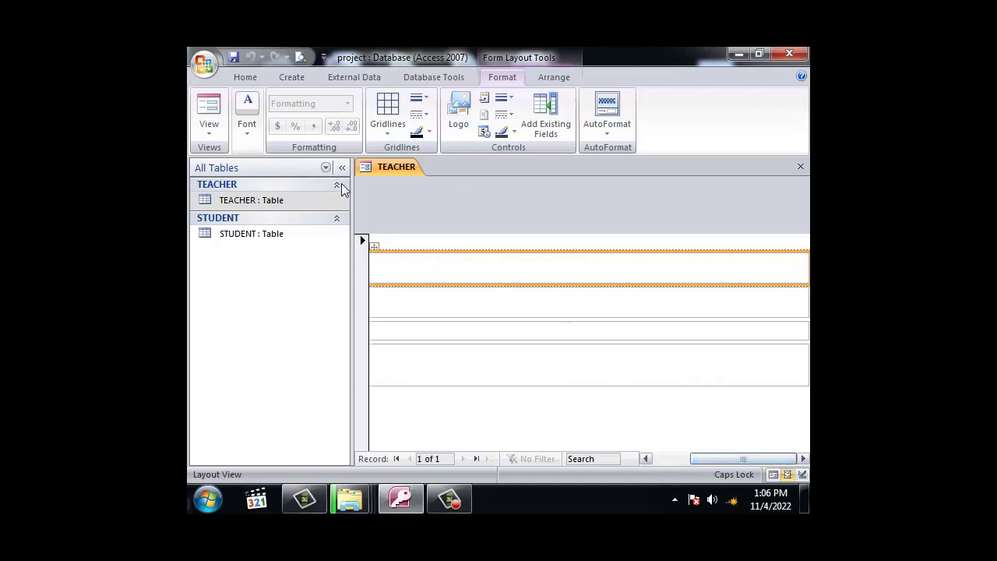
left_click(208, 125)
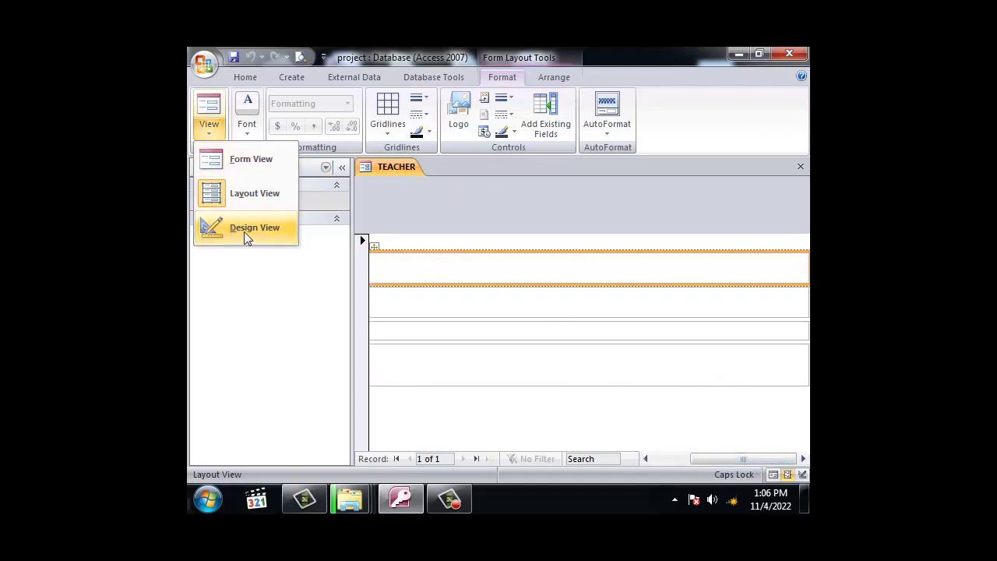
left_click(244, 230)
- Narrow the form's text boxes so their far edge sits at about 3.7 on the horizontal ruler
left_click_drag(556, 459, 730, 467)
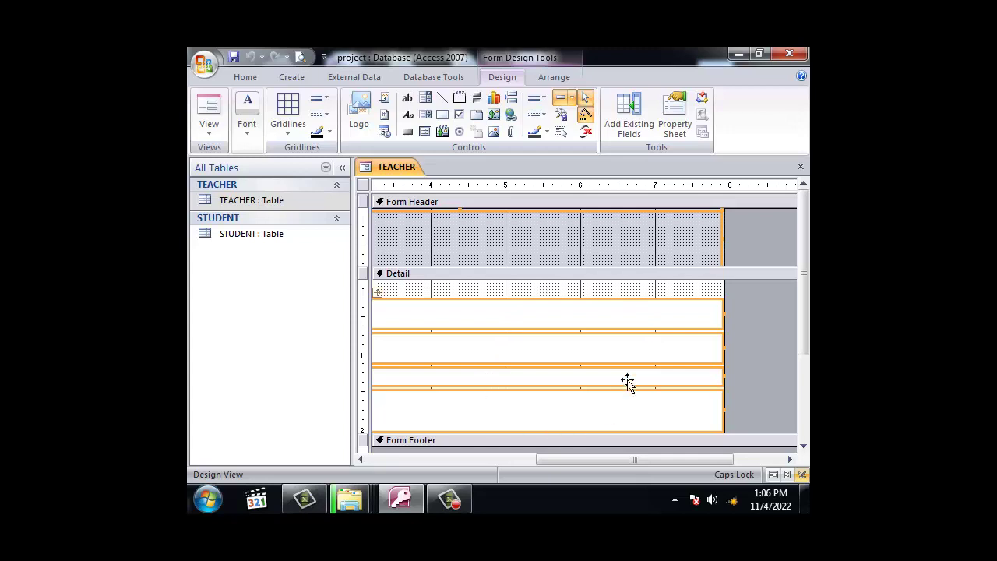
left_click(752, 305)
left_click(696, 321)
left_click_drag(724, 314, 409, 335)
left_click_drag(610, 460, 431, 466)
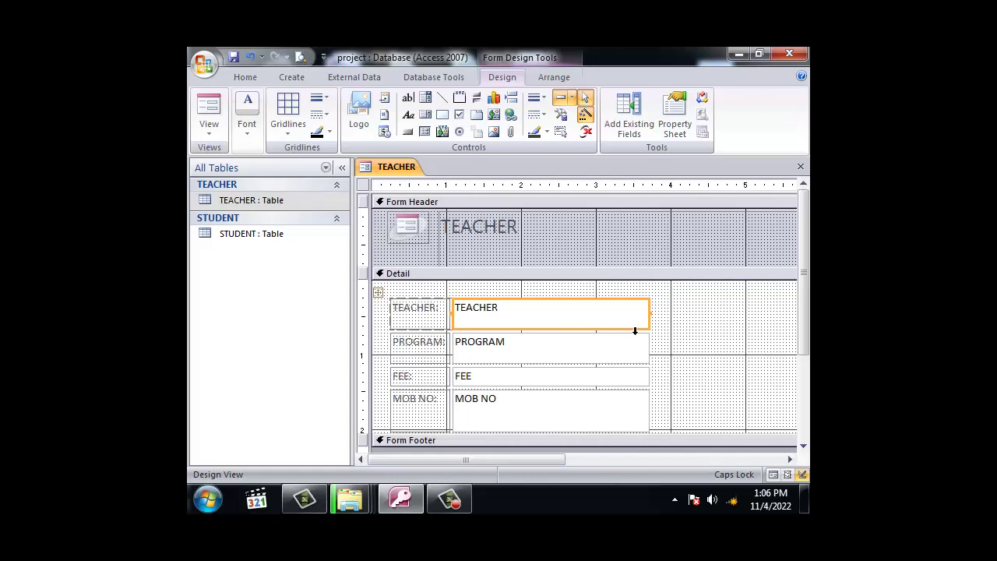
- Move all the field labels and text boxes together down and to the right, leaving space above them in the Detail section
left_click_drag(673, 292, 407, 457)
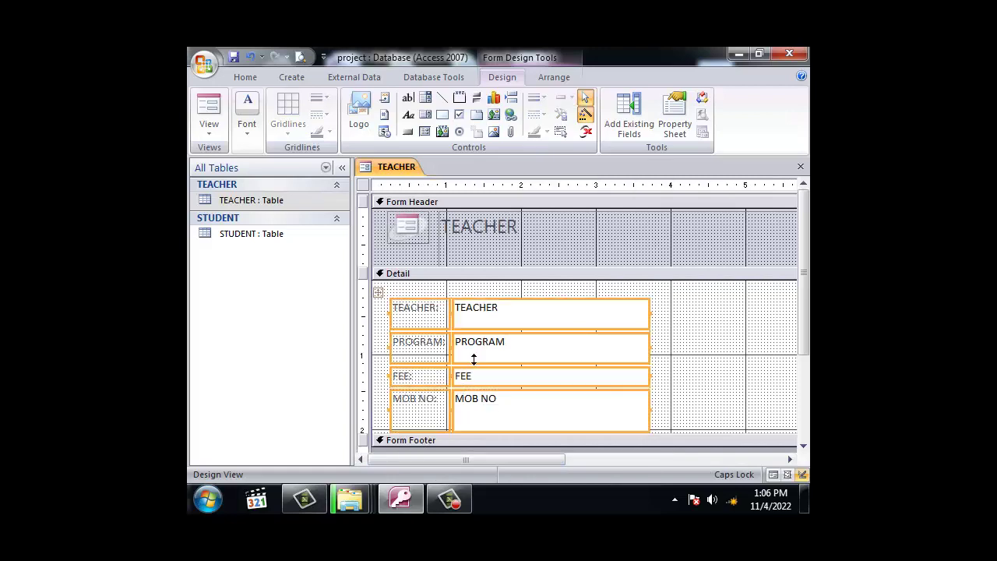
left_click_drag(519, 319, 607, 374)
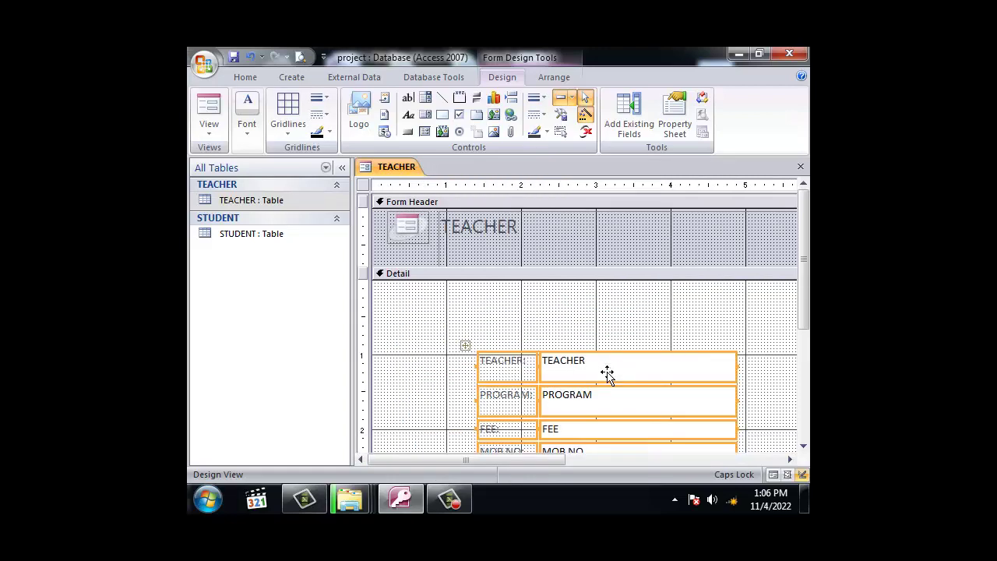
scroll(743, 327, "down", 3)
scroll(717, 331, "up", 3)
- Add a label reading TEACHER DATA ENTRY, about 2.8 ruler units wide, above the fields in the Detail section
left_click(407, 115)
left_click_drag(535, 294, 746, 326)
key("Caps_Lock")
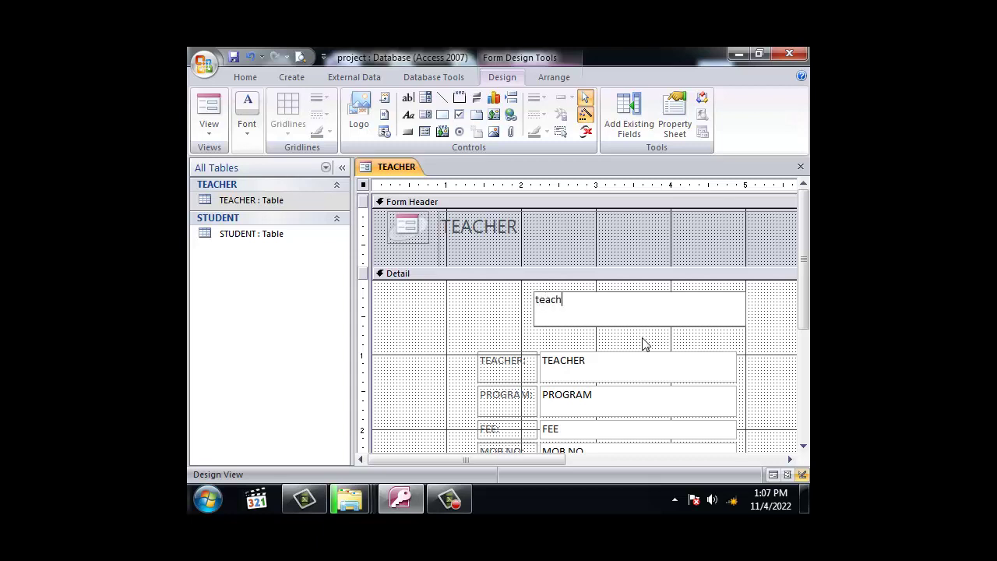
key("BackSpace")
key("BackSpace")
key("BackSpace")
key("BackSpace")
key("Caps_Lock")
type("T4EACHER DATA ENTRY")
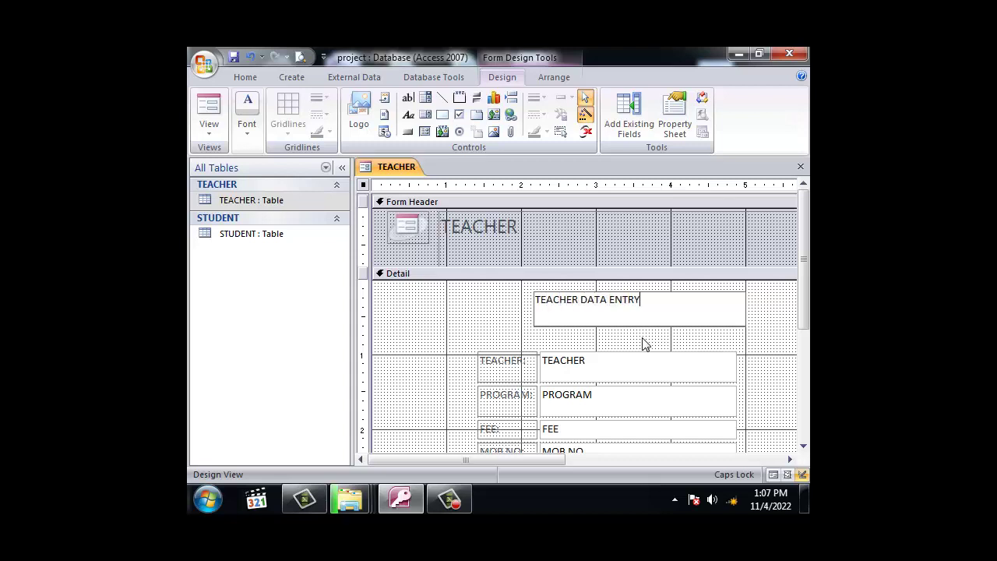
left_click(645, 343)
left_click(630, 325)
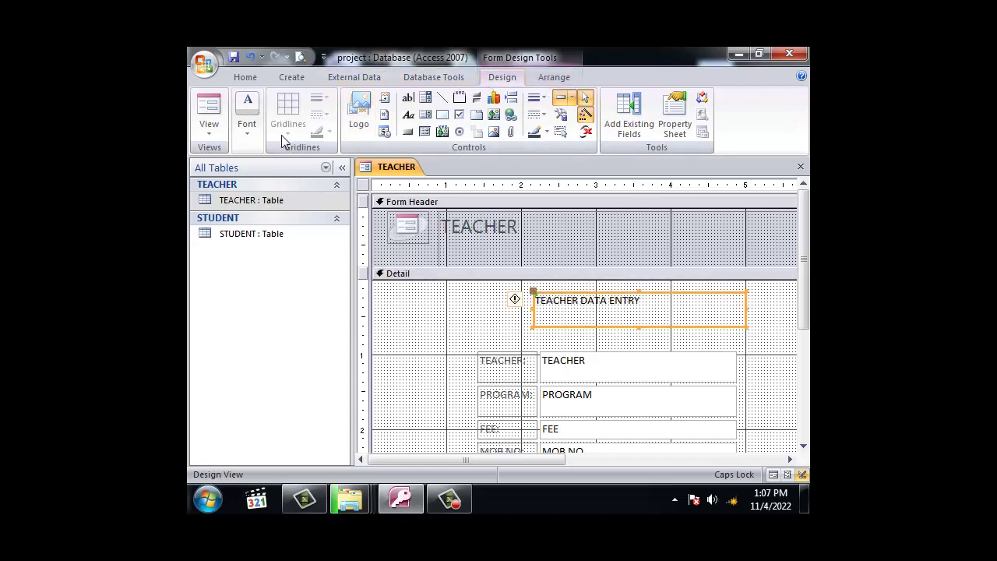
- Format the TEACHER DATA ENTRY label as bold, font size 16, centred and dark blue
left_click(251, 138)
left_click(240, 195)
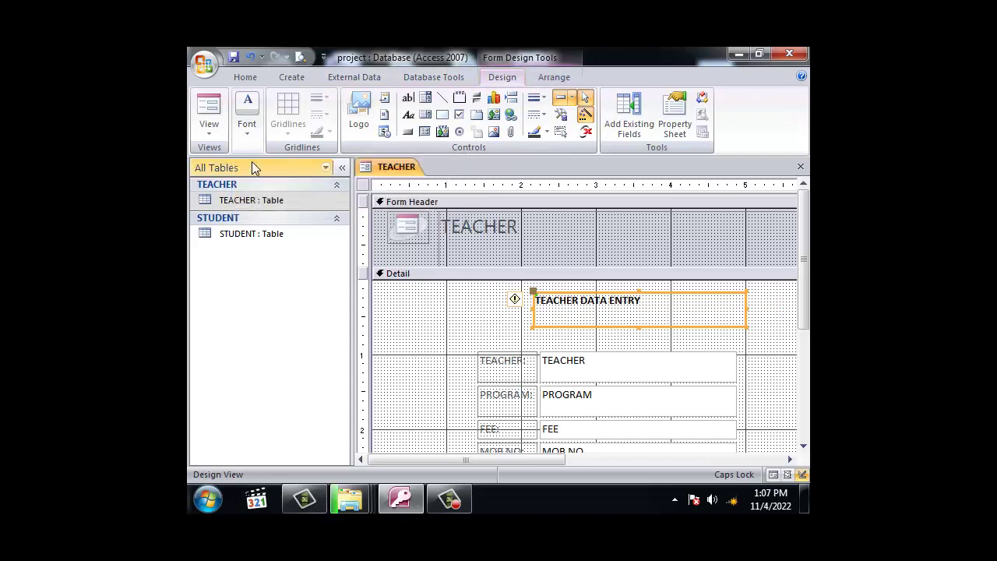
left_click(262, 136)
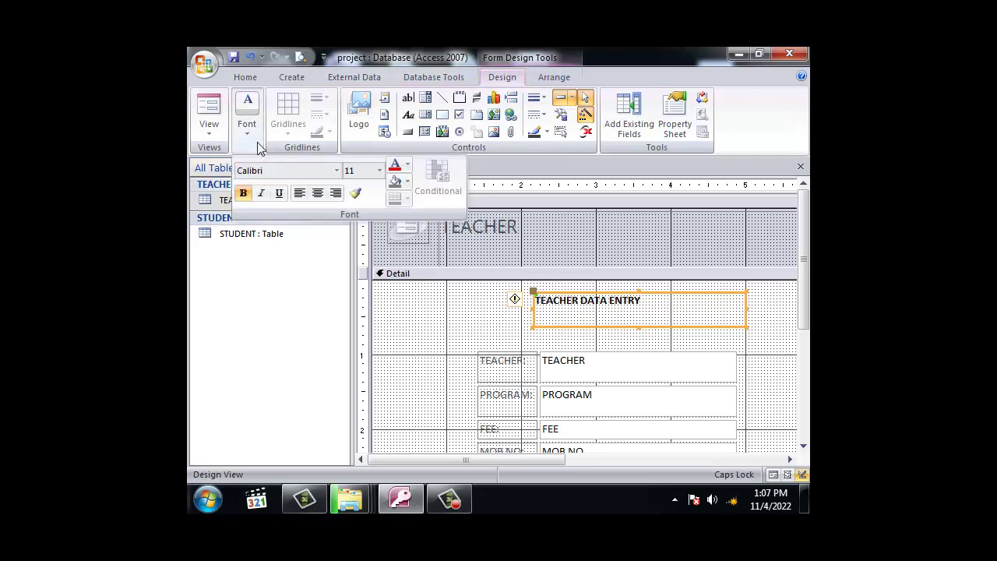
left_click(380, 171)
left_click(352, 254)
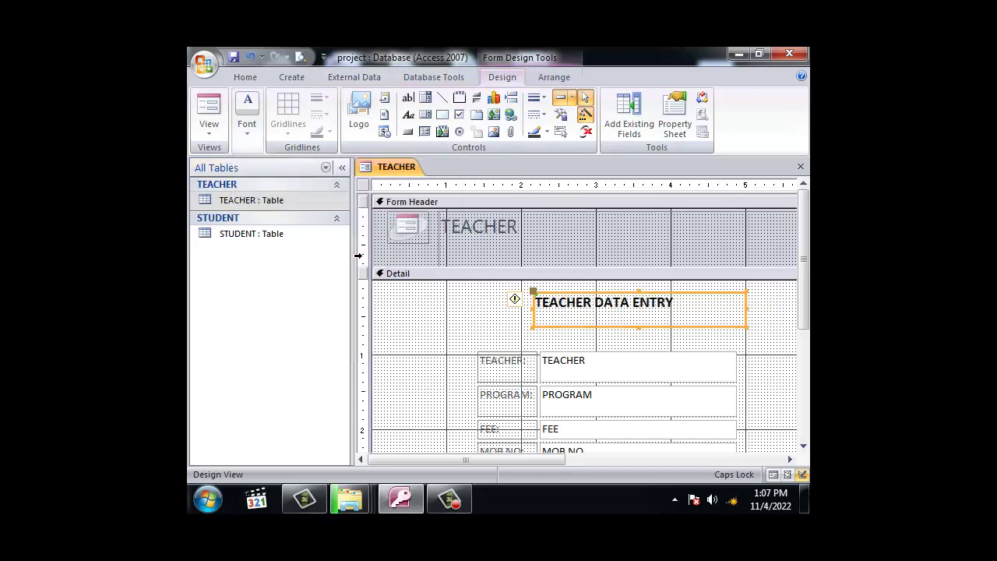
left_click(253, 137)
left_click(379, 171)
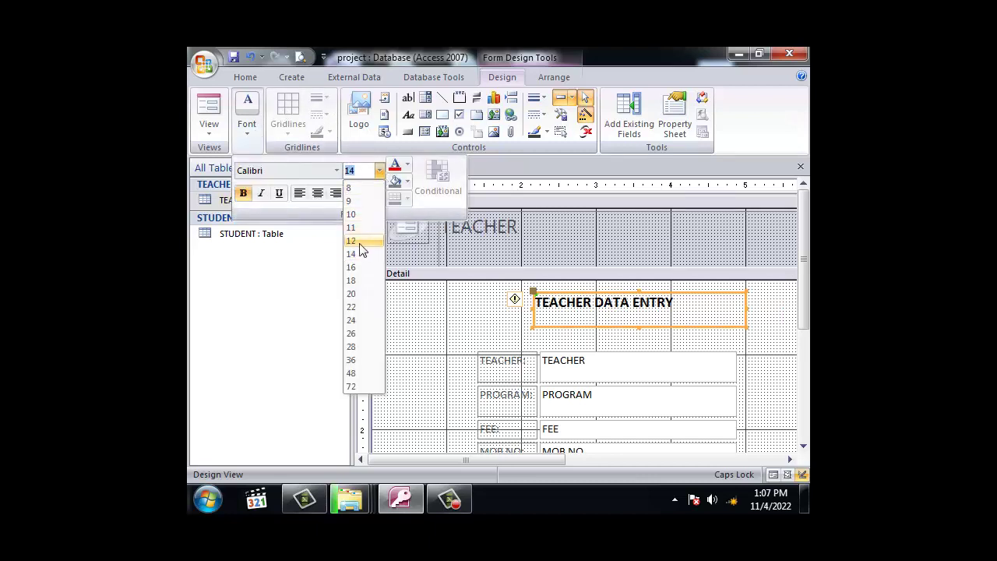
left_click(352, 280)
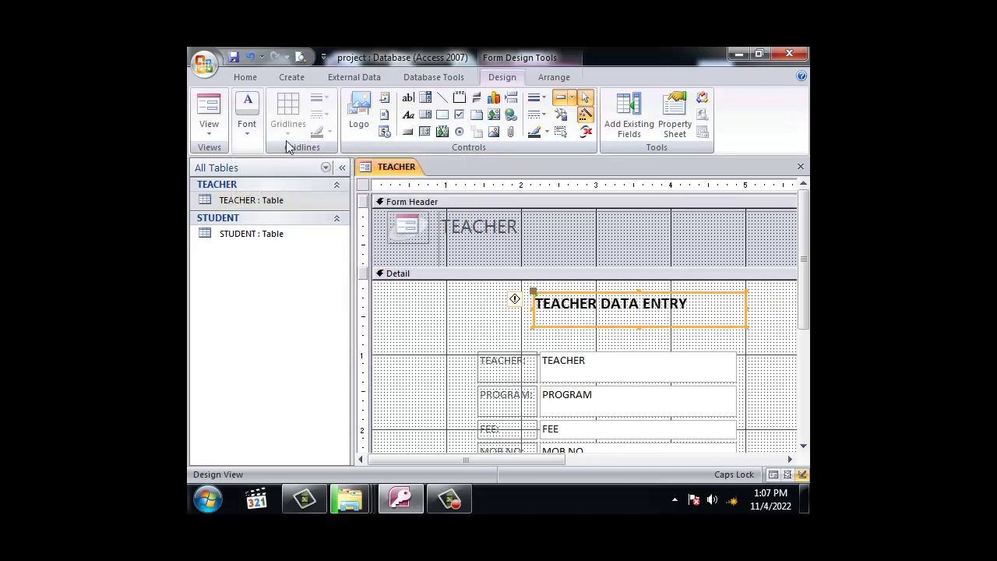
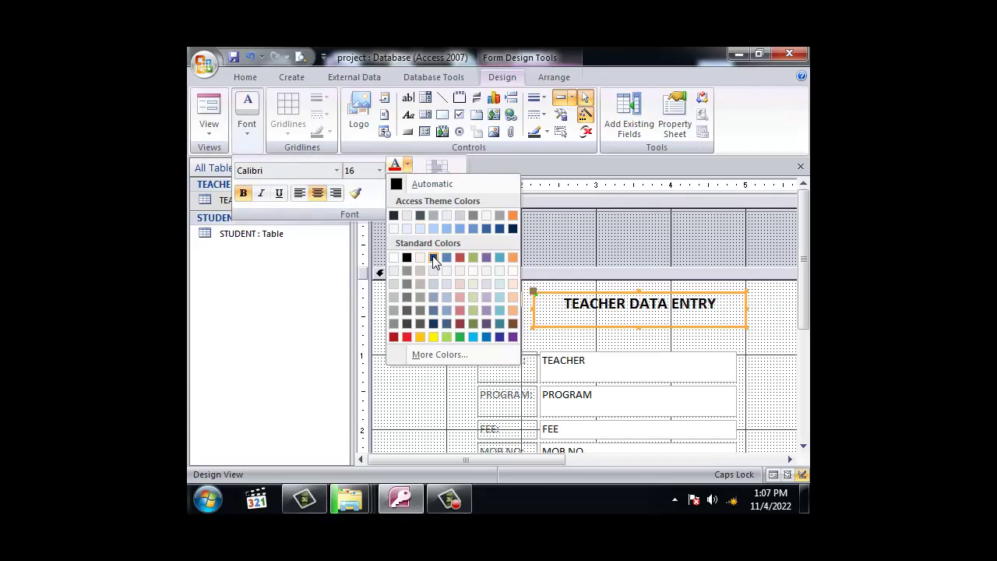
left_click(433, 259)
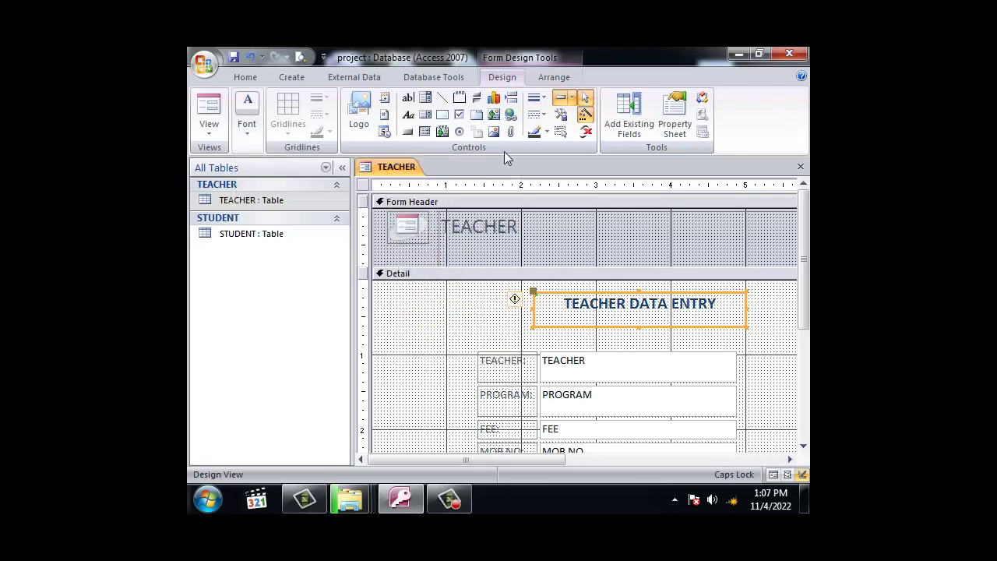
- Apply the Shadowed special effect to the TEACHER DATA ENTRY label
left_click(442, 115)
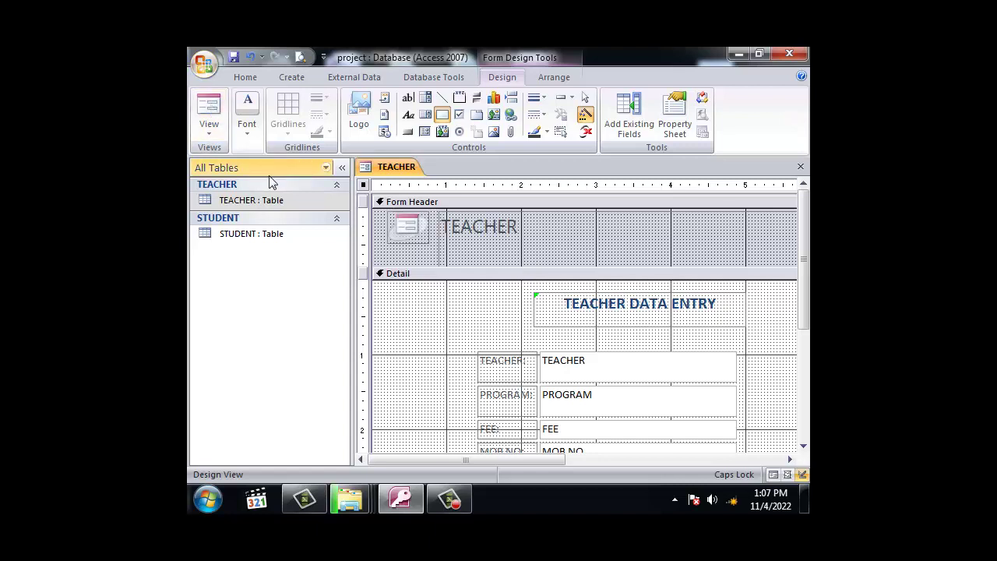
left_click(564, 99)
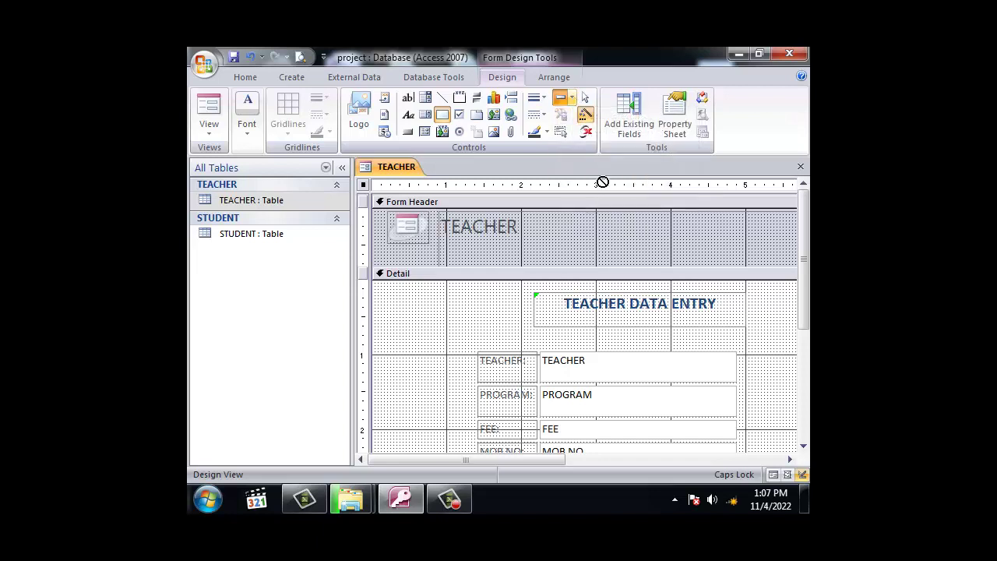
left_click(575, 98)
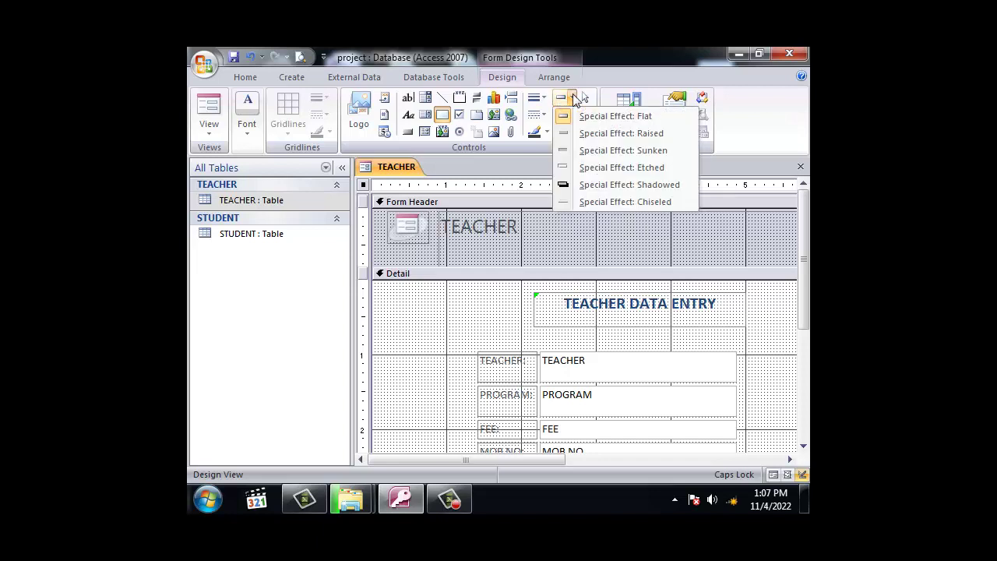
left_click(587, 182)
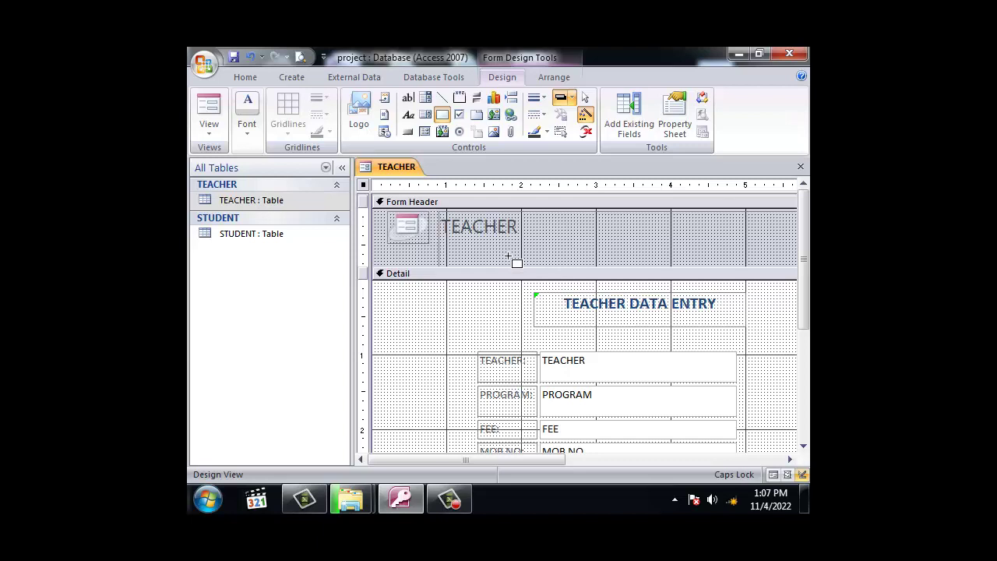
left_click(625, 321)
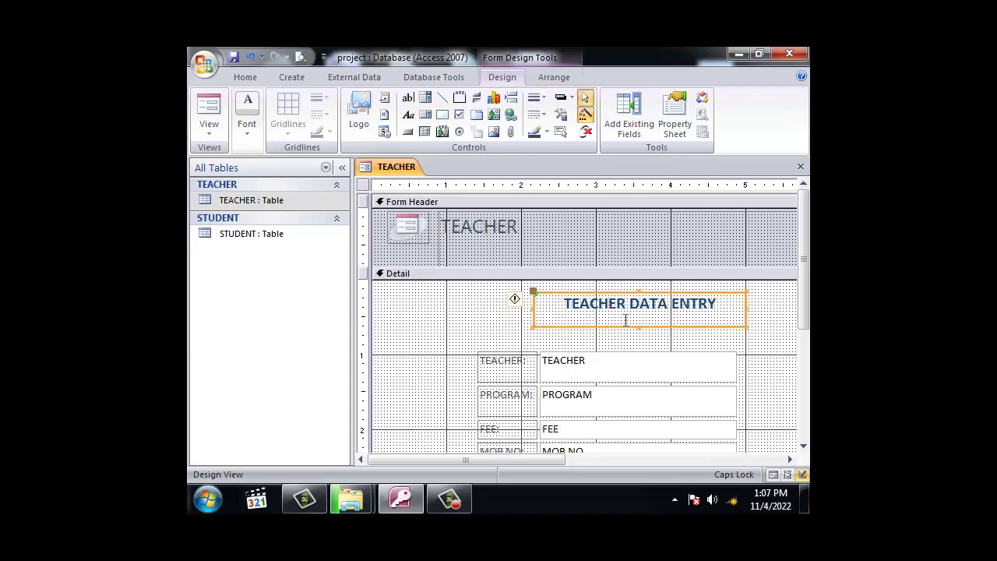
left_click(576, 97)
left_click(773, 305)
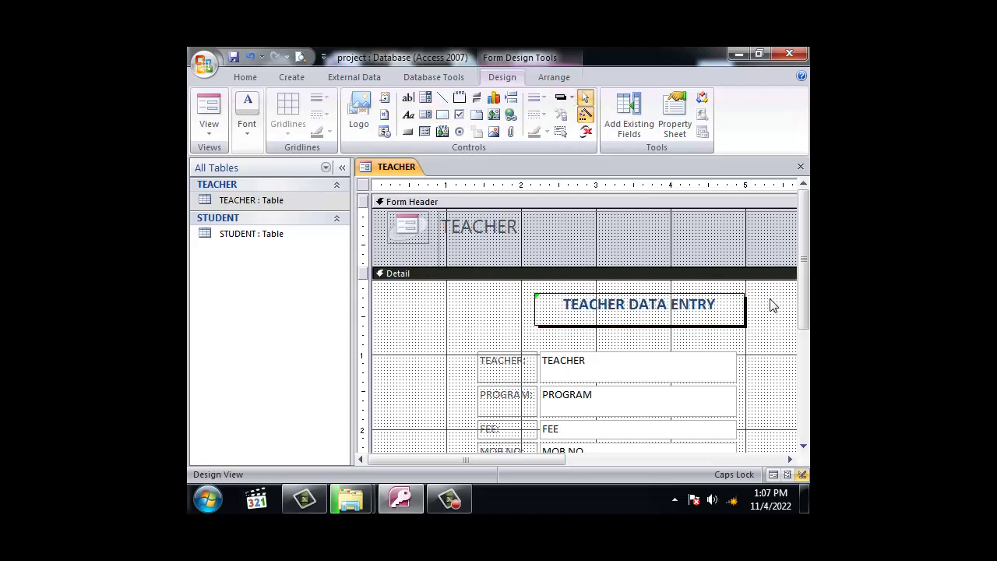
- Extend the Detail section downward and draw a wide subform control in the empty space below the MOB NO field
left_click_drag(803, 272, 807, 355)
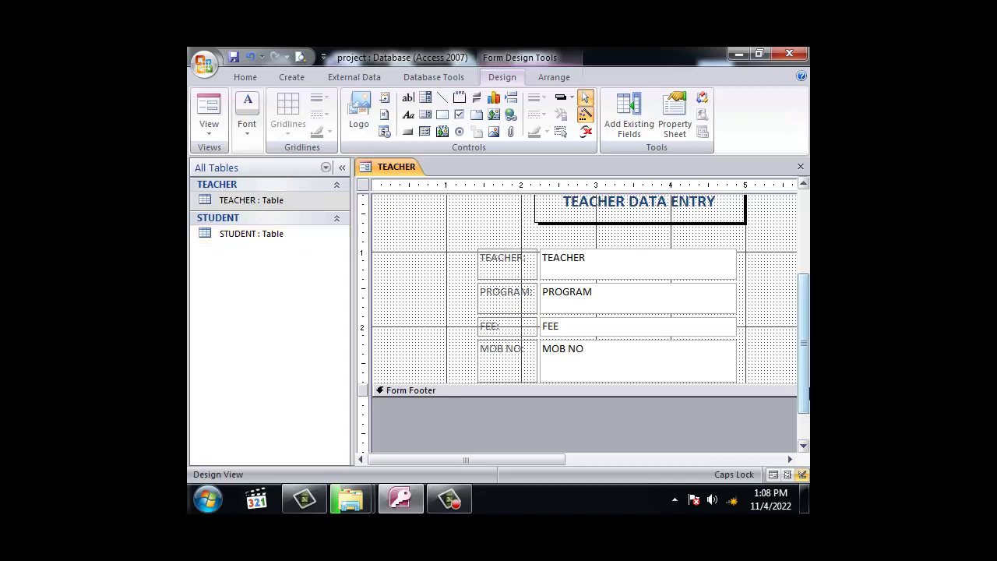
left_click_drag(783, 395, 782, 450)
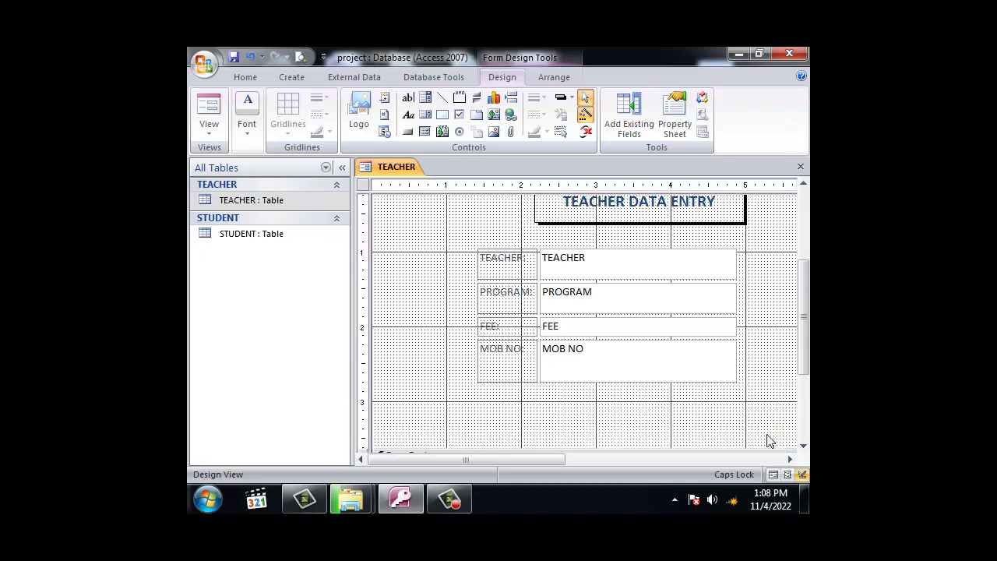
left_click(424, 134)
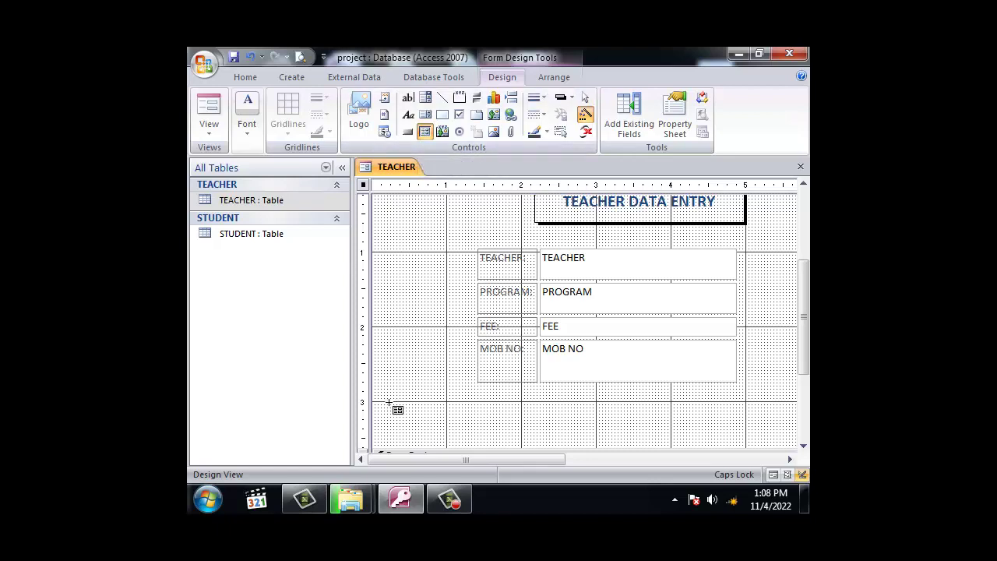
left_click_drag(389, 402, 796, 459)
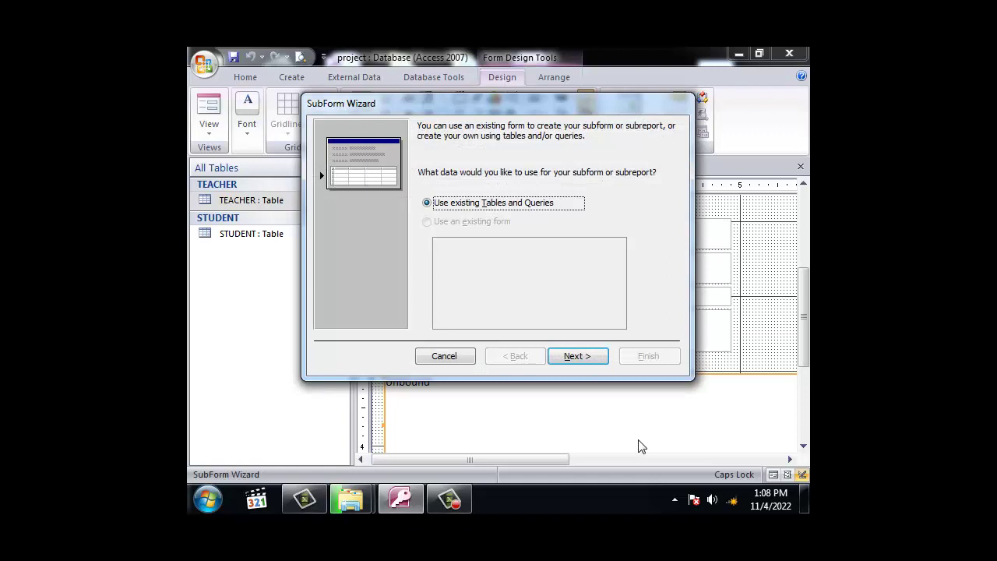
- Base the subform on existing tables and queries, including all fields of the STUDENT table
left_click(585, 360)
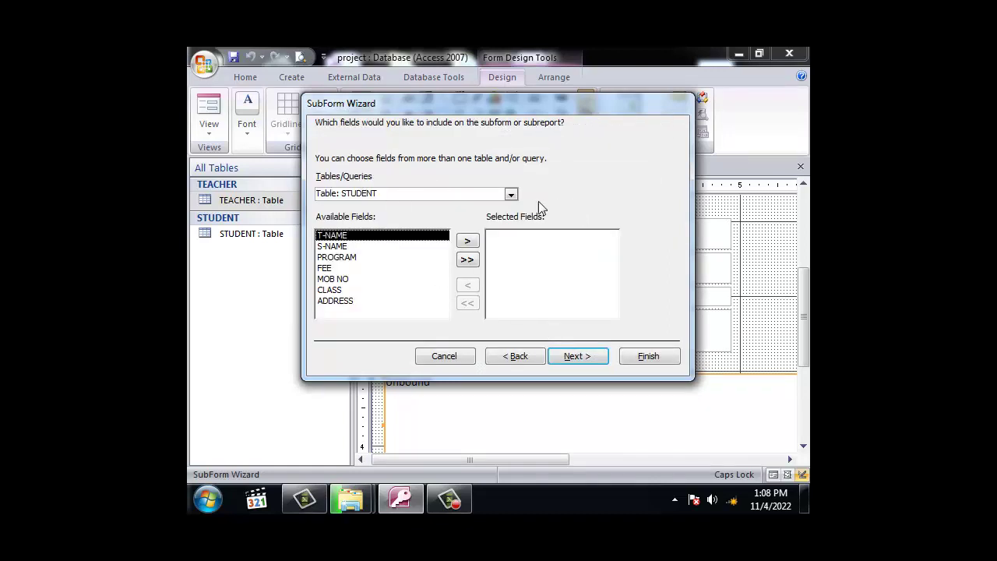
left_click(511, 193)
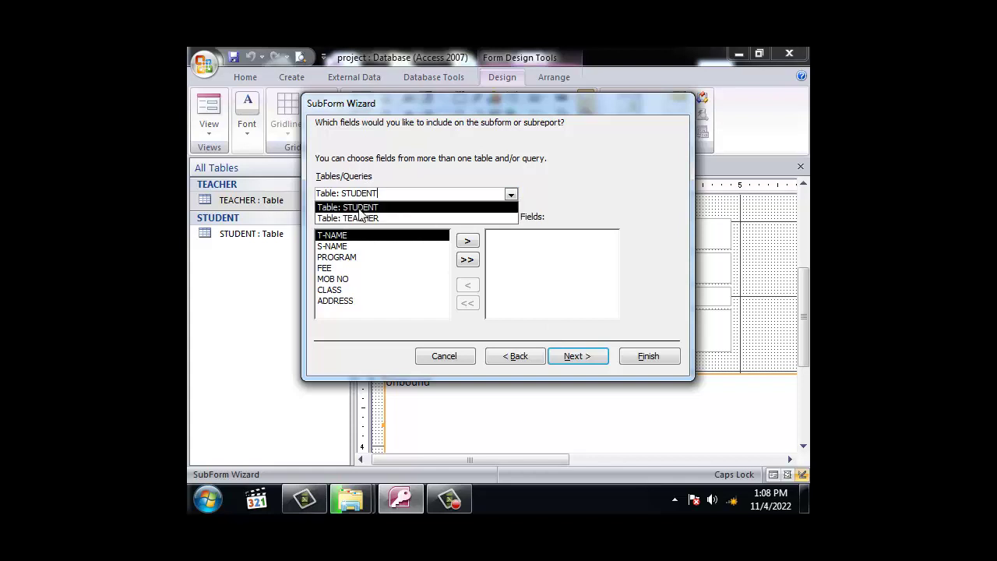
left_click(365, 207)
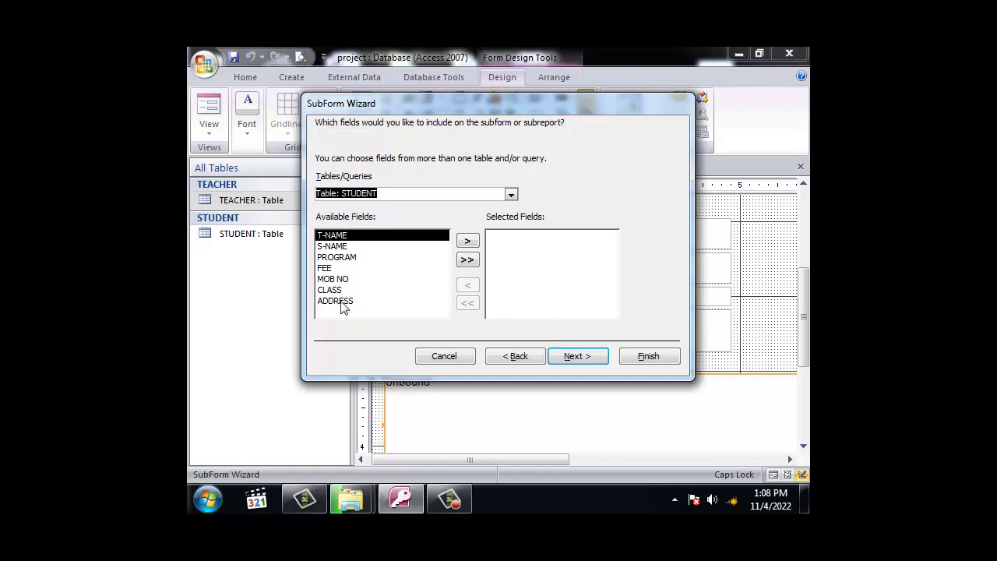
left_click(467, 260)
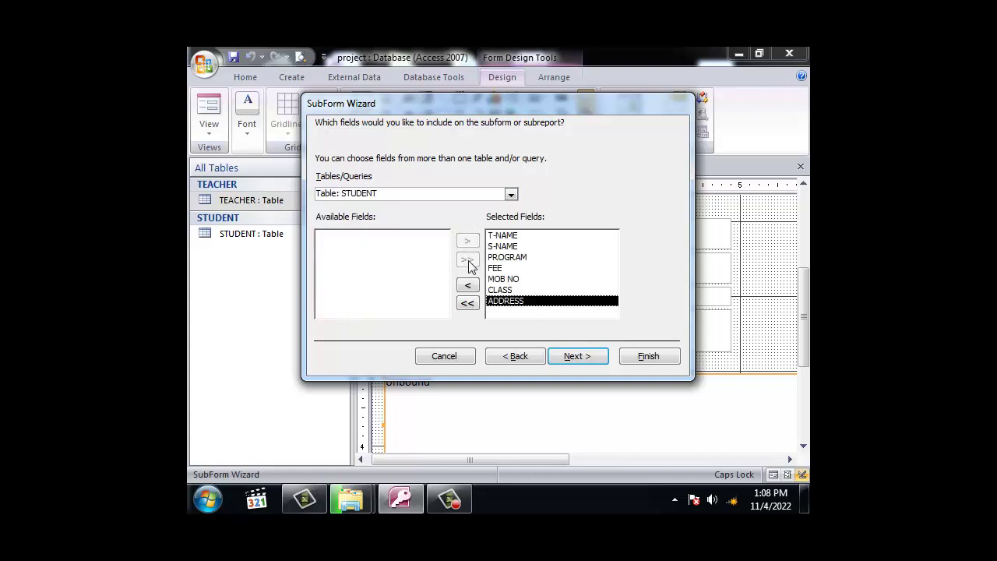
- Define a custom link from the main form's TEACHER field to the subform's T-NAME field and finish the subform wizard
left_click(600, 359)
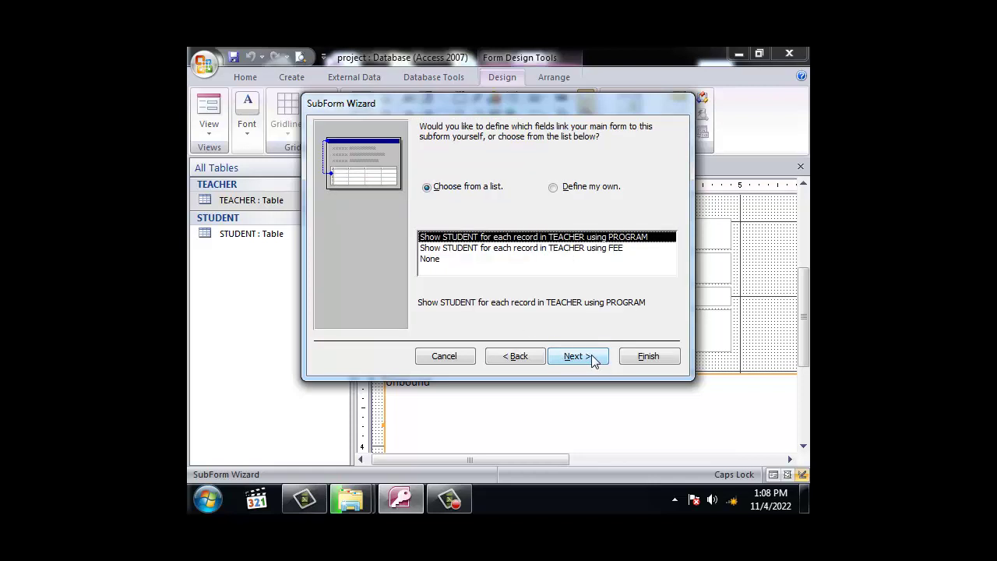
left_click(553, 187)
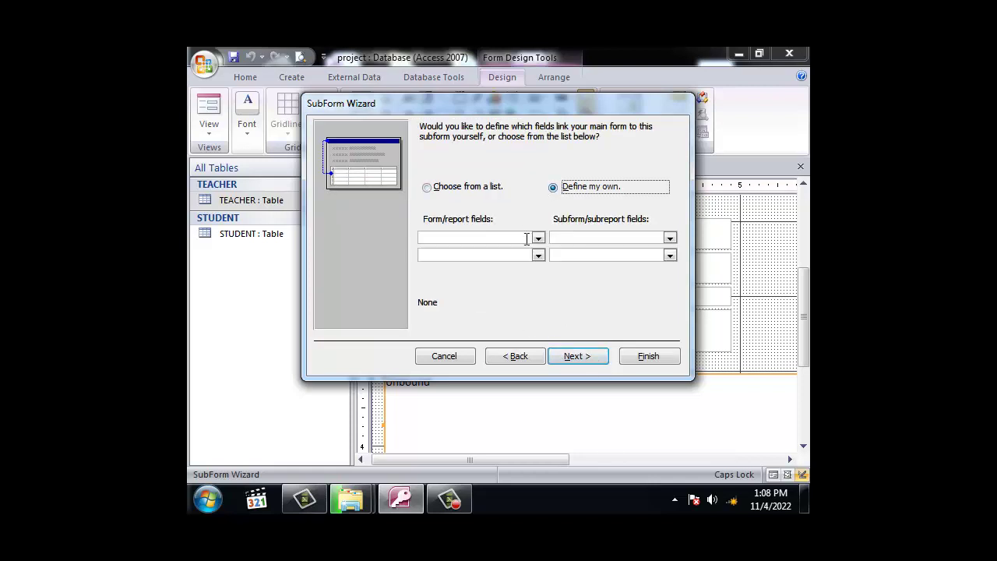
left_click(537, 239)
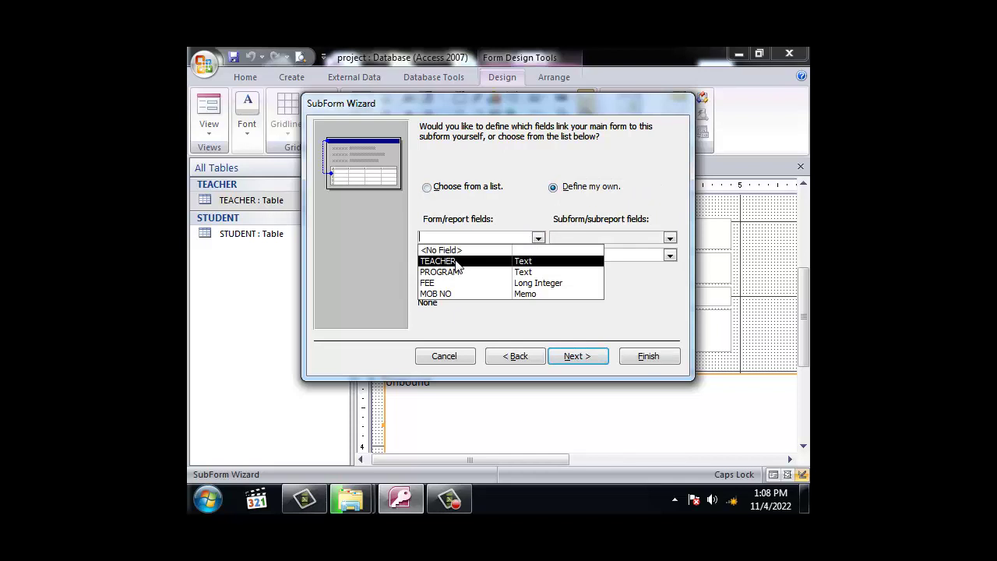
left_click(458, 262)
left_click(669, 238)
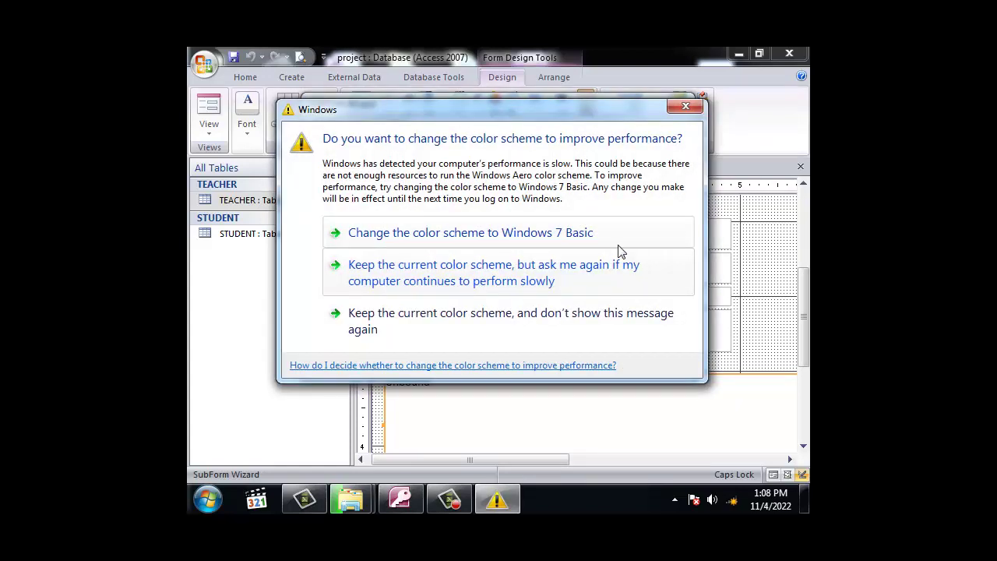
left_click(683, 109)
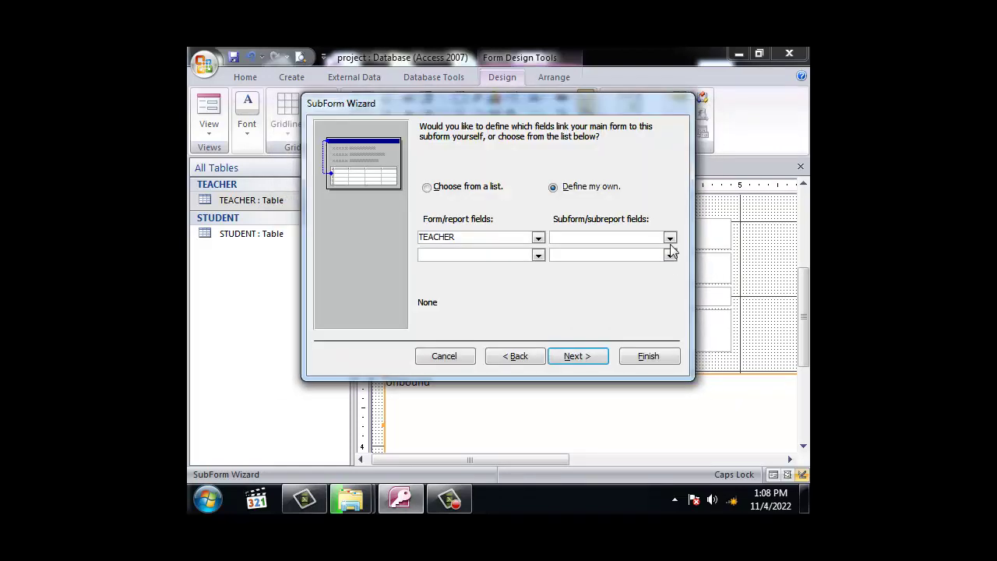
left_click(670, 237)
left_click(590, 262)
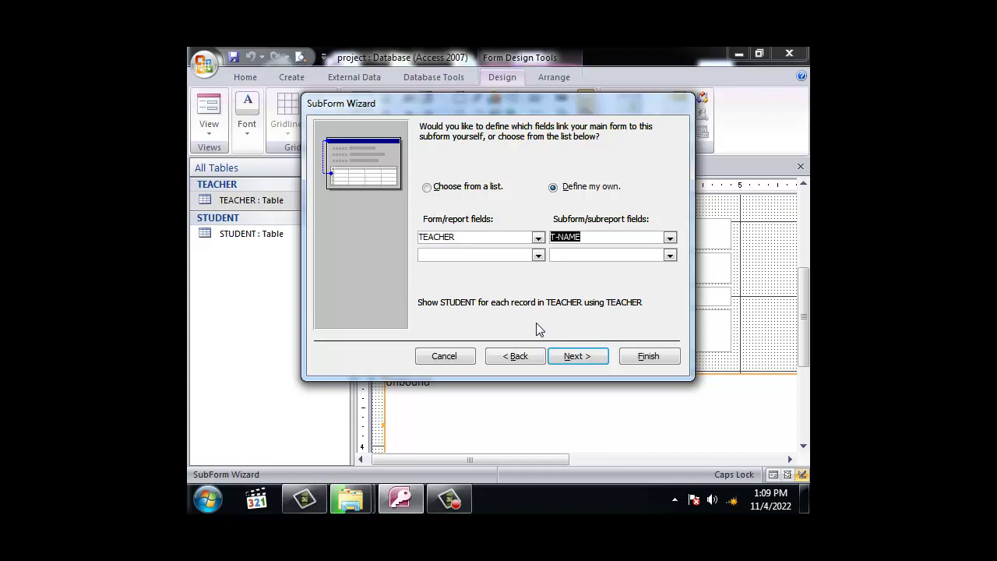
left_click(574, 356)
left_click(646, 359)
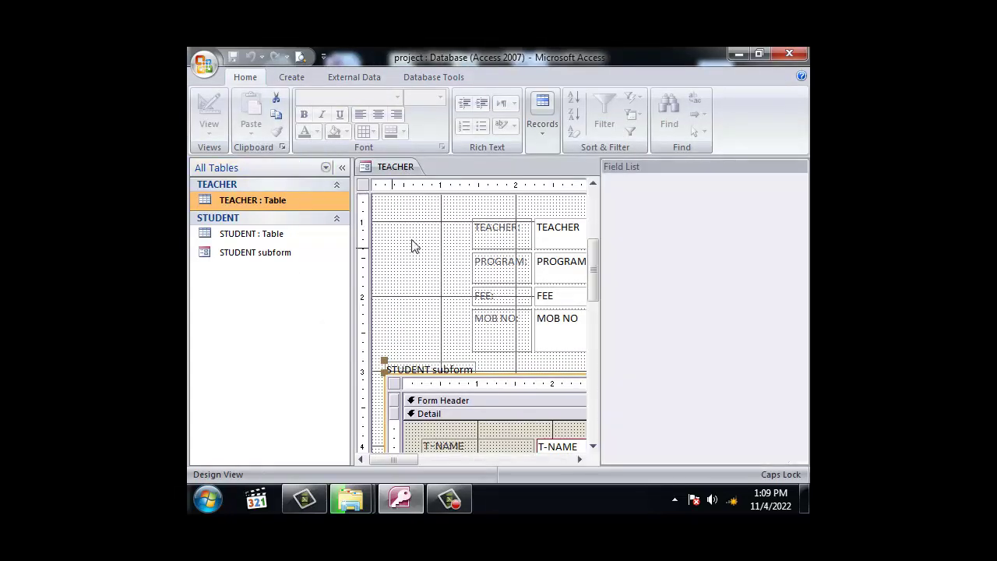
- Close the Field List and display the TEACHER form with its STUDENT subform in Form View
left_click(800, 166)
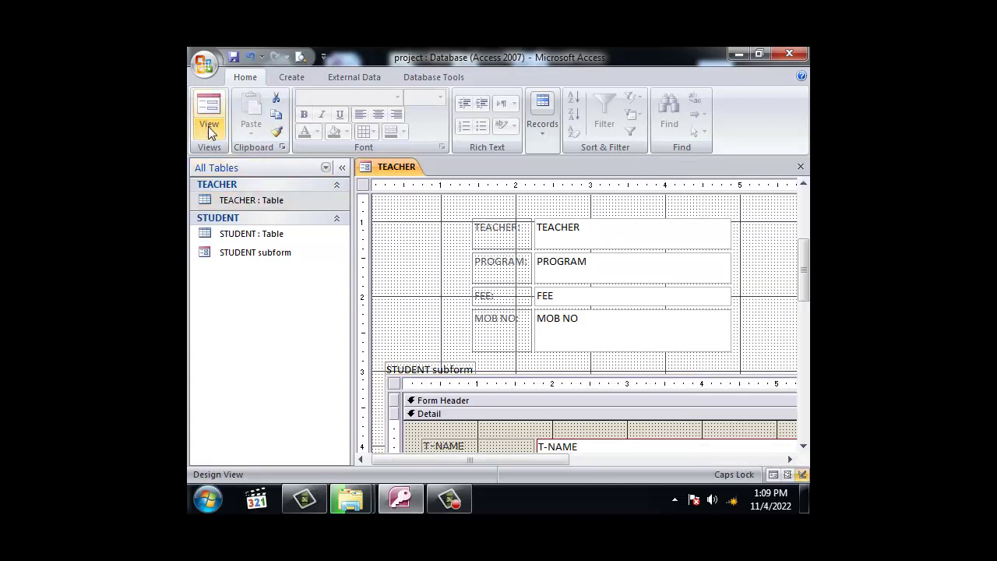
left_click(211, 113)
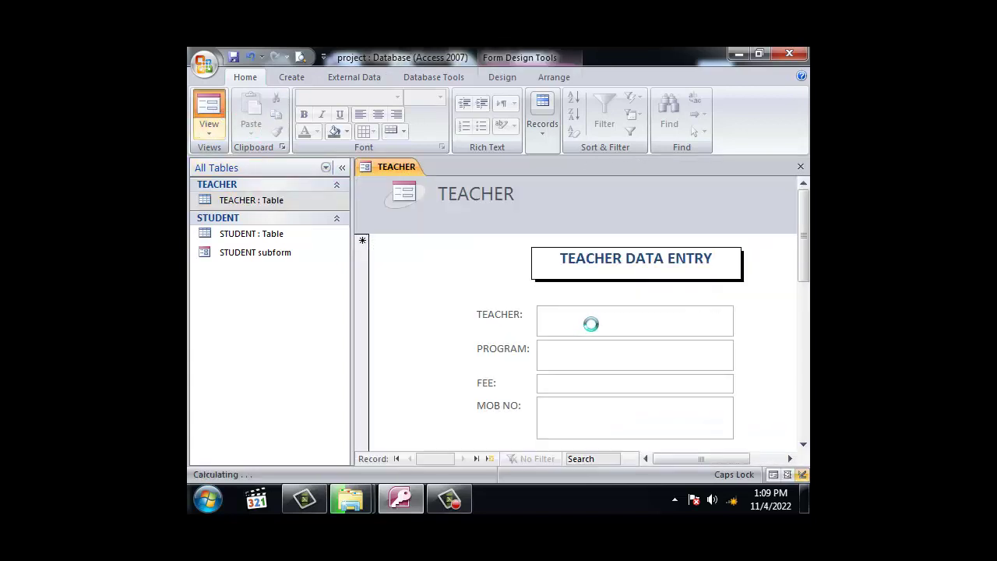
scroll(592, 335, "down", 3)
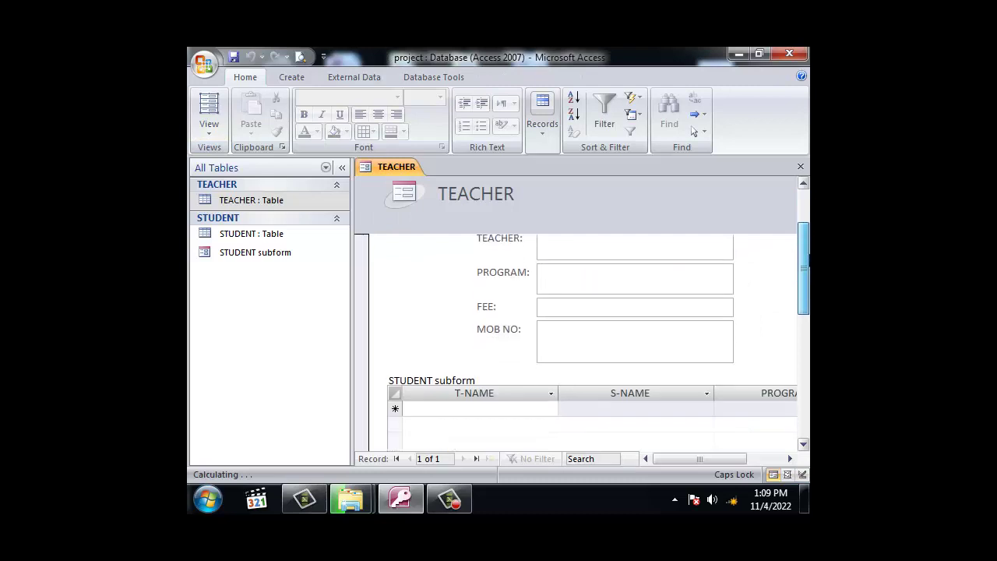
scroll(592, 335, "up", 3)
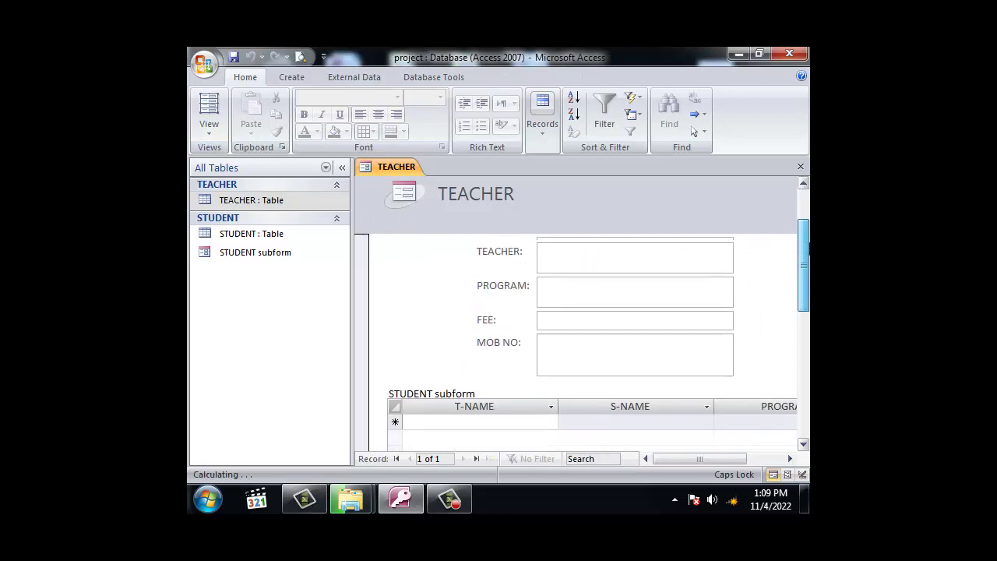
scroll(807, 234, "down", 2)
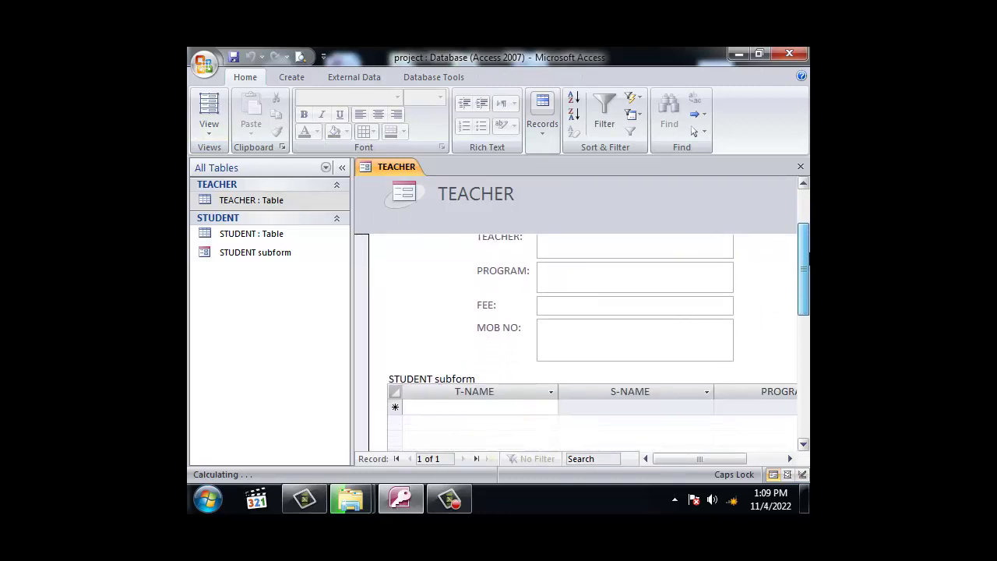
scroll(807, 226, "up", 3)
scroll(808, 221, "down", 4)
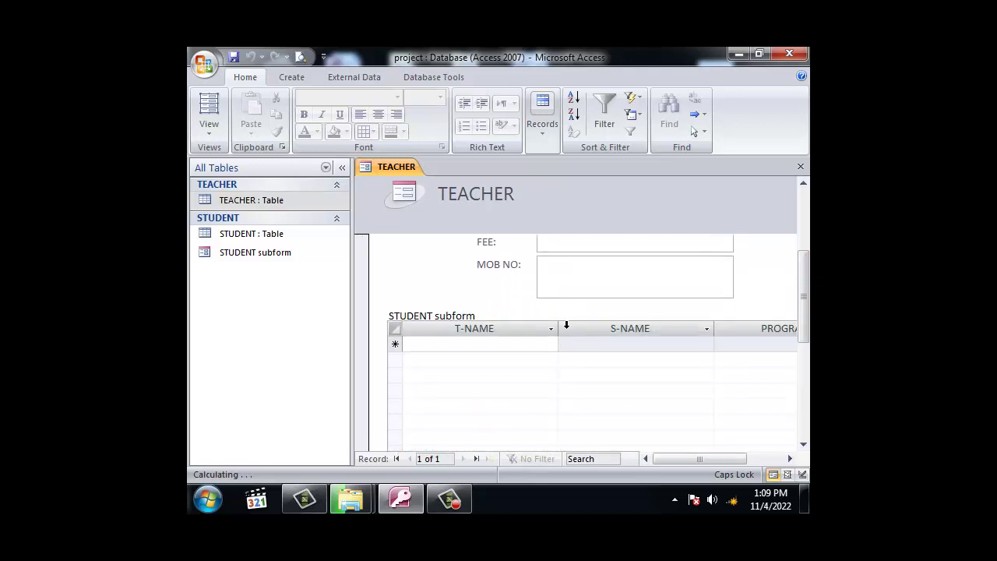
- Narrow the T-NAME, S-NAME, PROGRAM, FEE and MOB NO columns of the STUDENT subform datasheet
left_click_drag(559, 327, 511, 335)
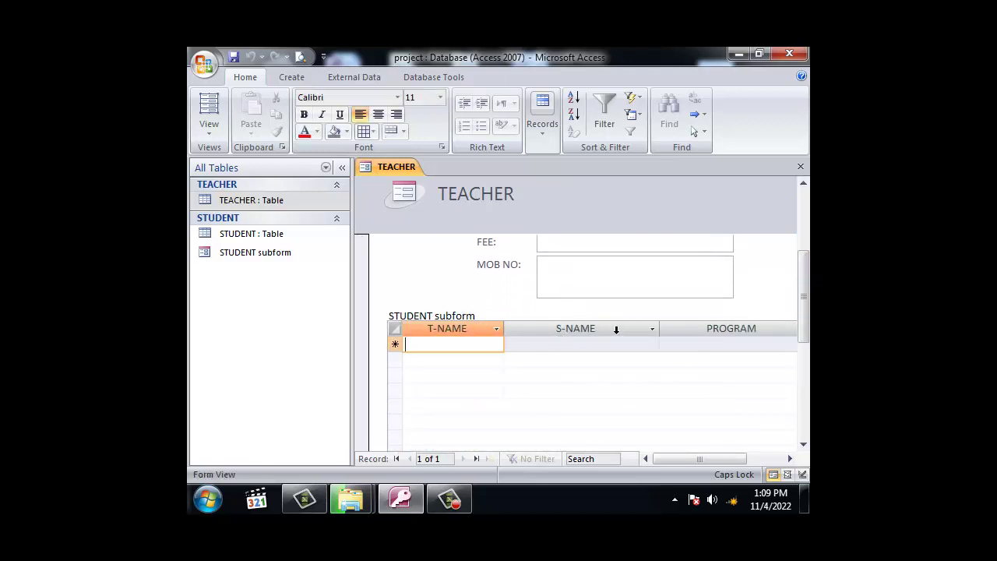
left_click_drag(659, 327, 599, 328)
left_click_drag(755, 324, 698, 328)
left_click_drag(702, 459, 740, 459)
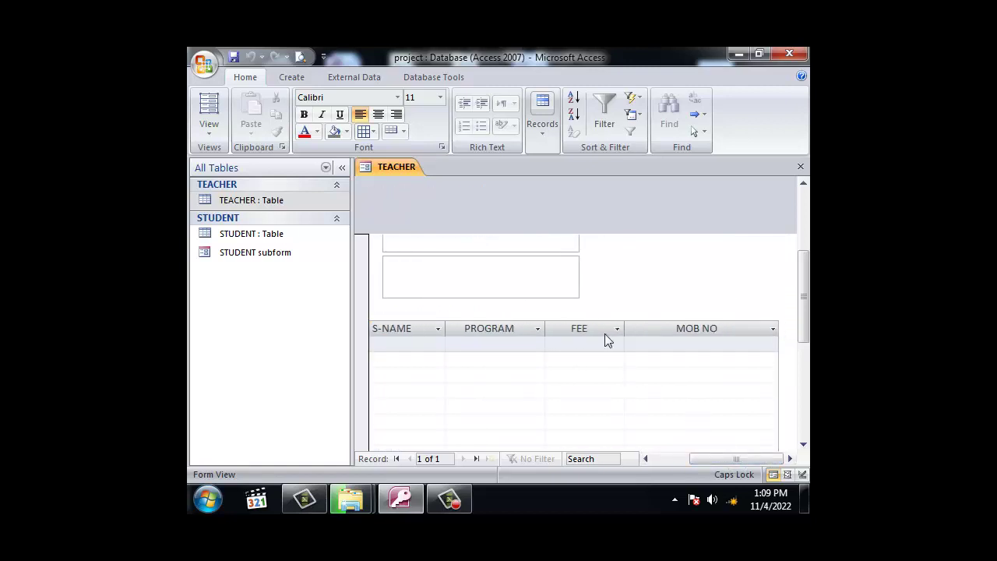
left_click_drag(623, 328, 596, 328)
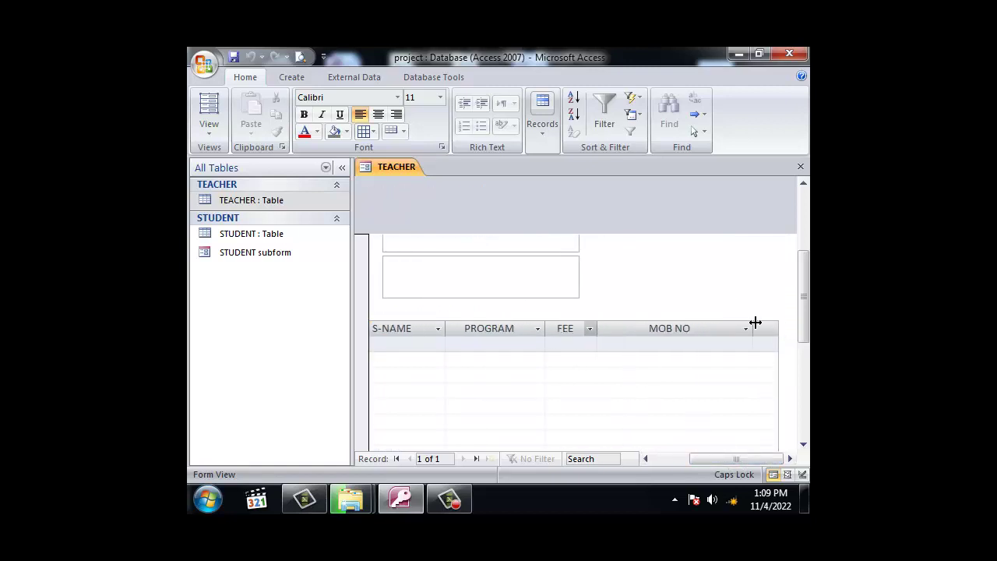
left_click_drag(717, 328, 686, 328)
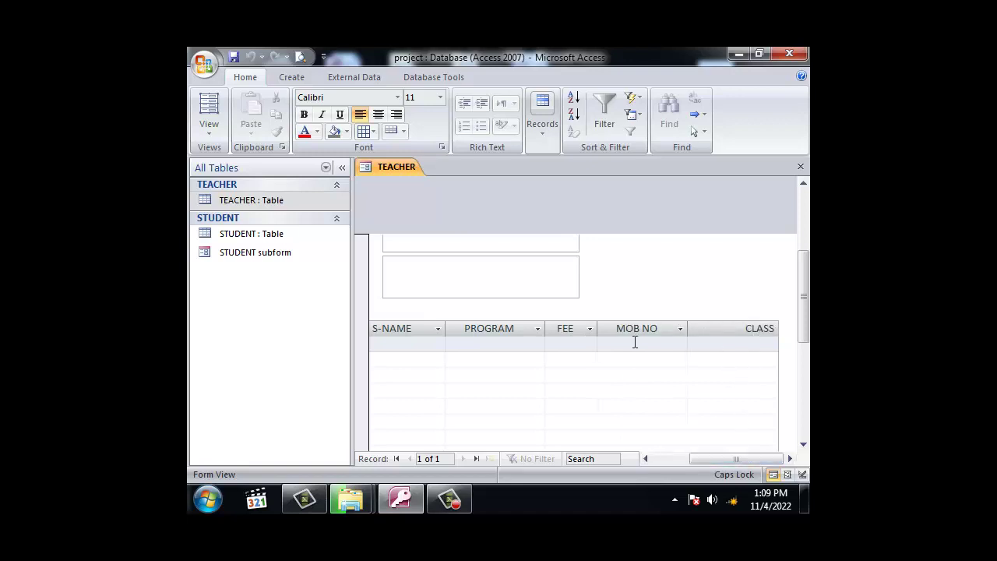
left_click_drag(543, 326, 514, 328)
left_click(463, 500)
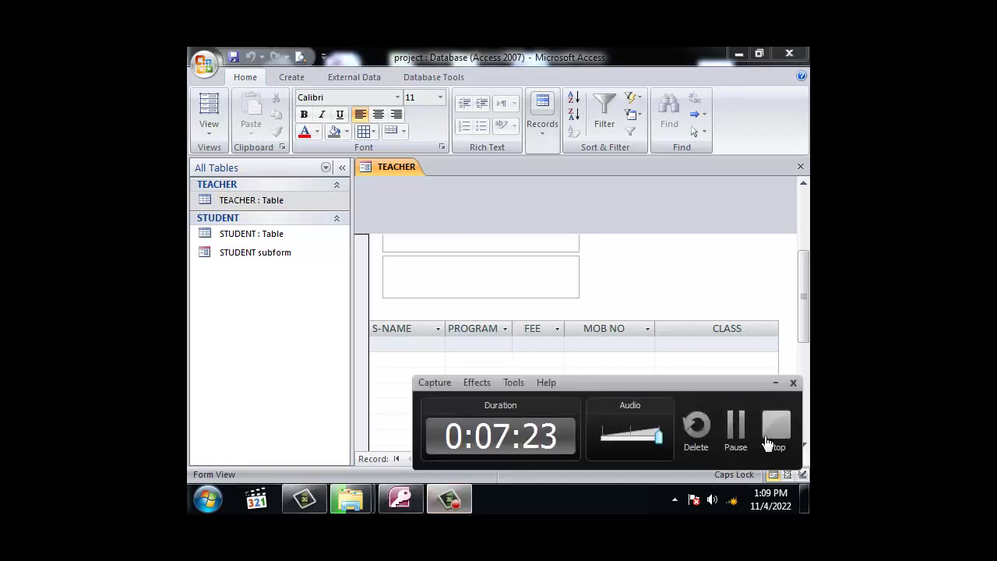
left_click(736, 428)
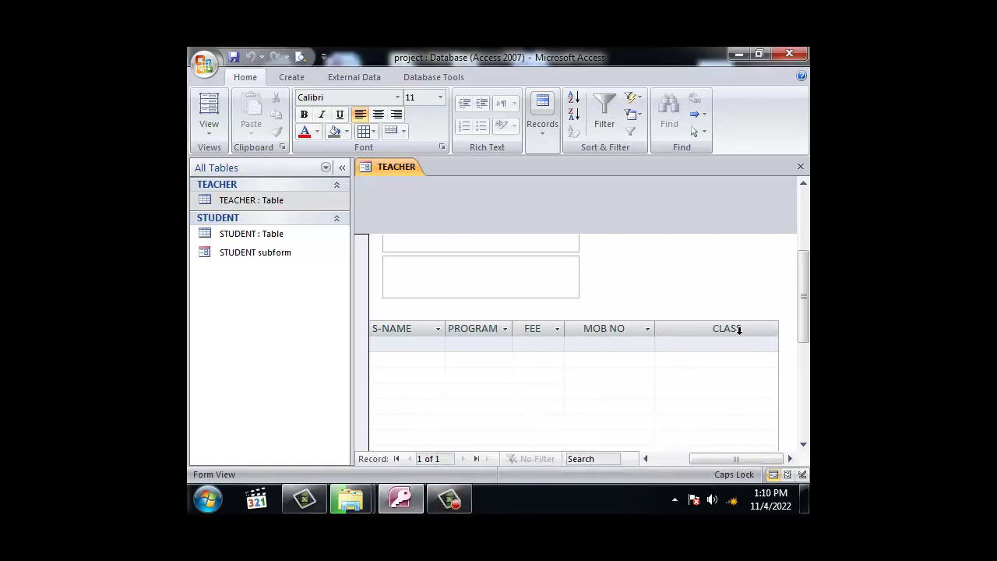
- Narrow the subform's MOB NO and S-NAME columns further and shrink the CLASS column to bring the ADDRESS column into reach
left_click_drag(654, 327, 625, 327)
left_click_drag(445, 327, 416, 327)
left_click_drag(753, 326, 631, 331)
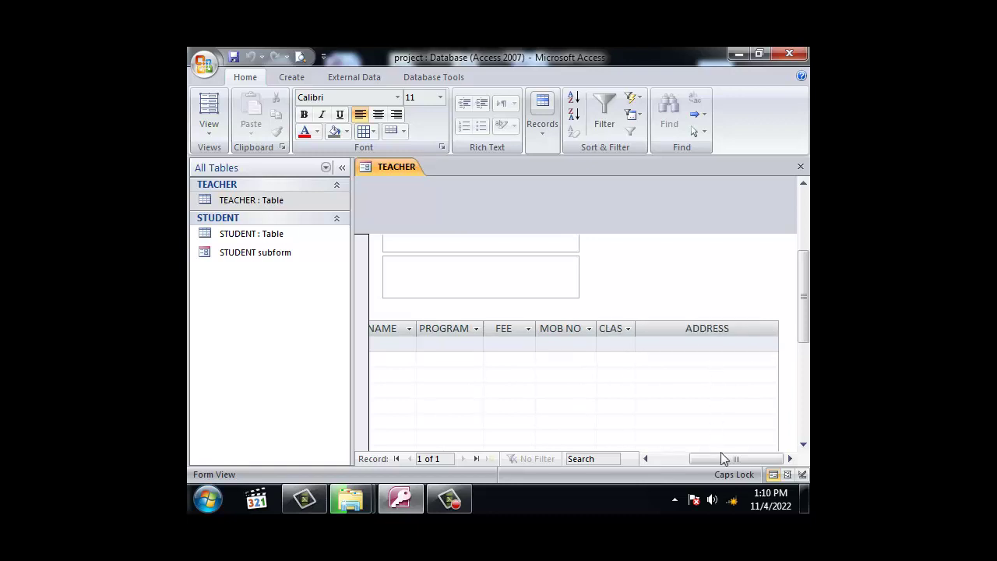
- Enter the teacher's name in capitals in the TEACHER field of the main form
left_click_drag(724, 458, 664, 465)
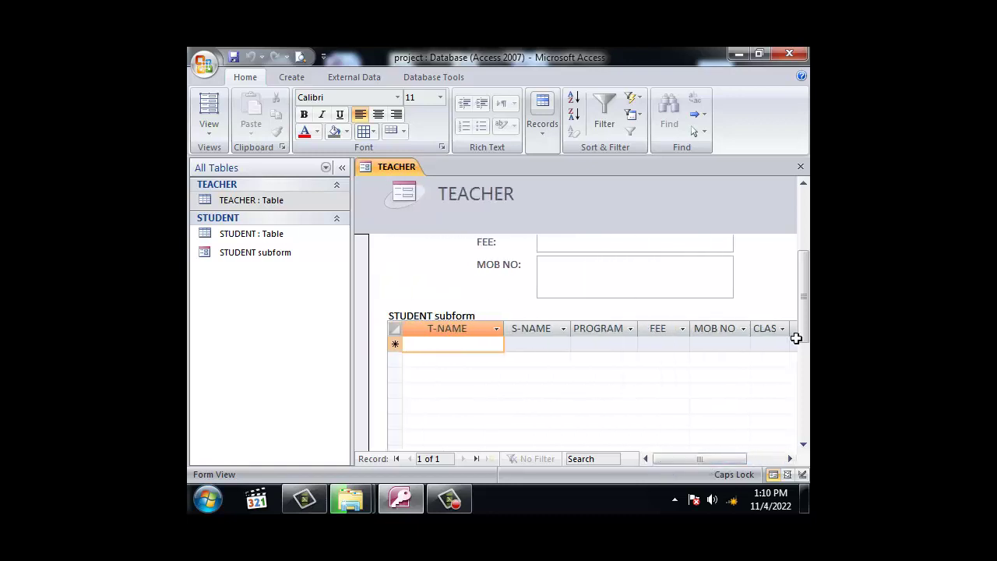
left_click_drag(804, 320, 806, 279)
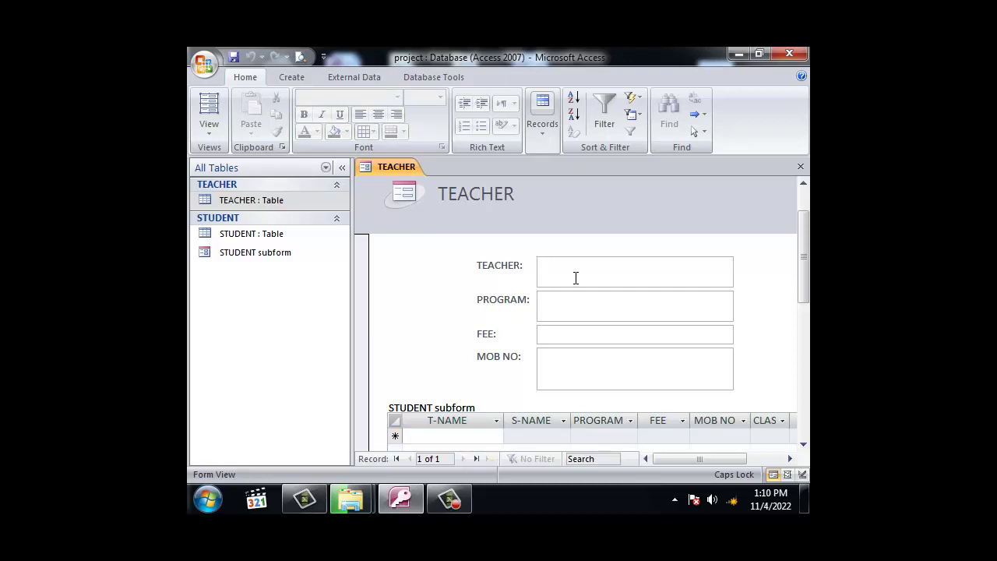
type("aL")
key("BackSpace")
key("BackSpace")
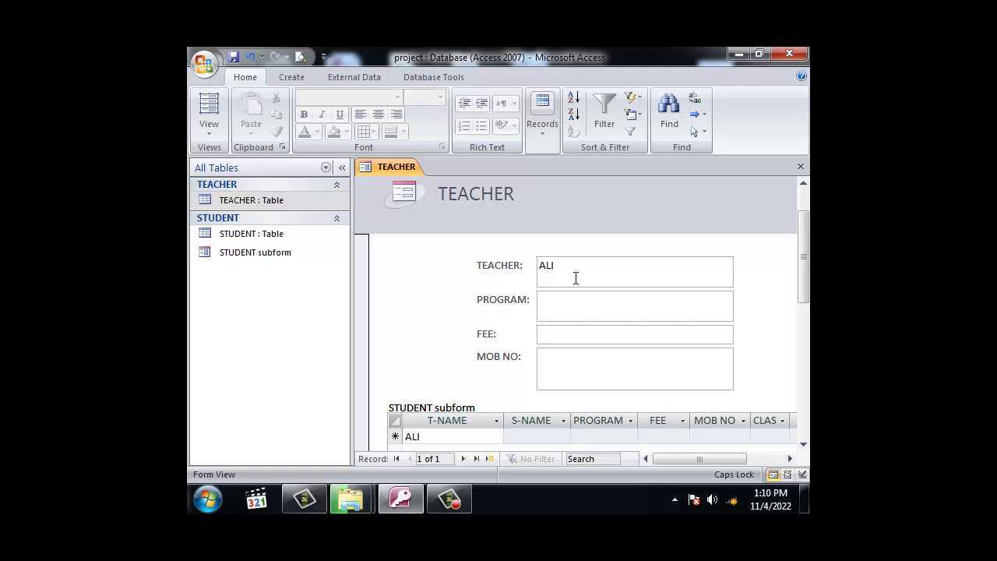
key("Tab")
- Add a first student to the subform with the student's name, program OFFICE and fee 98789
scroll(805, 285, "down", 3)
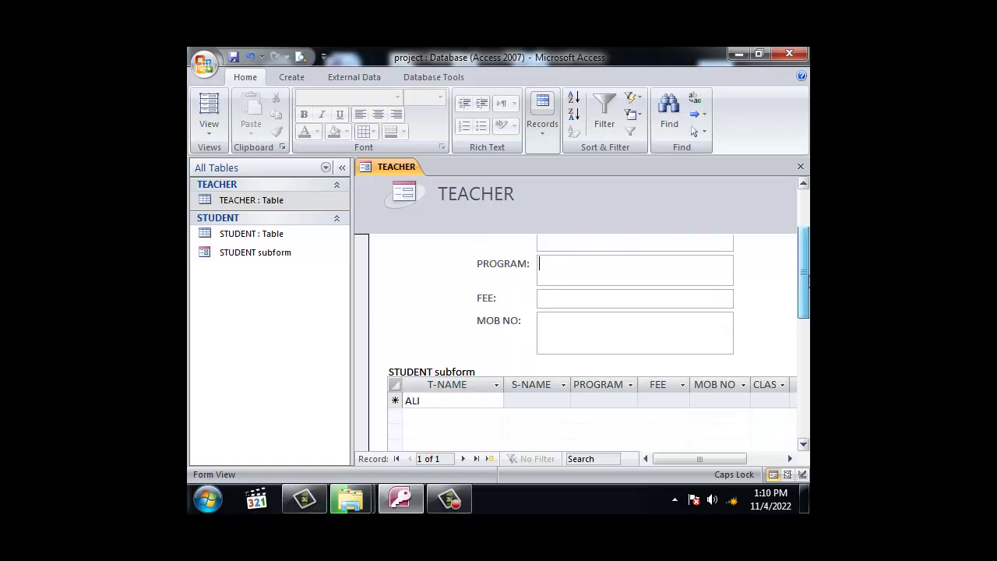
scroll(807, 284, "up", 1)
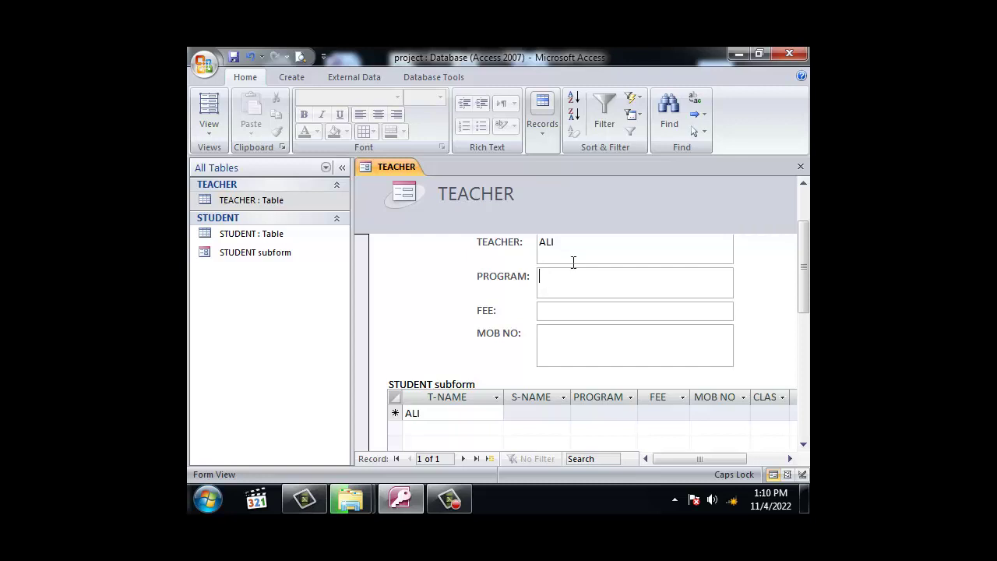
left_click(535, 412)
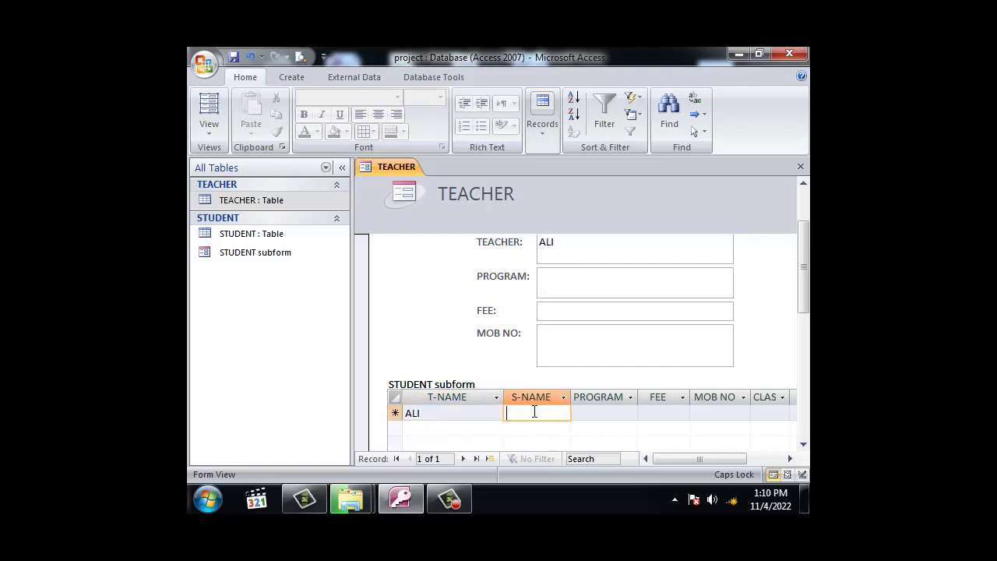
type("KHAN")
key("Tab")
type("OFFICE")
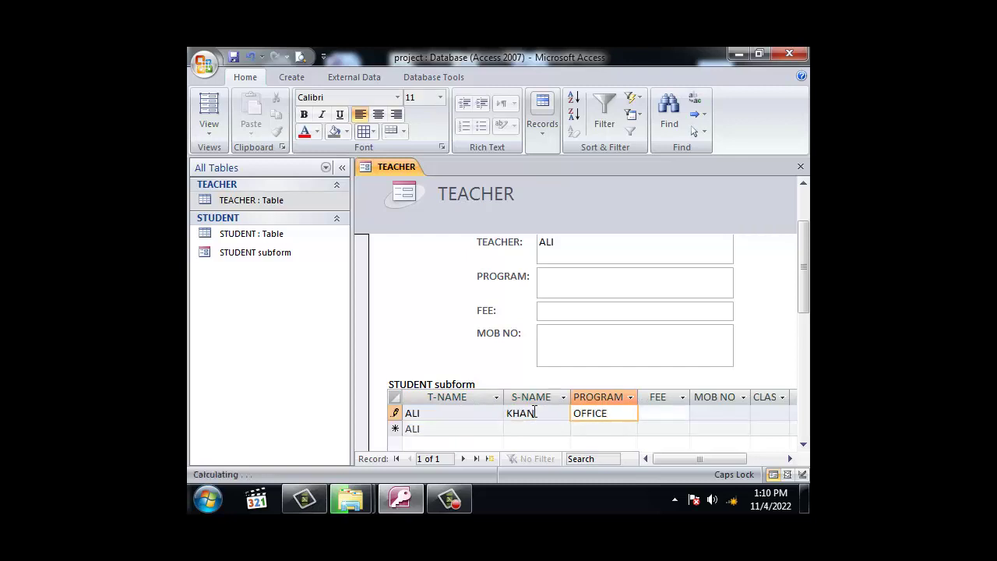
key("Tab")
type("98789")
key("Tab")
- Complete the first student's record with the mobile number, class 10TH and the address
type("89789")
key("Tab")
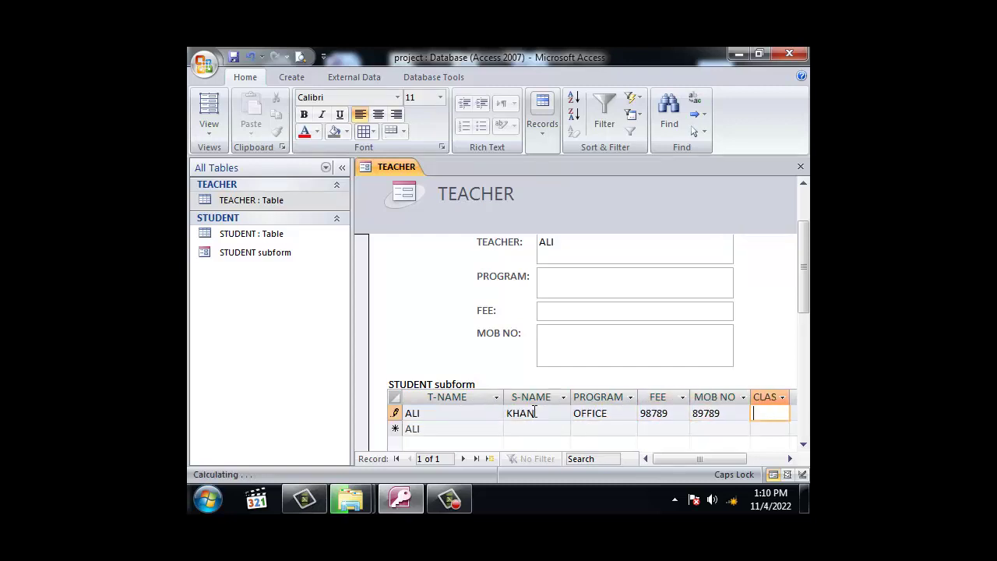
type("10TH")
key("Tab")
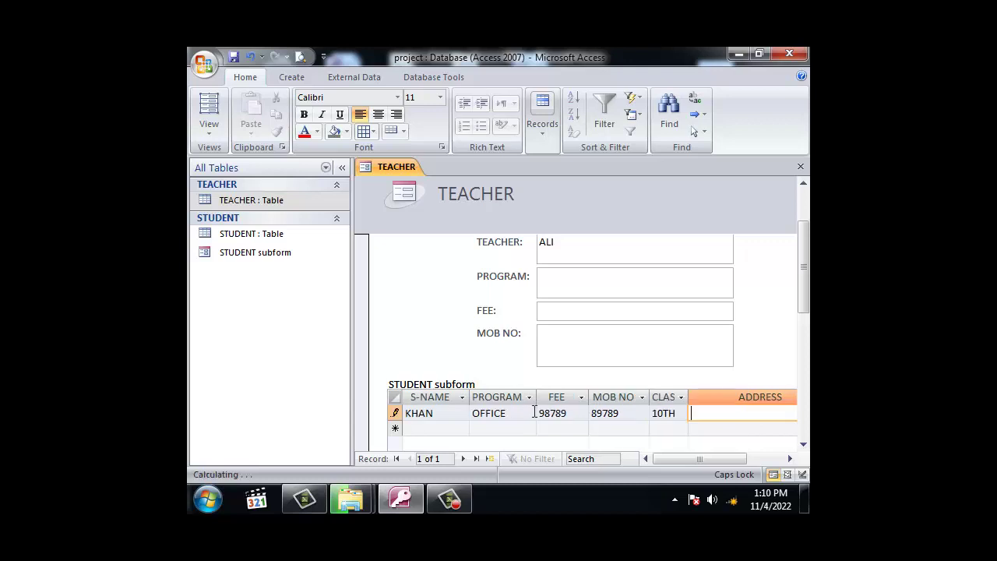
type("SWAT")
key("Tab")
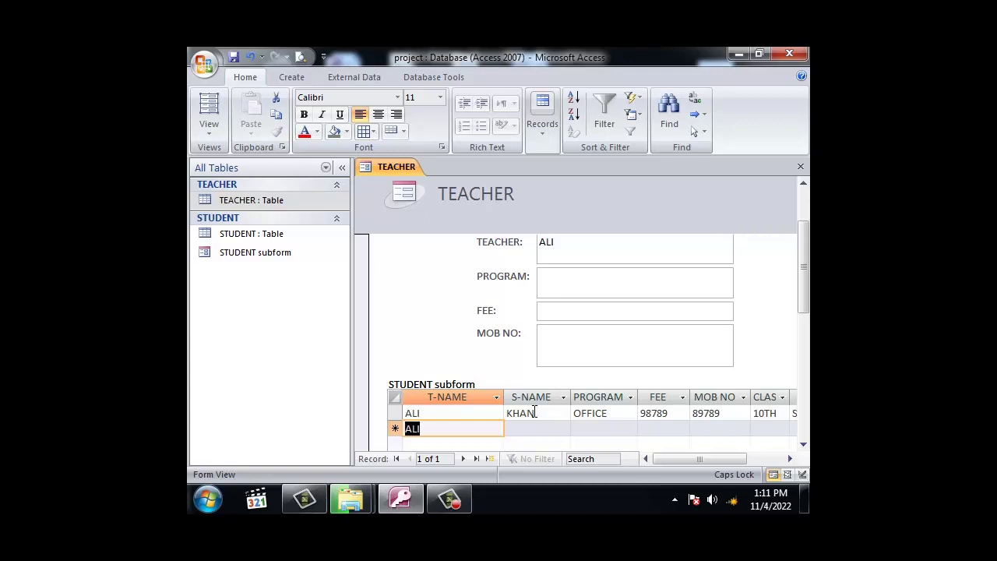
- Add a second student to the subform with the student's name, program NETWORKING and fee 67868
key("Tab")
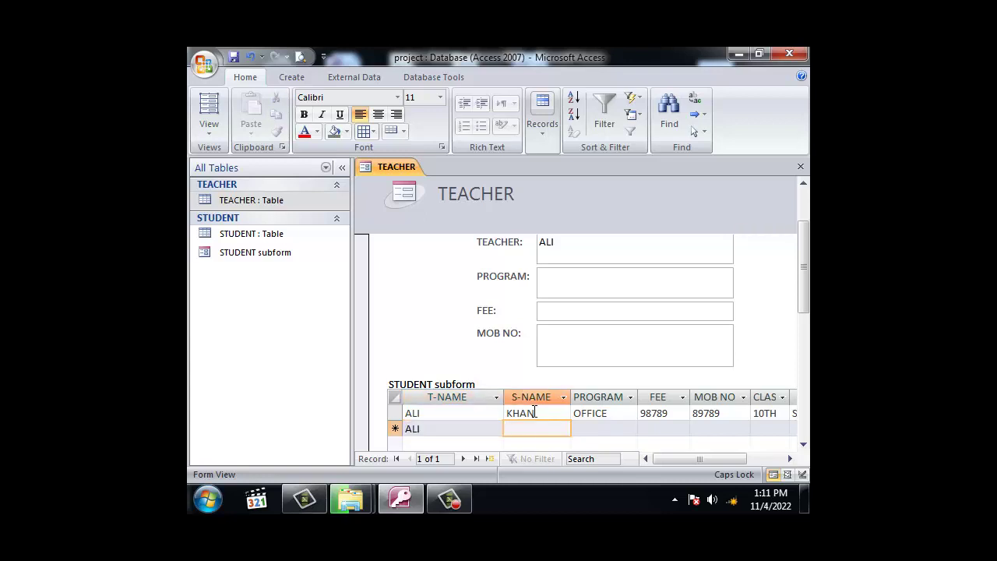
type("JAN")
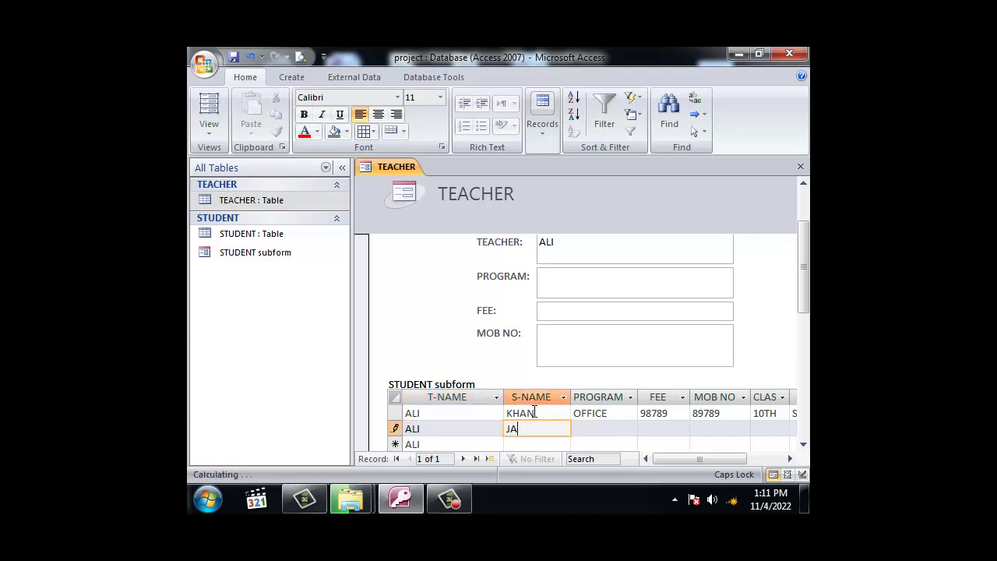
key("Tab")
type("N")
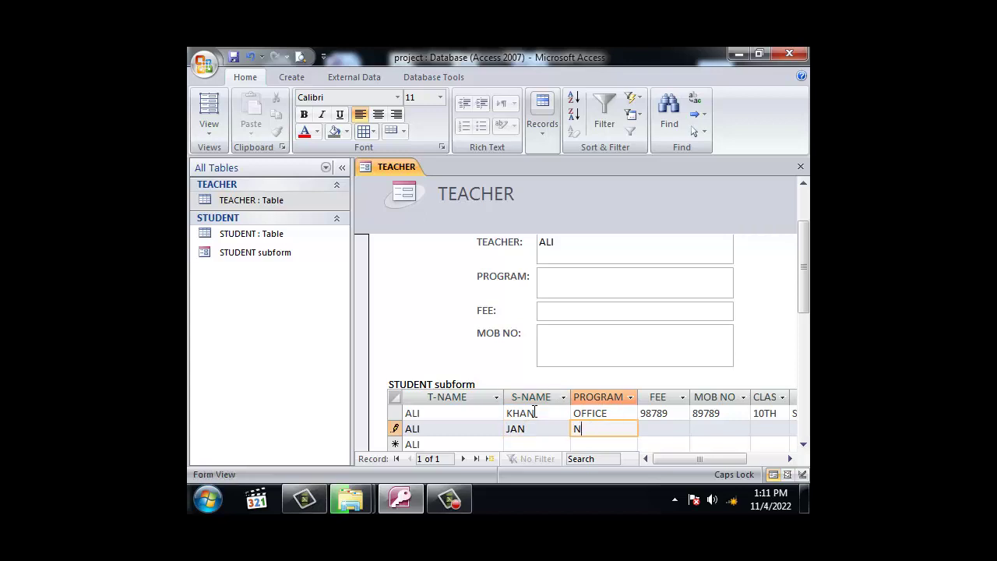
type("ET")
type("WORKING")
key("Tab")
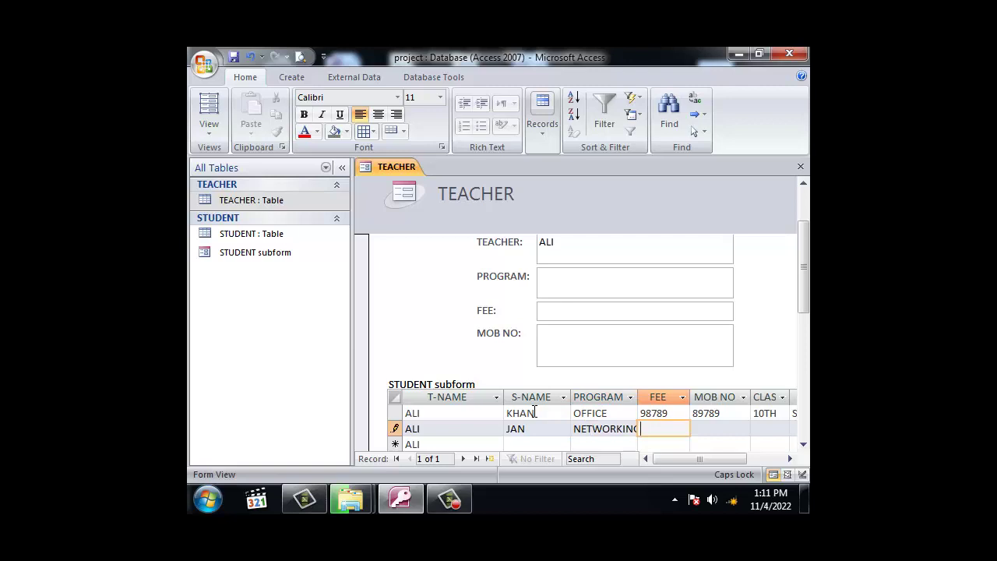
type("67868")
key("Tab")
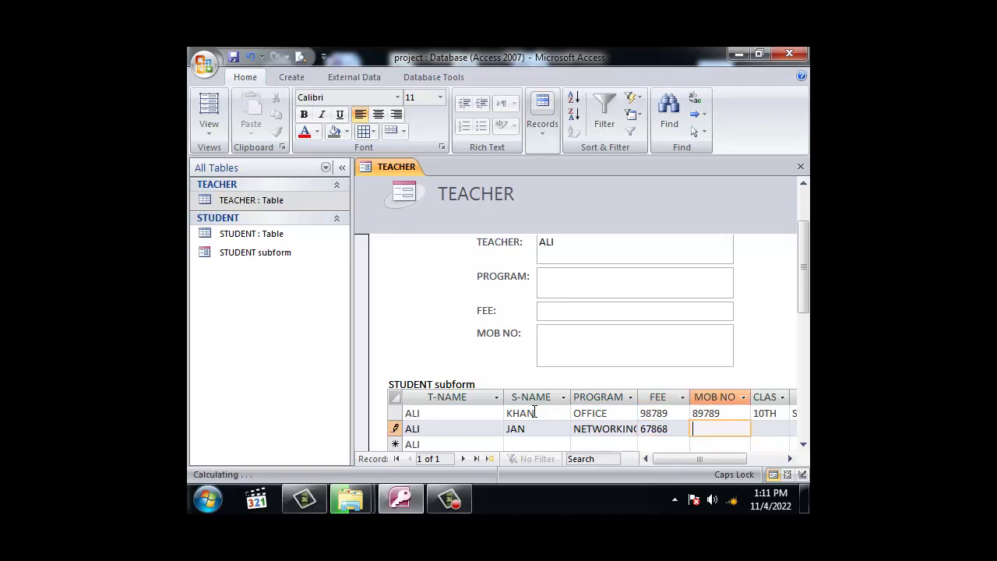
- Complete the second student's record with the mobile number, class 11TH and the address
type("687678")
key("Tab")
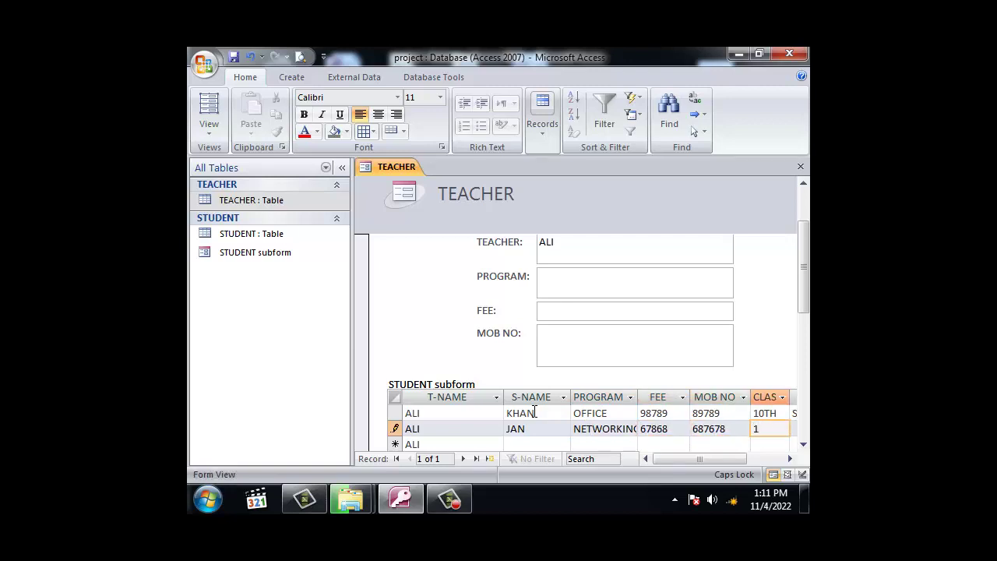
type("11TH")
key("Tab")
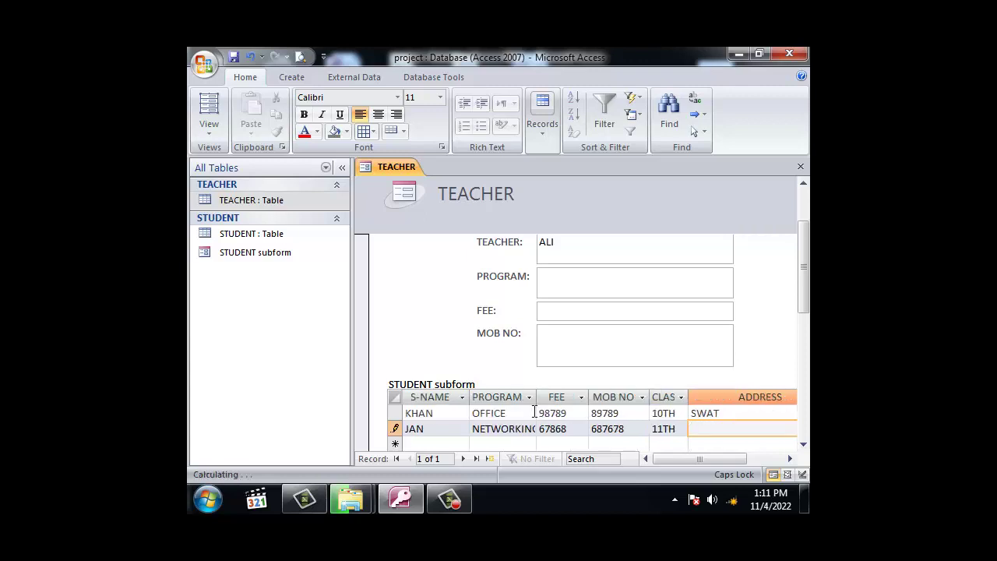
type("DIR")
key("Tab")
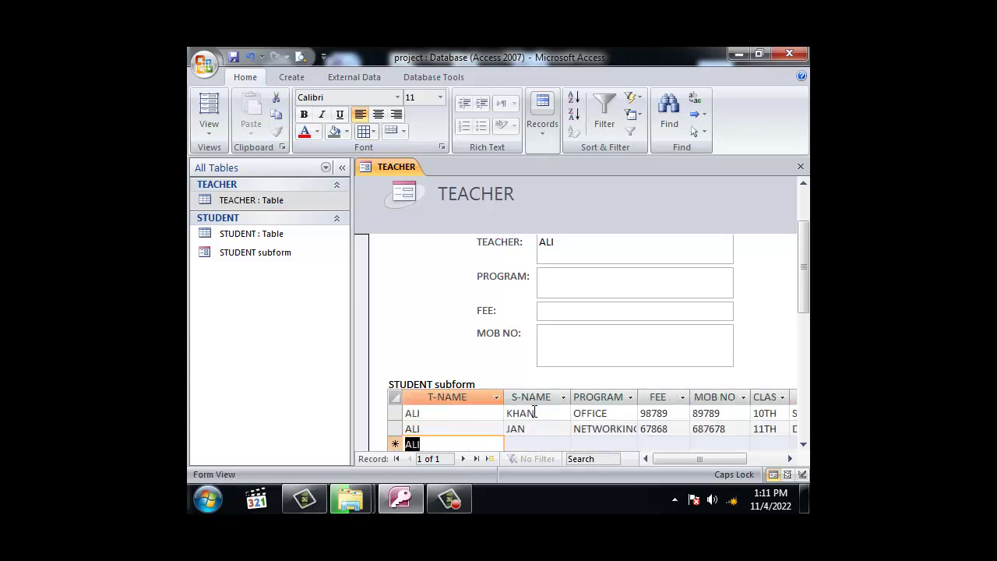
- Fill in the teacher's program as DIT FIRST SEMESTER, the fee as 6000 and the mobile number in the main form
left_click(622, 290)
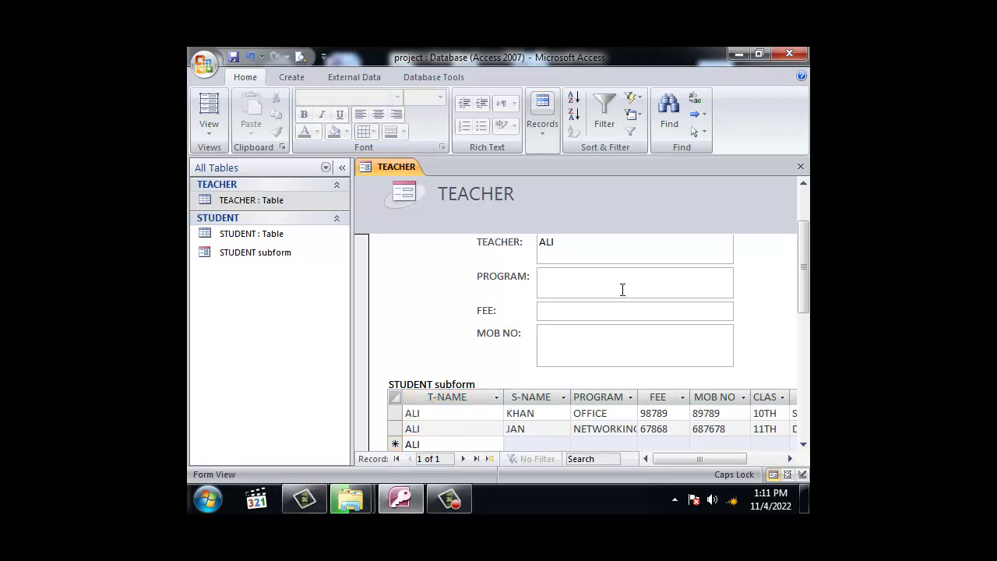
type("DIT FIRST SEMESTER")
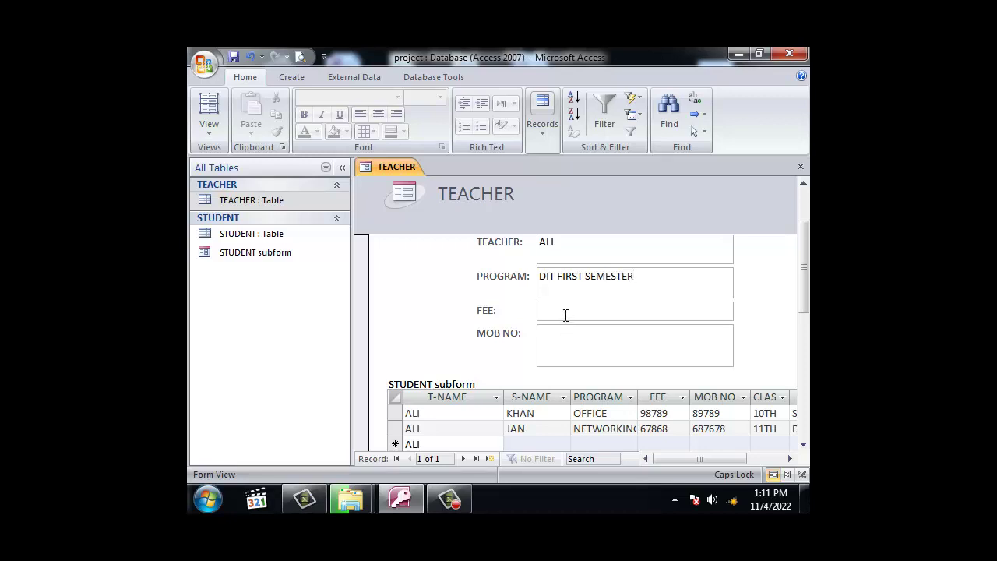
left_click(565, 314)
type("6000")
key("Tab")
type("867868687")
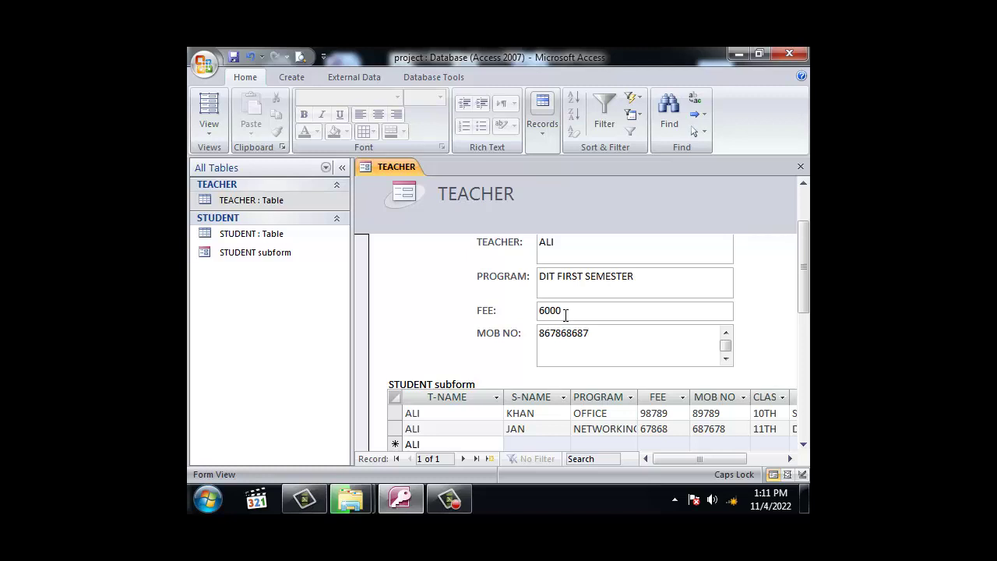
- In Design View, add a Find Record command button with a text caption beside the TEACHER DATA ENTRY title
left_click(208, 134)
left_click(246, 224)
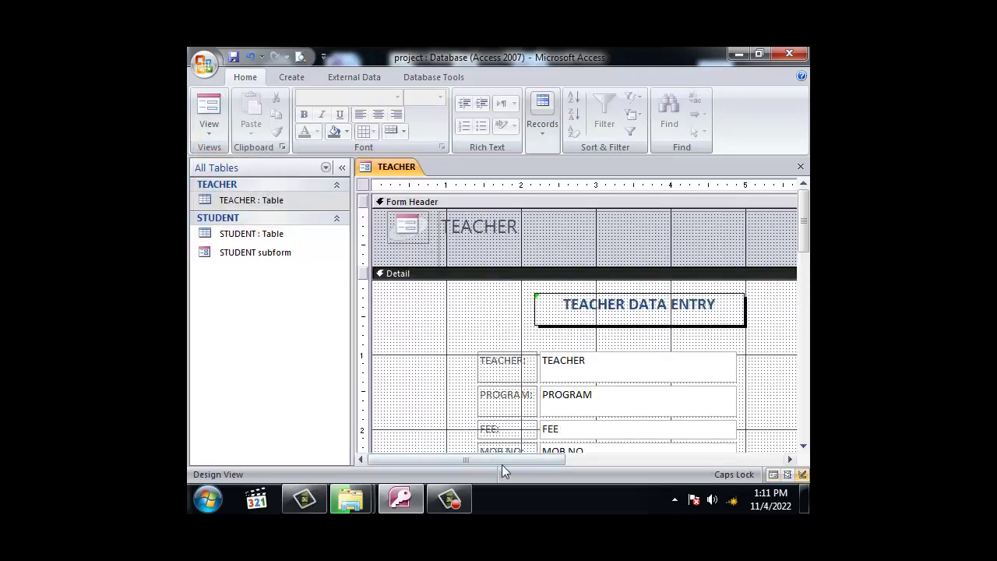
left_click_drag(527, 459, 632, 460)
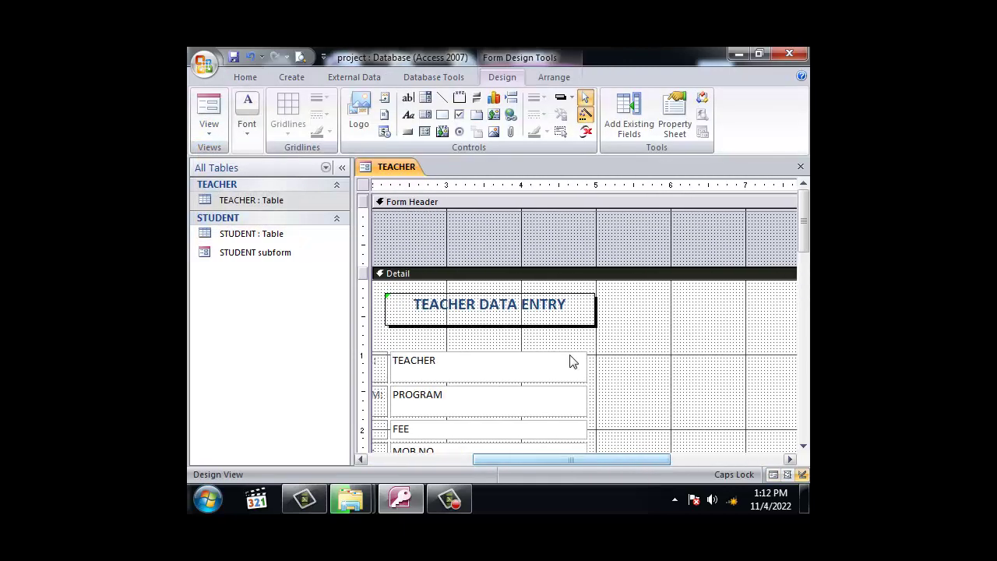
left_click(407, 131)
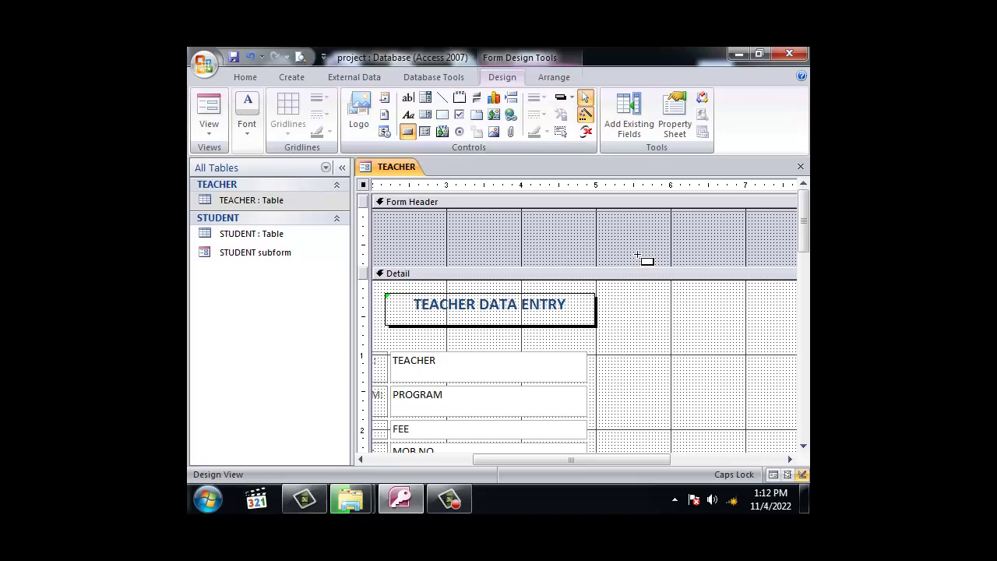
left_click(668, 321)
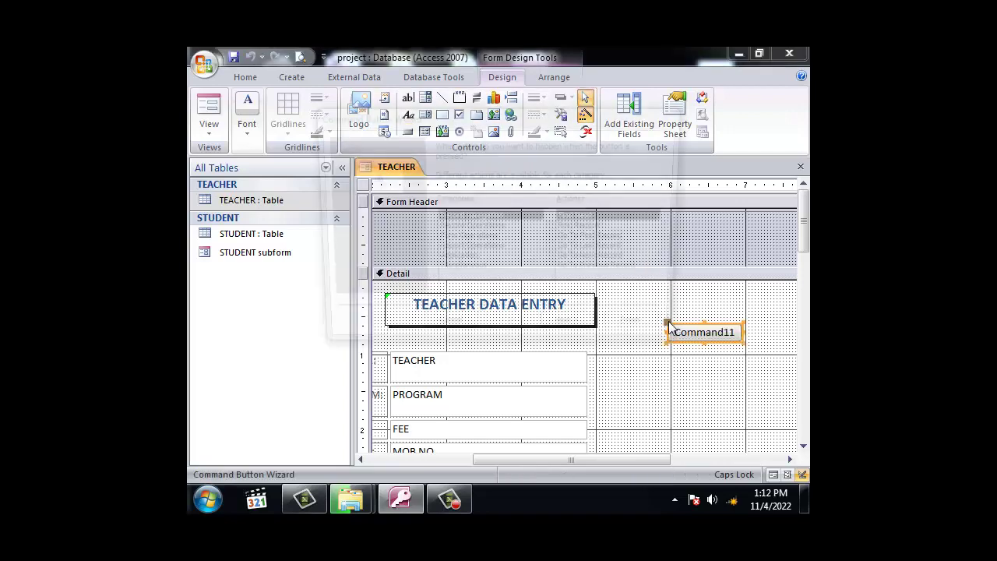
left_click(598, 230)
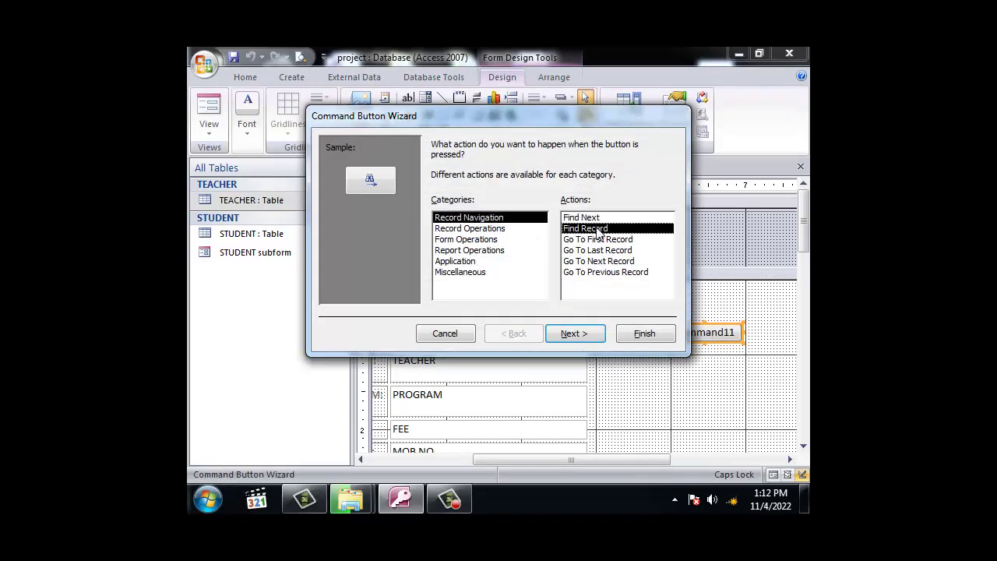
left_click(573, 334)
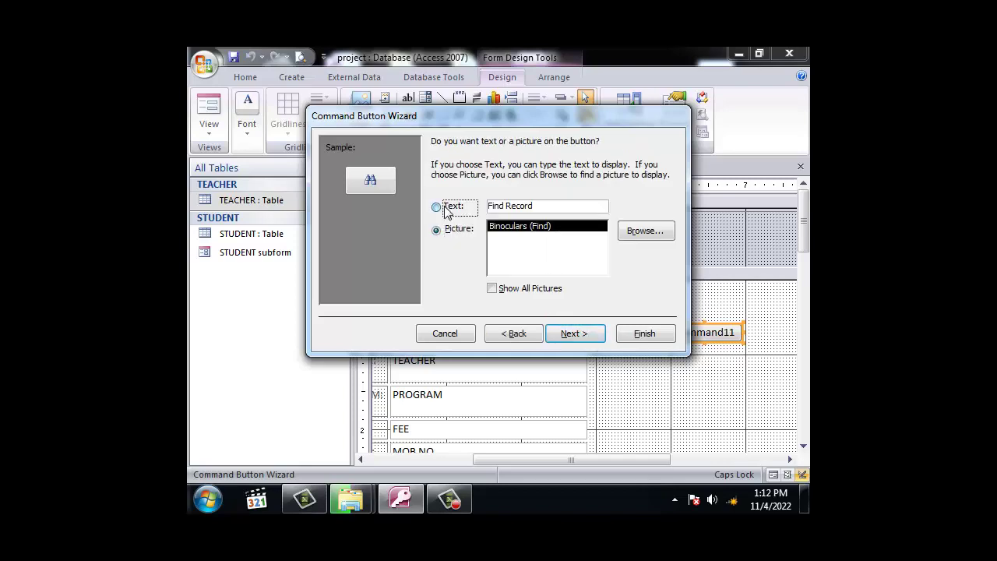
left_click(447, 210)
left_click(573, 334)
left_click(642, 335)
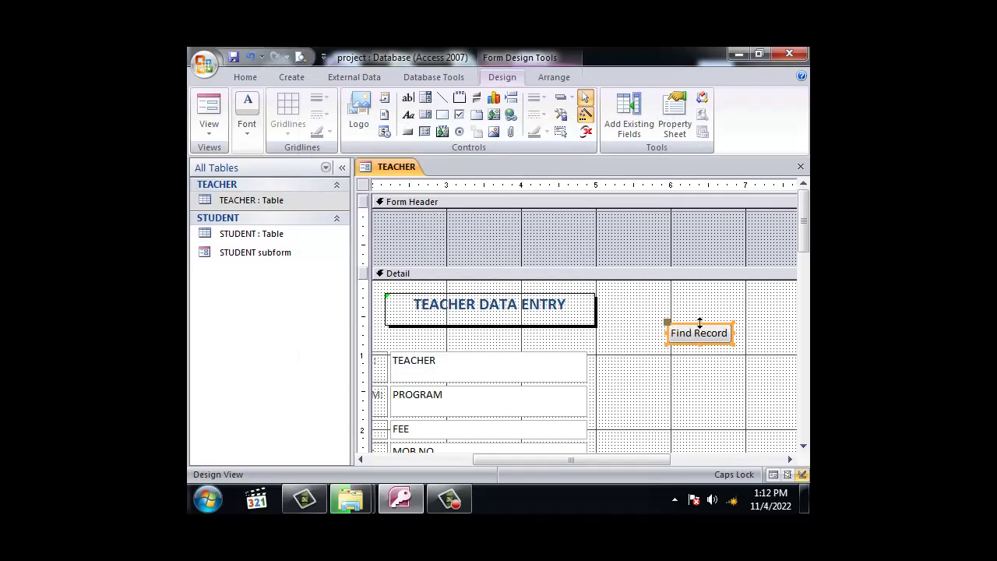
- Add a command button below Find Record that runs Add New Record and shows the text Add Record
left_click(408, 132)
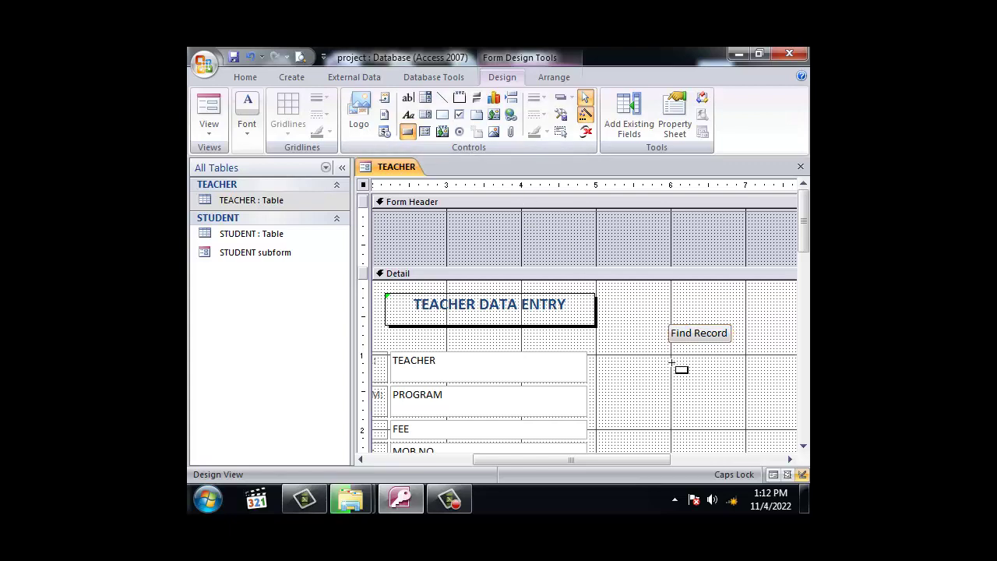
left_click_drag(672, 362, 747, 377)
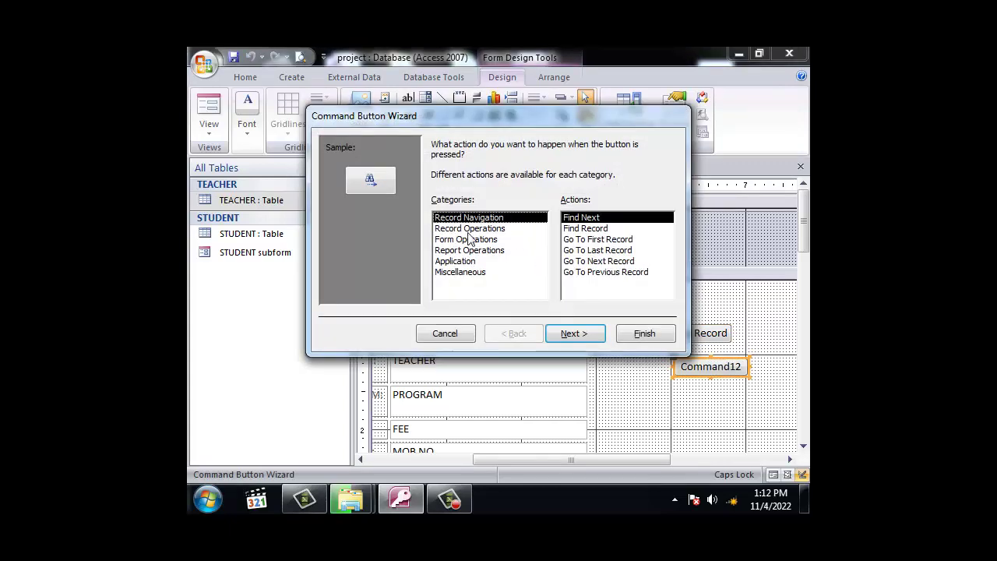
left_click(469, 228)
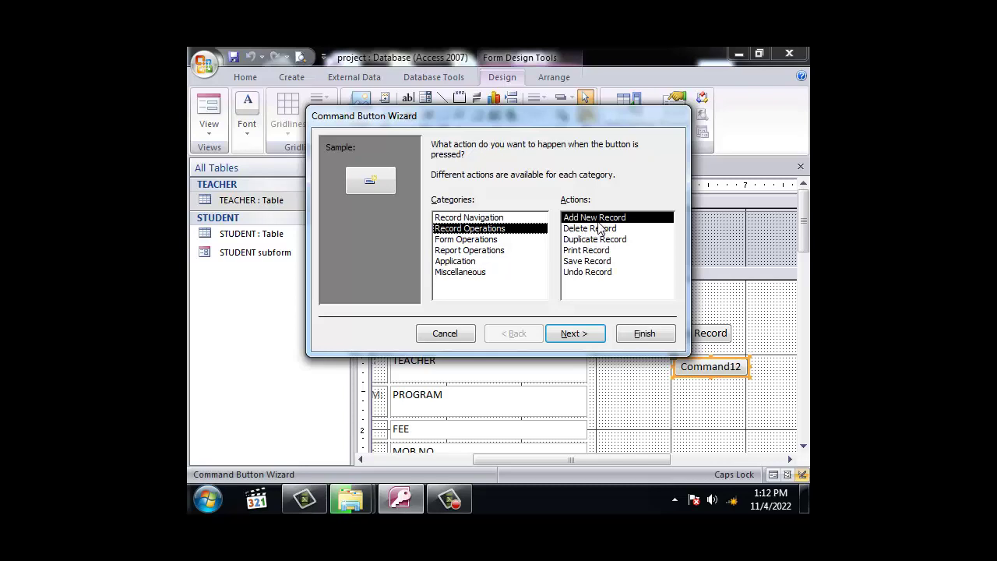
left_click(588, 336)
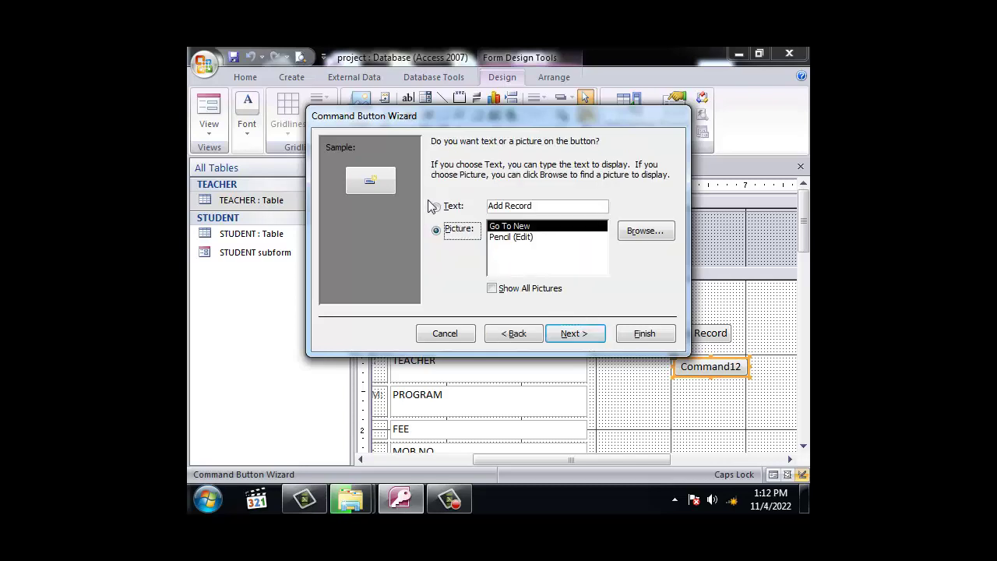
left_click(434, 206)
left_click(580, 335)
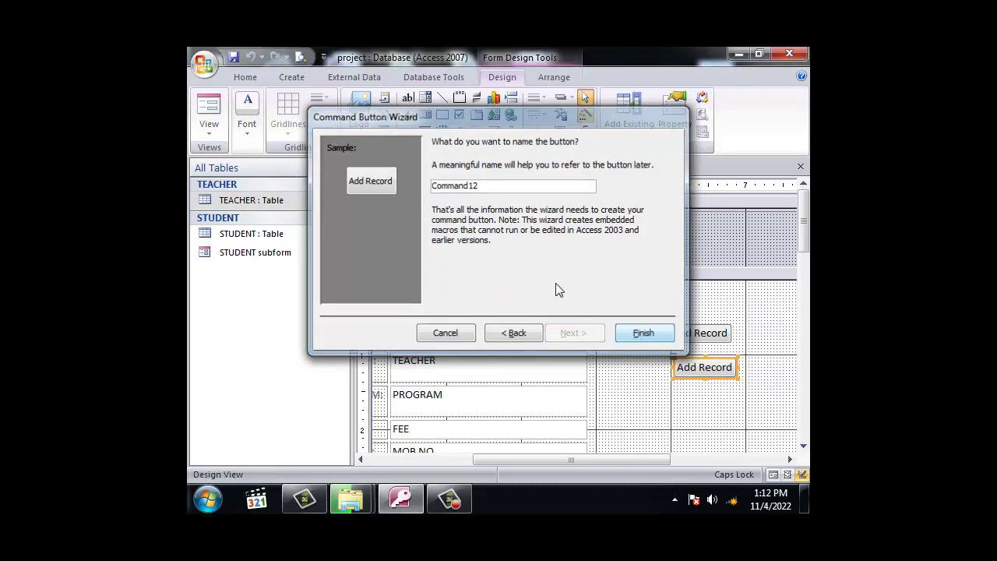
key("Return")
- Add a command button below Add Record that runs the Delete Record operation and shows its text caption
left_click(407, 130)
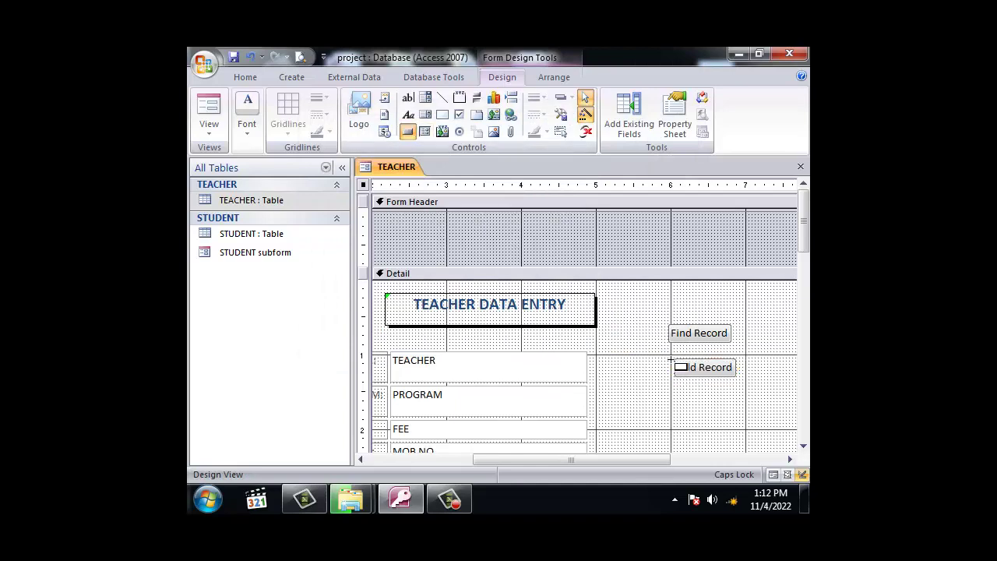
left_click(680, 385)
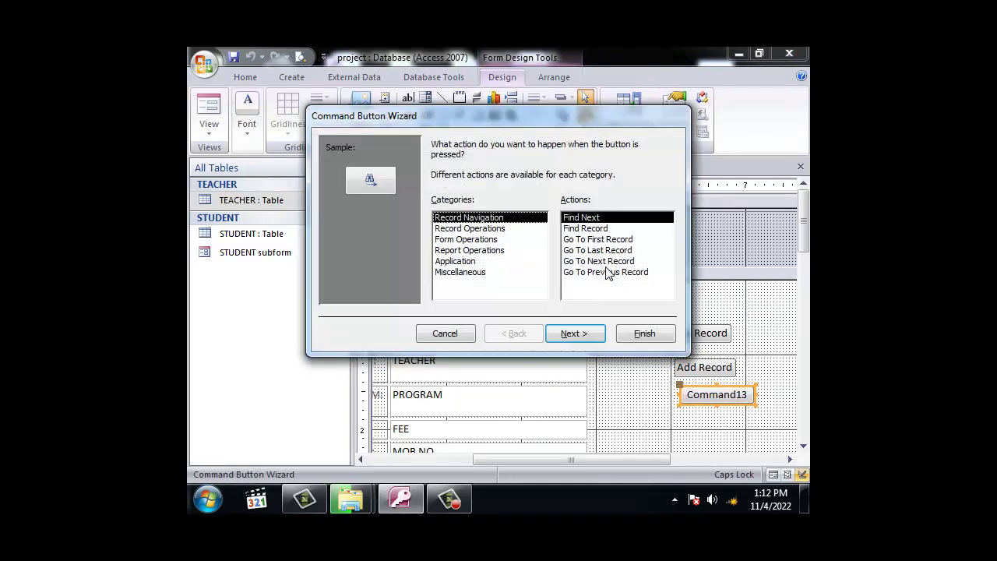
left_click(471, 228)
left_click(592, 228)
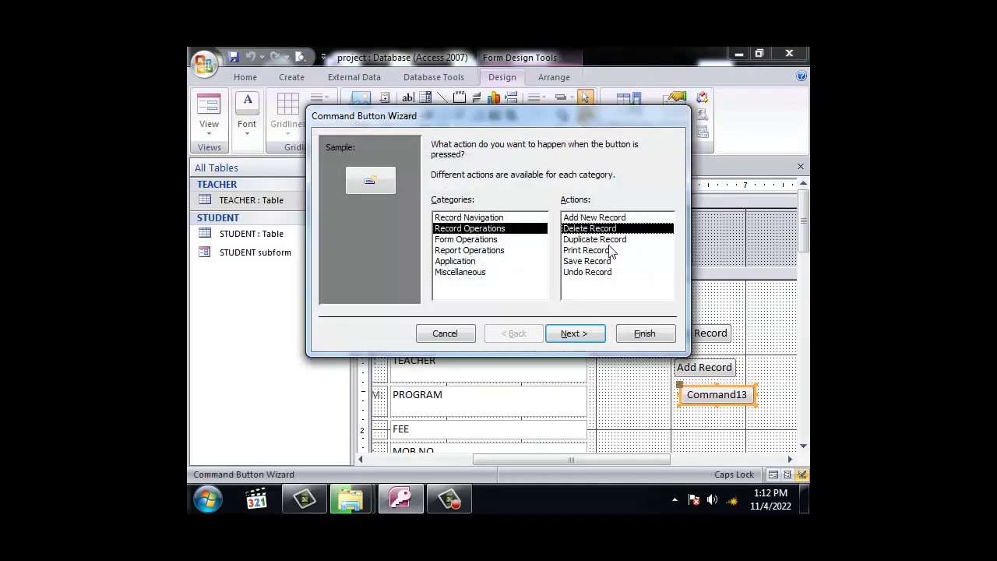
left_click(574, 334)
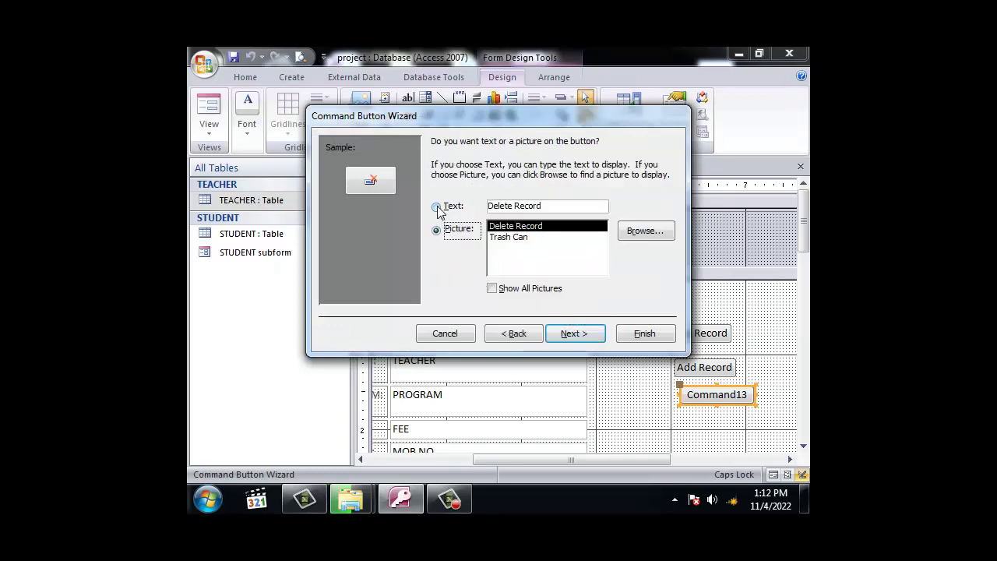
left_click(437, 208)
left_click(574, 333)
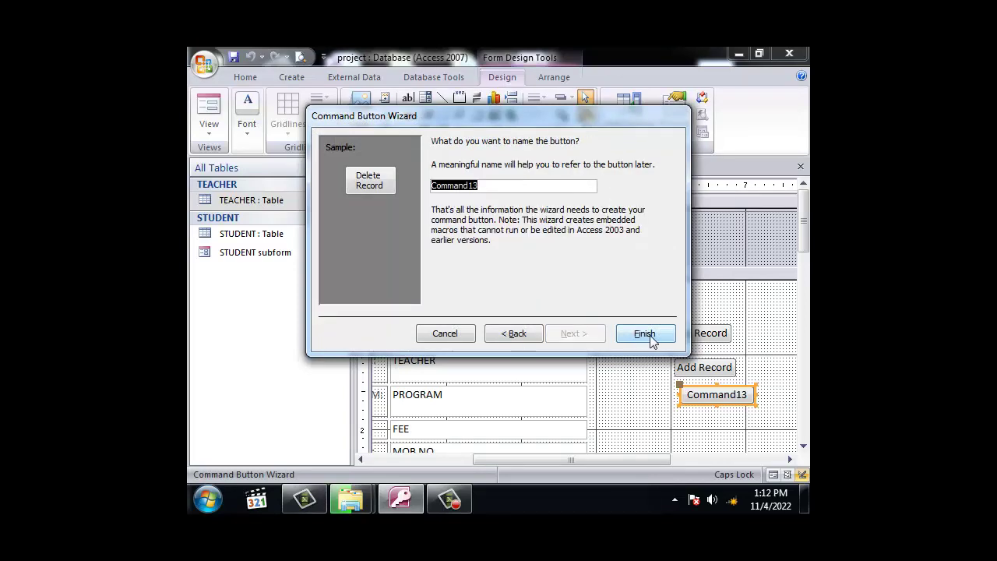
left_click(645, 333)
left_click(694, 441)
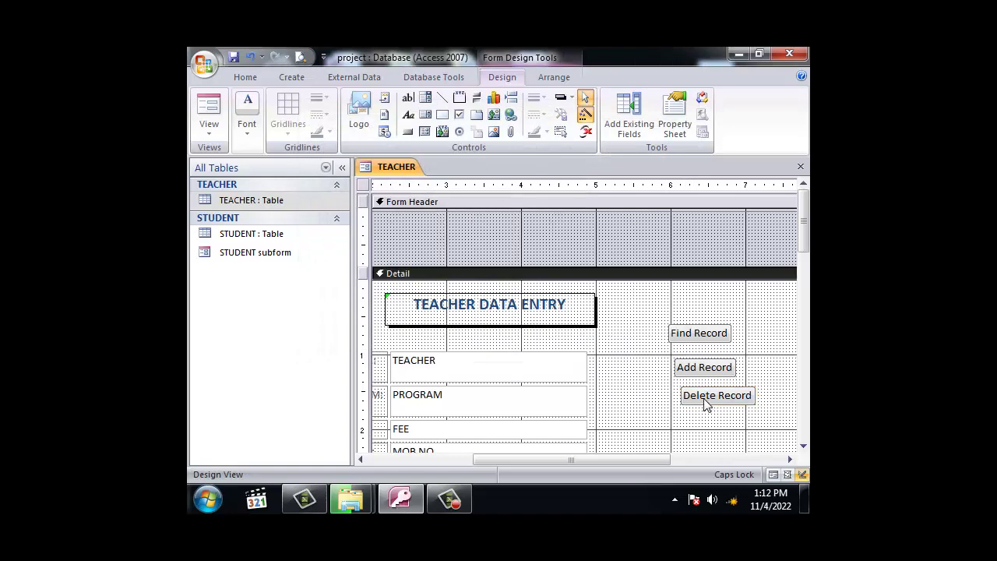
- Adjust the placement of the command buttons slightly and show the form in Form View with the buttons in sight
left_click_drag(706, 403, 689, 334)
left_click(700, 372)
left_click(209, 113)
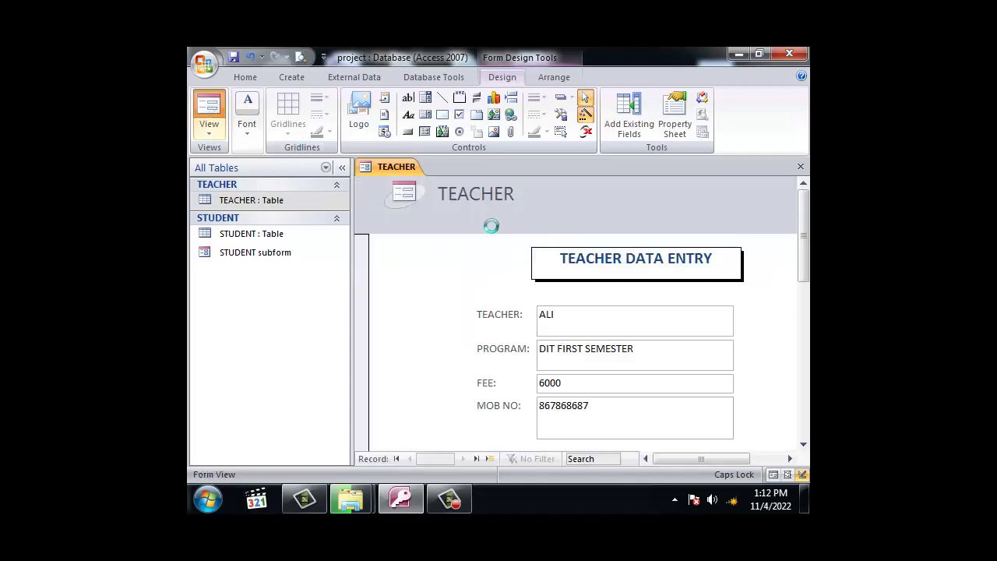
left_click_drag(695, 459, 715, 465)
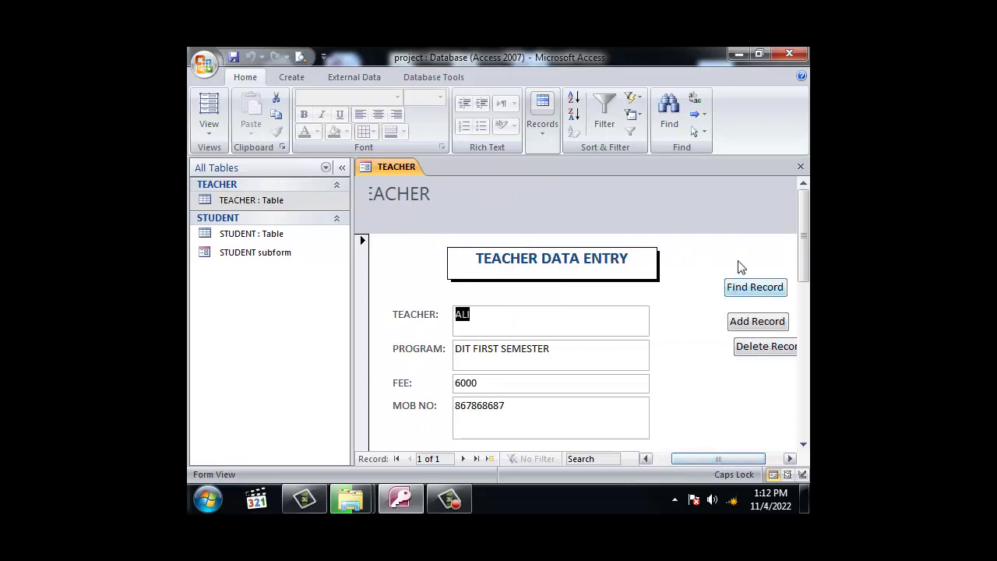
- Start a new teacher record with the Add Record command button and enter the teacher's name in the TEACHER field
left_click(759, 321)
left_click_drag(801, 218, 803, 234)
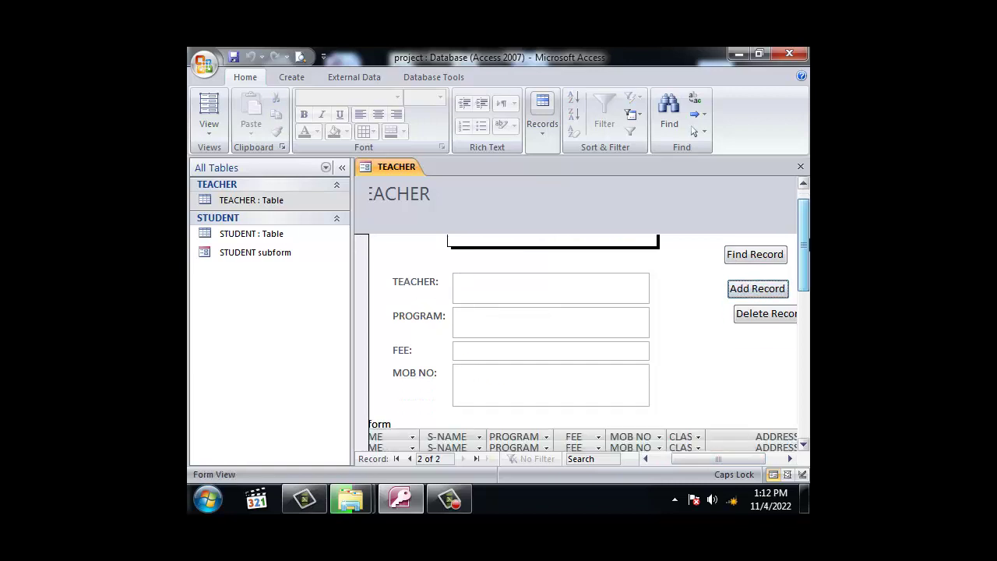
scroll(584, 311, "down", 2)
scroll(590, 285, "up", 3)
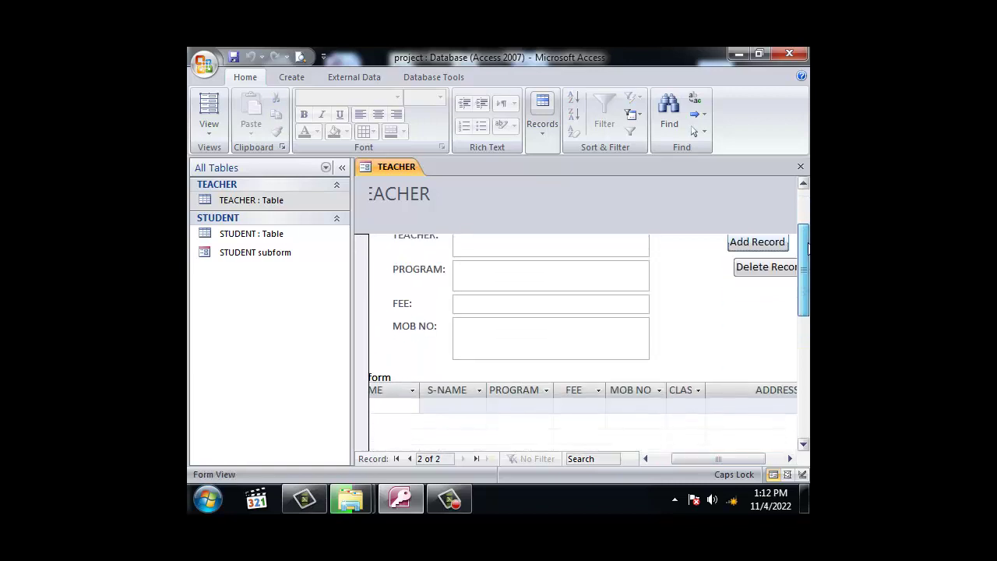
left_click(571, 311)
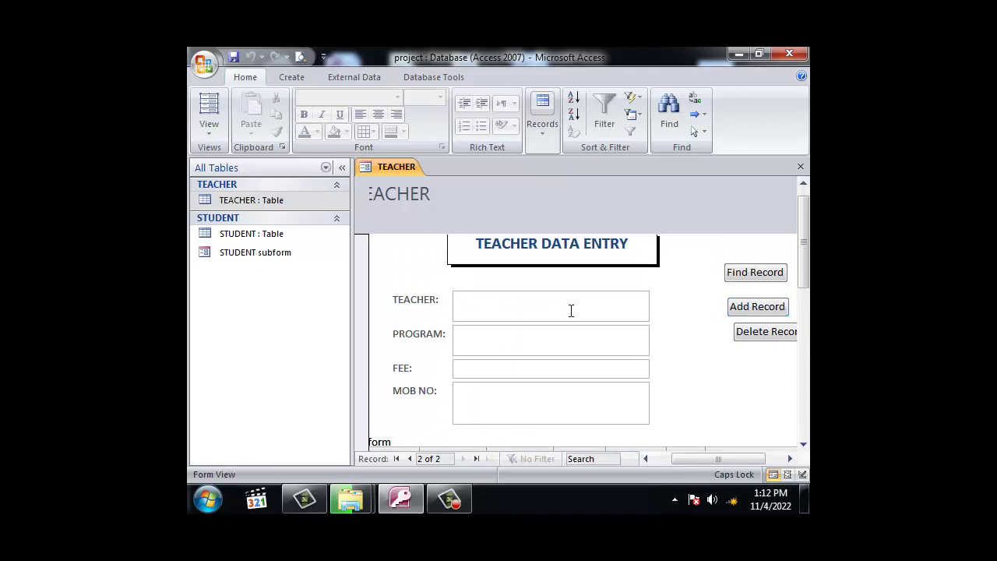
type("AHAMD")
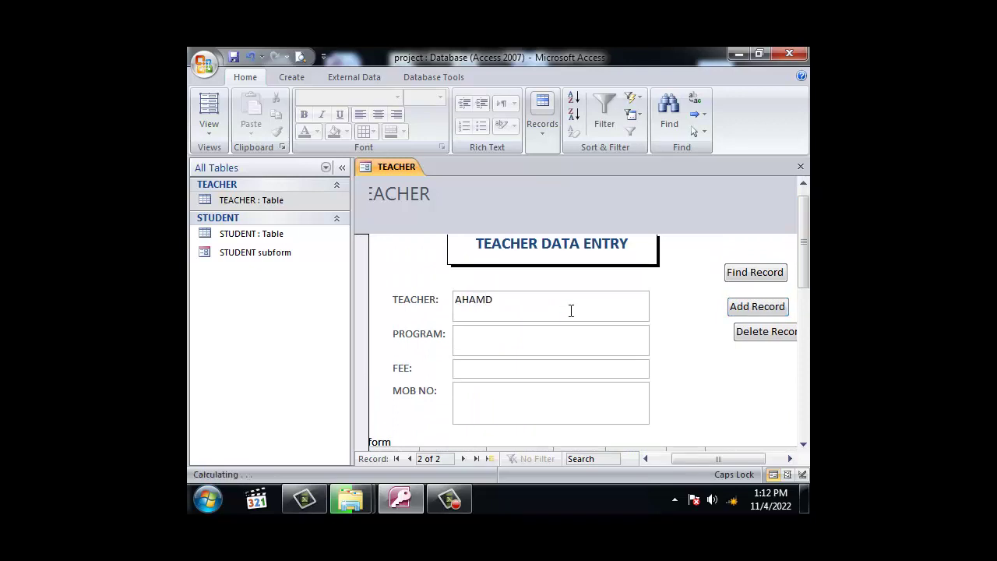
- Fill in the new teacher record with program 2ND SEMSETER FOR DIT, fee 7000 and the teacher's mobile number
key("Tab")
type("2ND SEMSETER OF R")
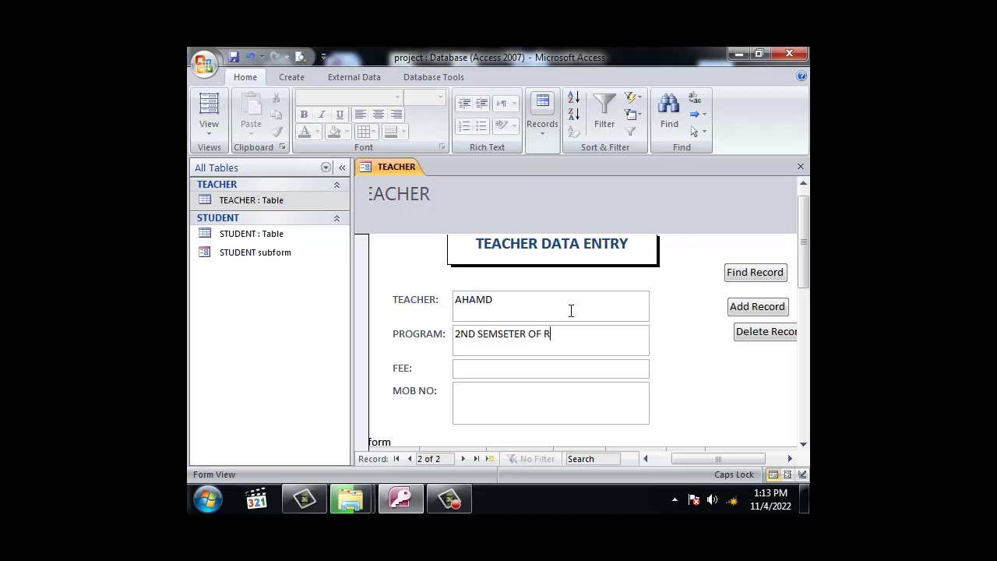
type("DIT")
key("BackSpace")
key("BackSpace")
key("BackSpace")
type("FOR DIT")
key("Tab")
type("7000")
key("Tab")
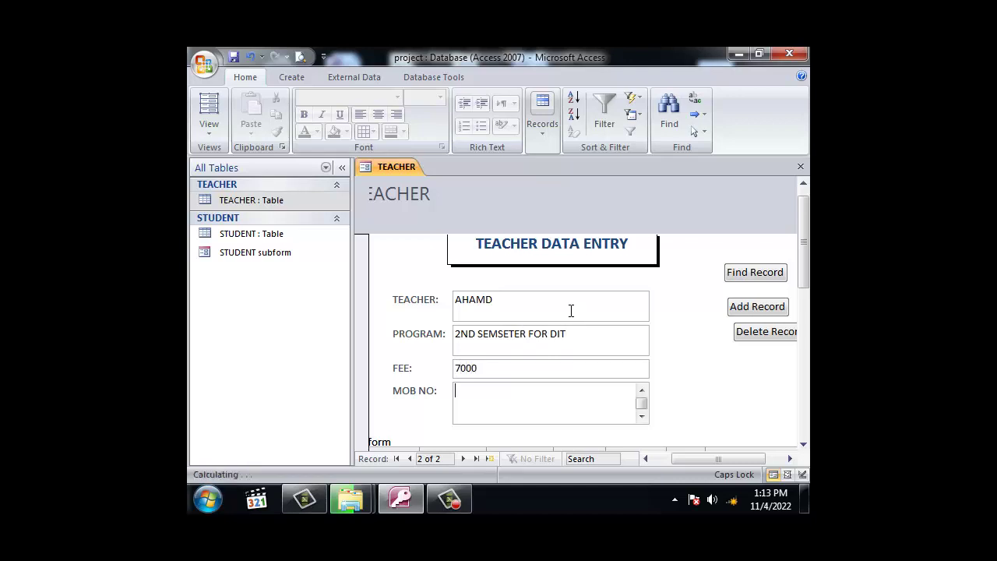
type("8979877")
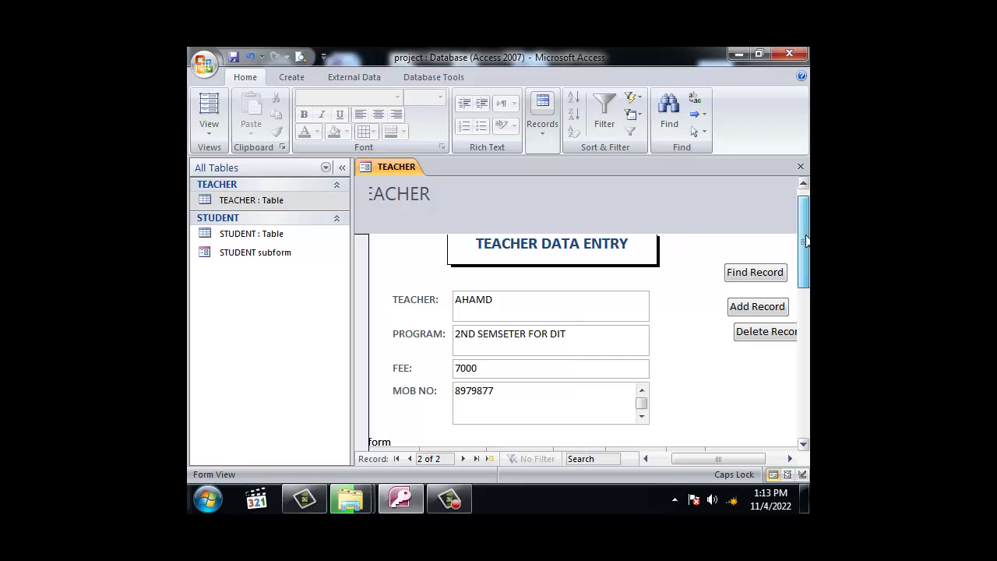
- Start the first student record in the STUDENT subform with the student's name, program GRAPHCS and fee 897
left_click_drag(803, 242, 803, 276)
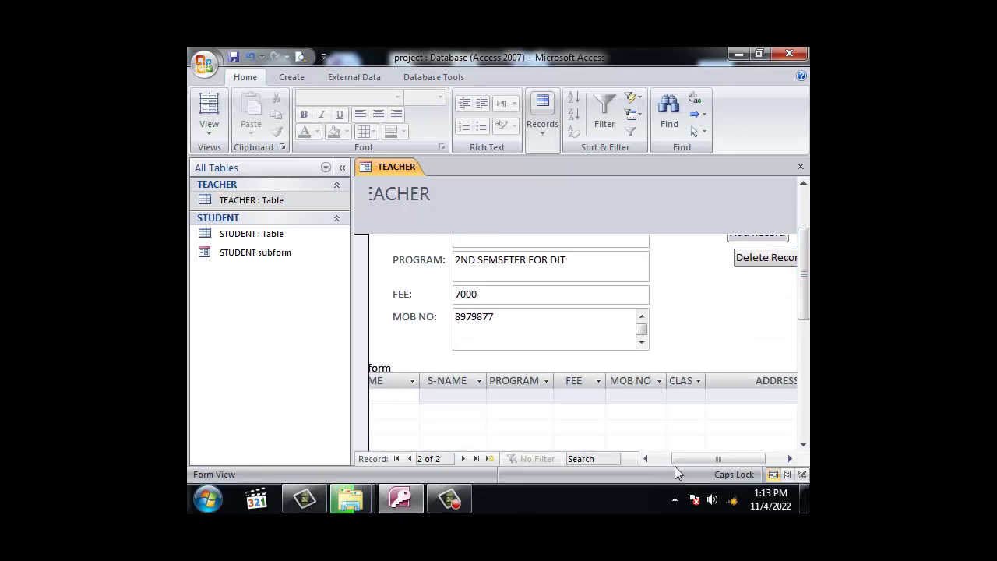
left_click_drag(675, 459, 656, 458)
left_click(519, 396)
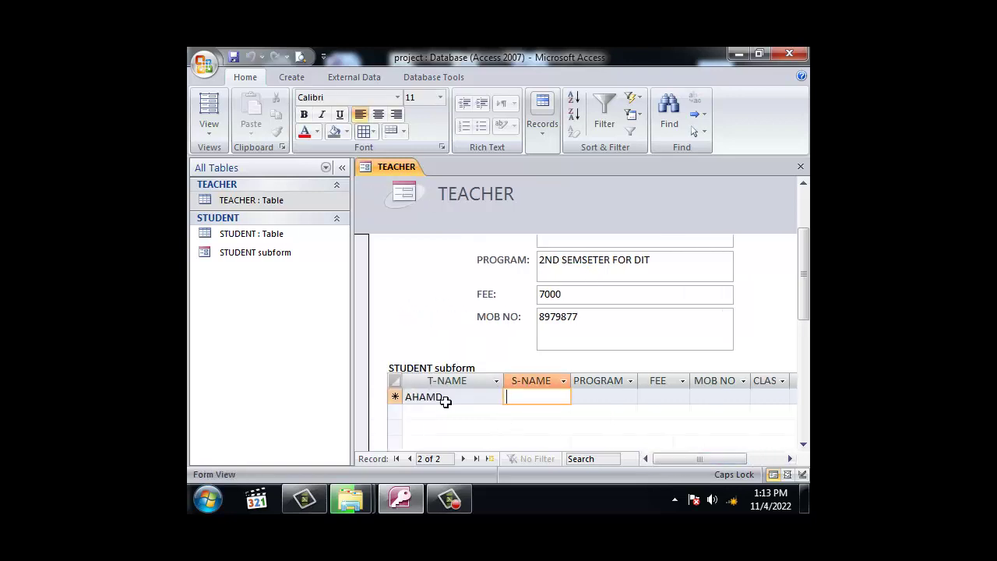
type("ALI")
key("Tab")
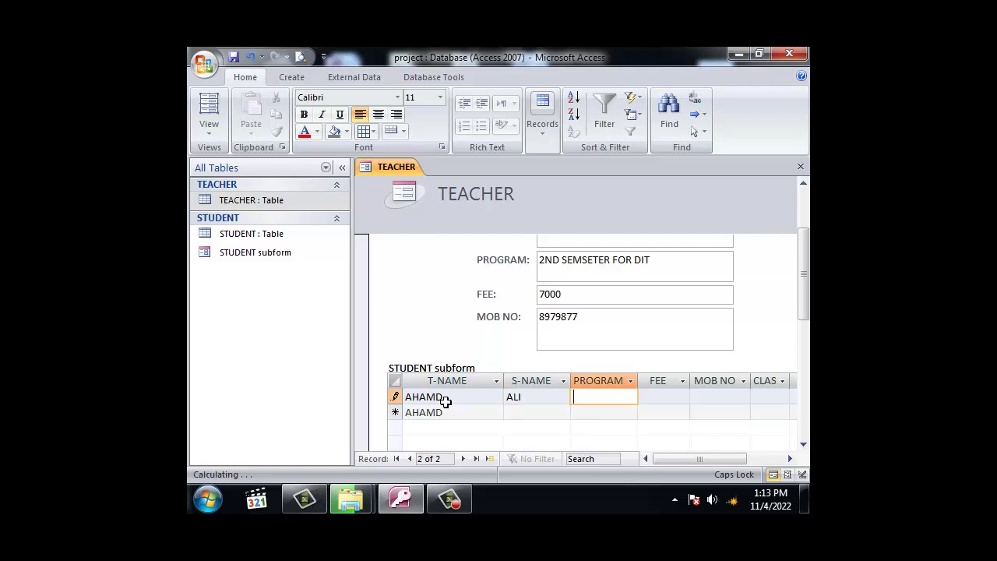
type("GRAPHCS")
key("Tab")
type("897")
- Complete the first student's record with the mobile number, class 10TH and the address
key("Tab")
type("98789")
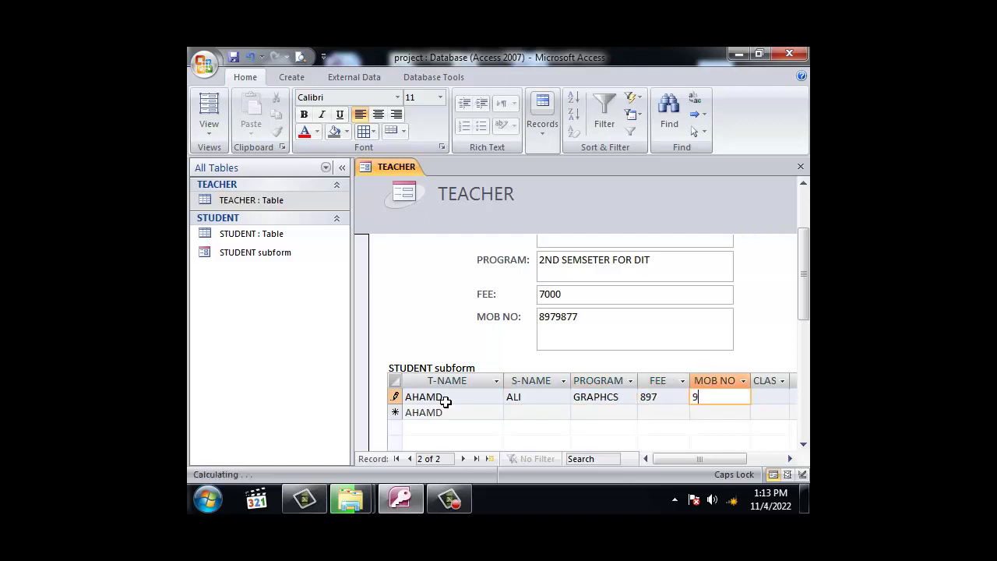
key("Tab")
type("10TH")
key("Tab")
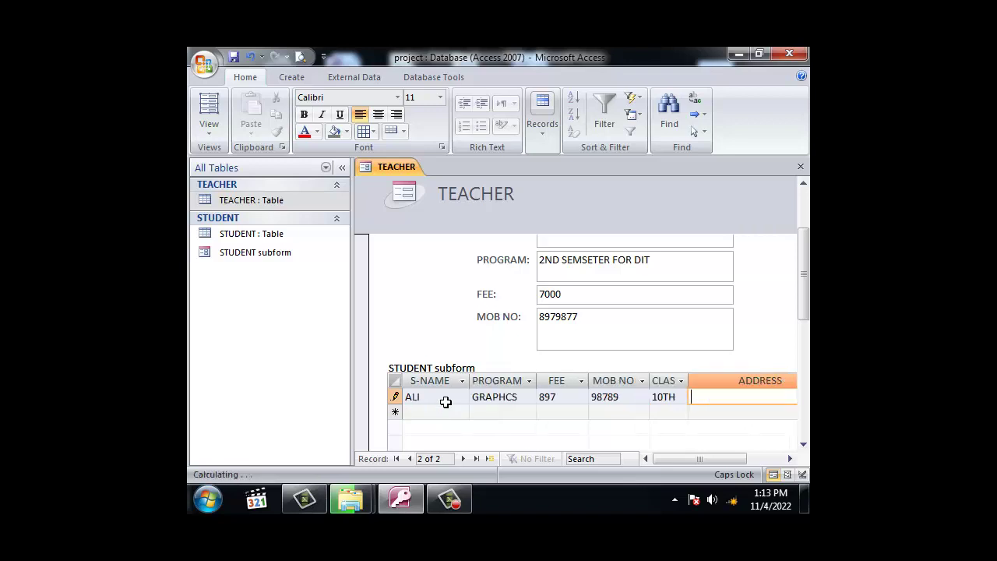
type("NAGAR")
key("Tab")
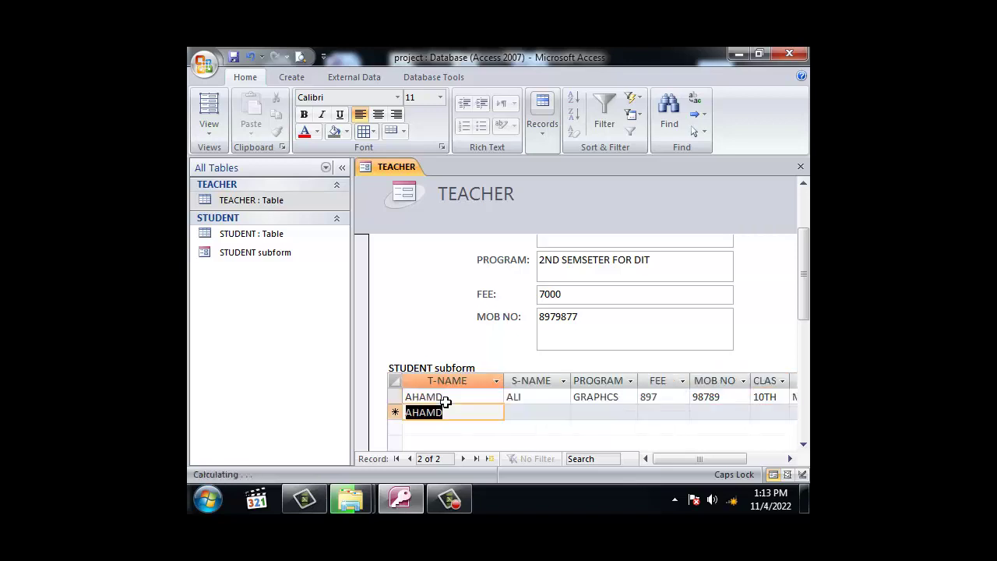
- Enter a second student with their name, program WEB, fee 89789, mobile number, class 10TH and address
type("SHAN")
key("Tab")
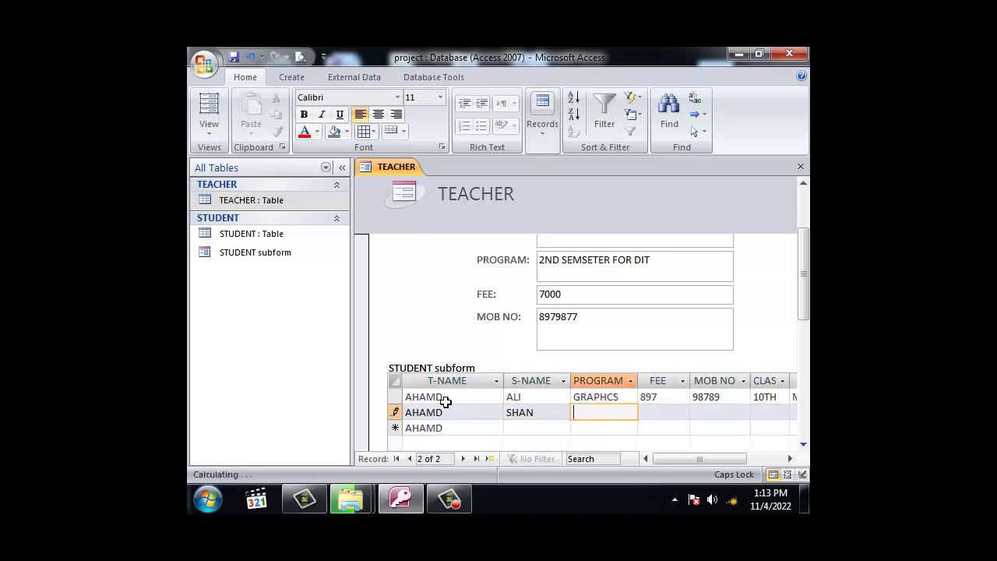
type("WEB")
key("Tab")
type("89789")
key("Tab")
type("897897")
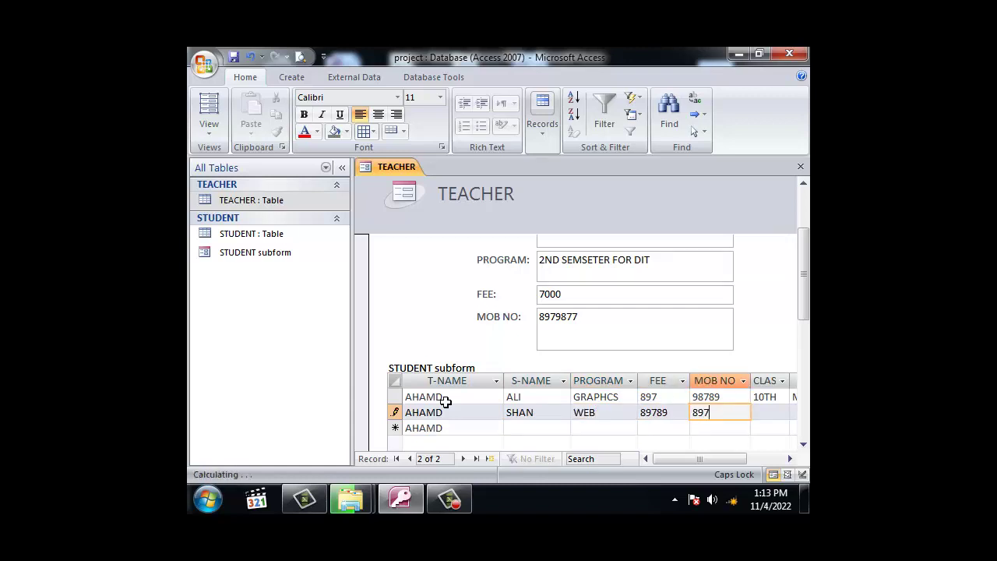
key("Tab")
type("10TH")
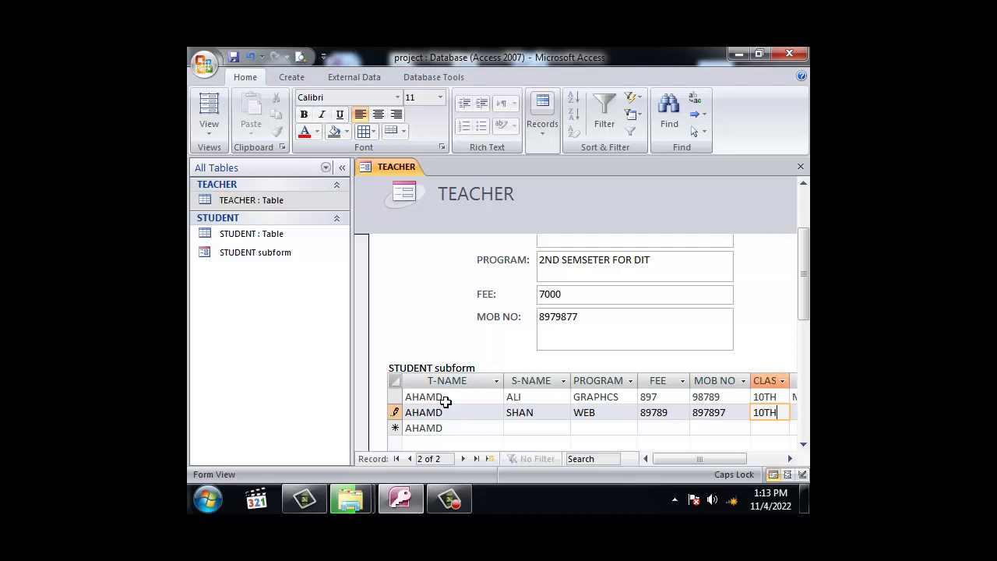
key("Tab")
type("DE")
key("Tab")
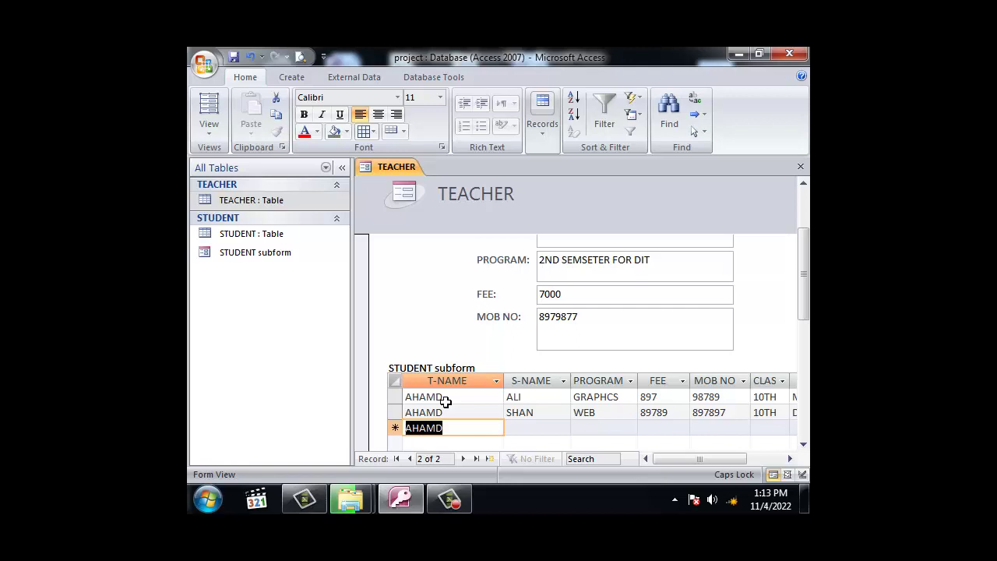
- Open the TEACHER form in Design View and draw a combo box beside the TEACHER DATA ENTRY title, above the TEACHER label
left_click_drag(805, 276, 803, 191)
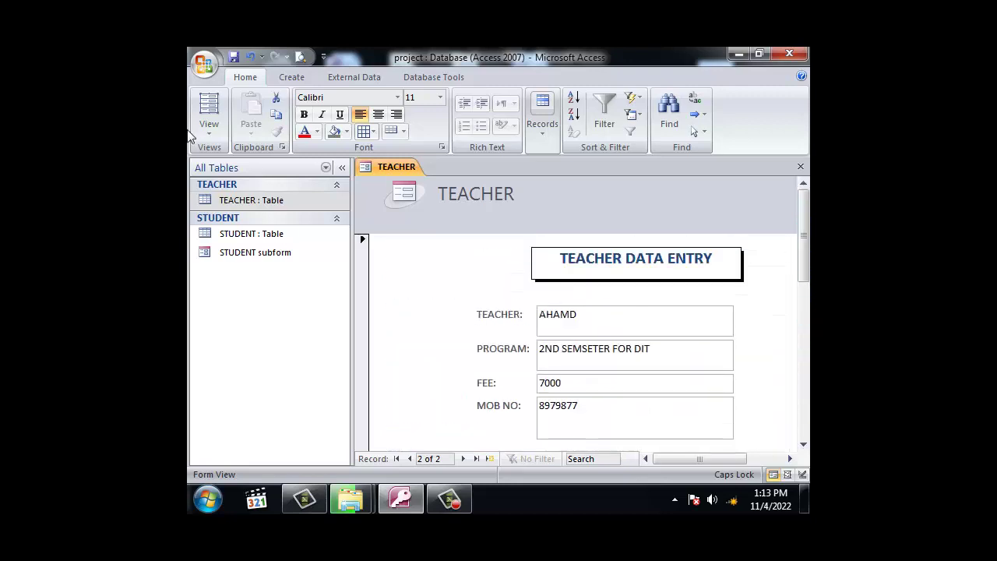
left_click_drag(703, 459, 647, 458)
left_click(209, 125)
left_click(269, 236)
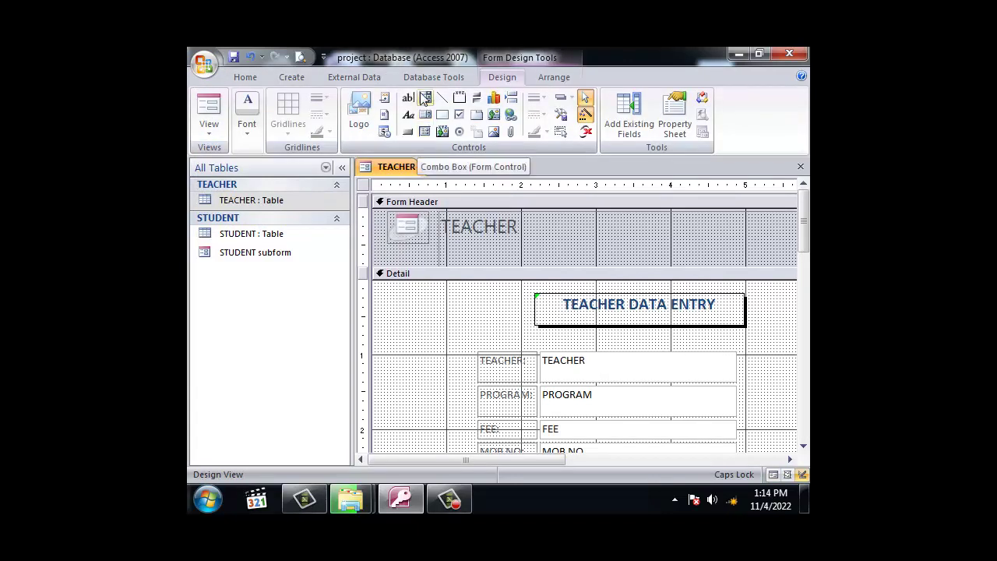
left_click(424, 97)
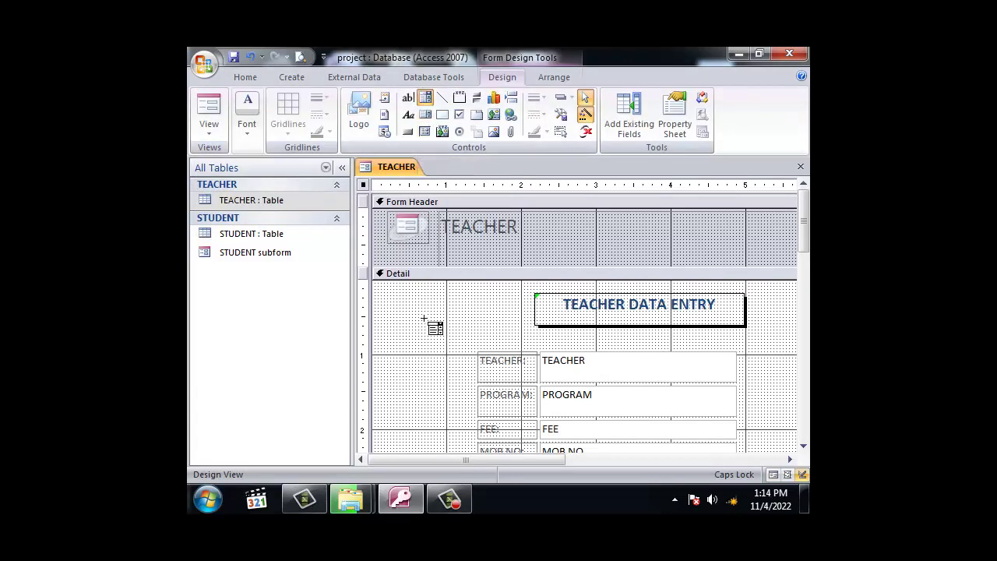
left_click_drag(423, 319, 503, 337)
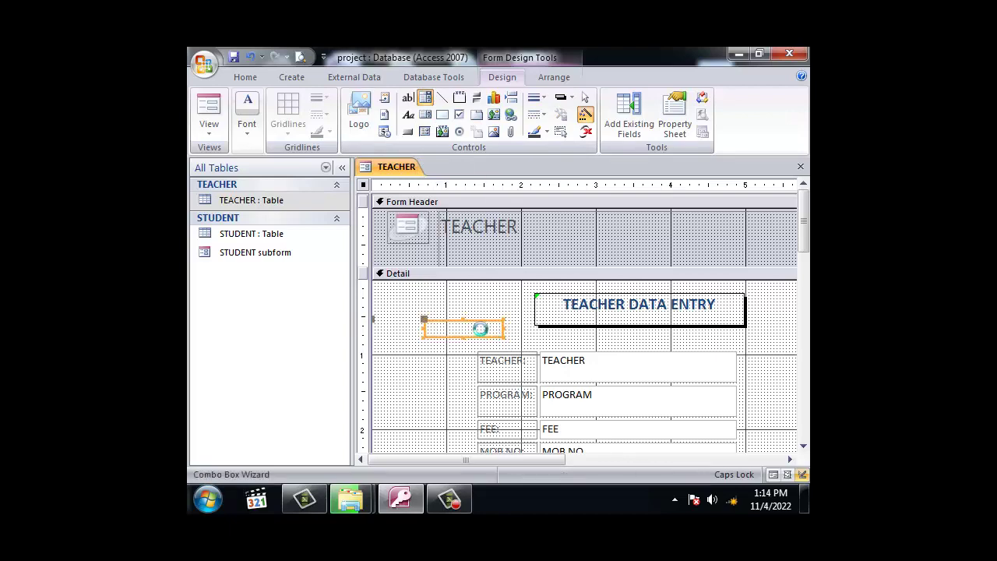
- Configure the combo box to find a form record by the TEACHER field and label it TEACHERS
left_click(450, 249)
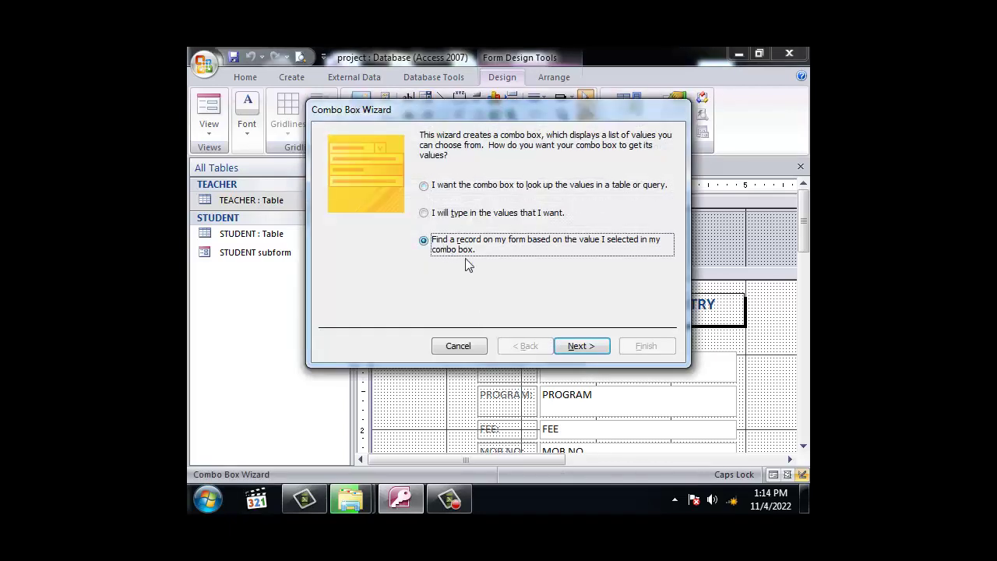
left_click(579, 346)
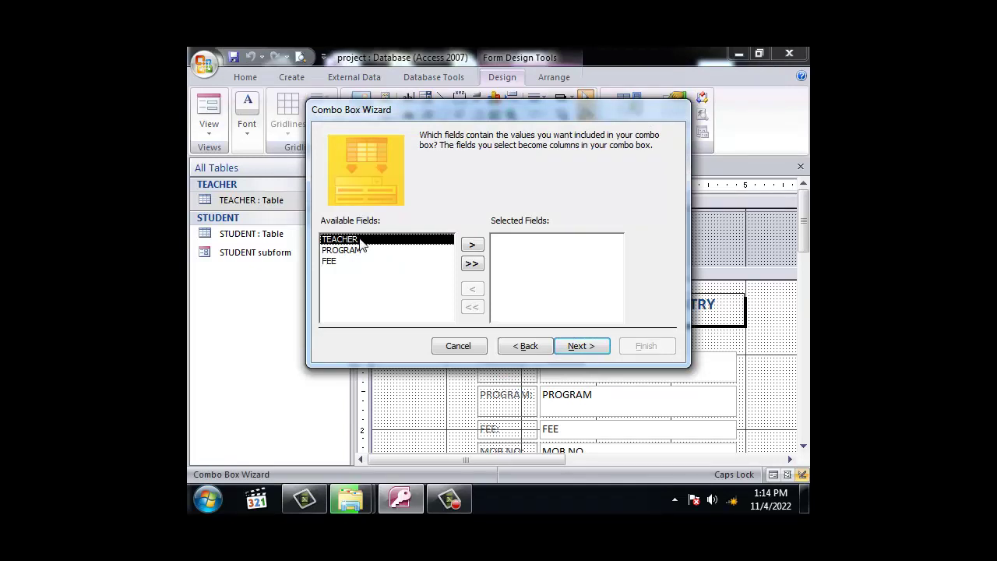
left_click(472, 245)
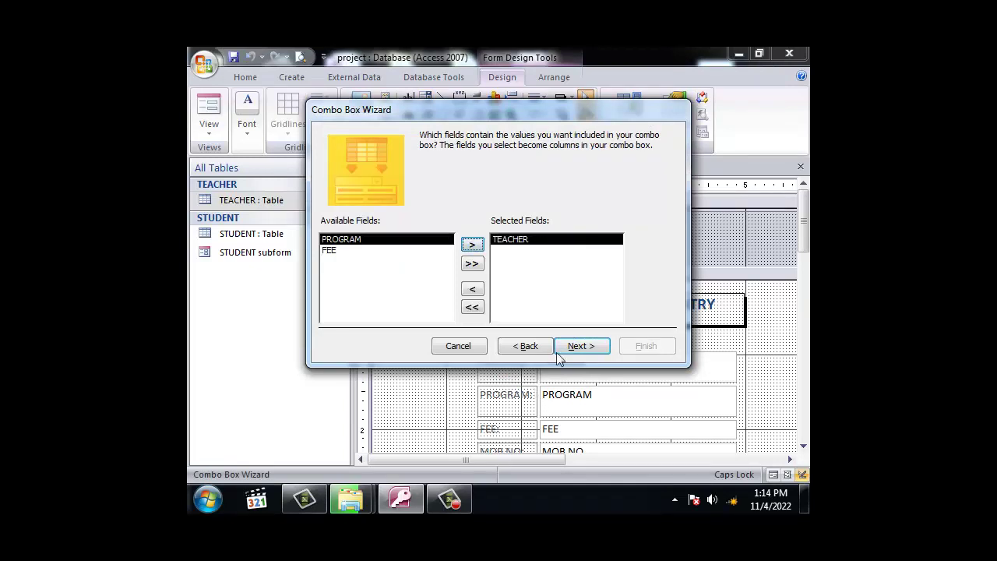
left_click(580, 346)
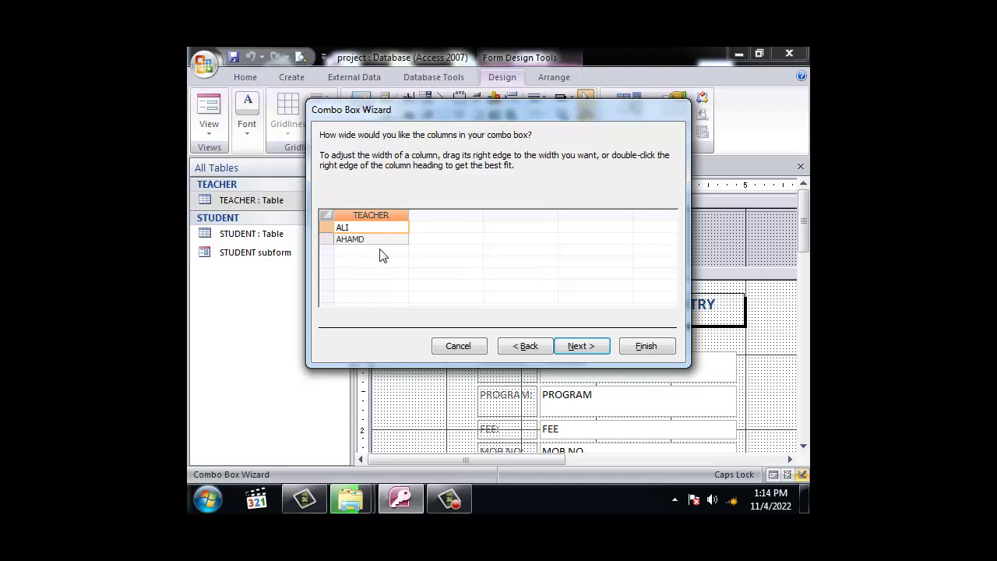
left_click(578, 347)
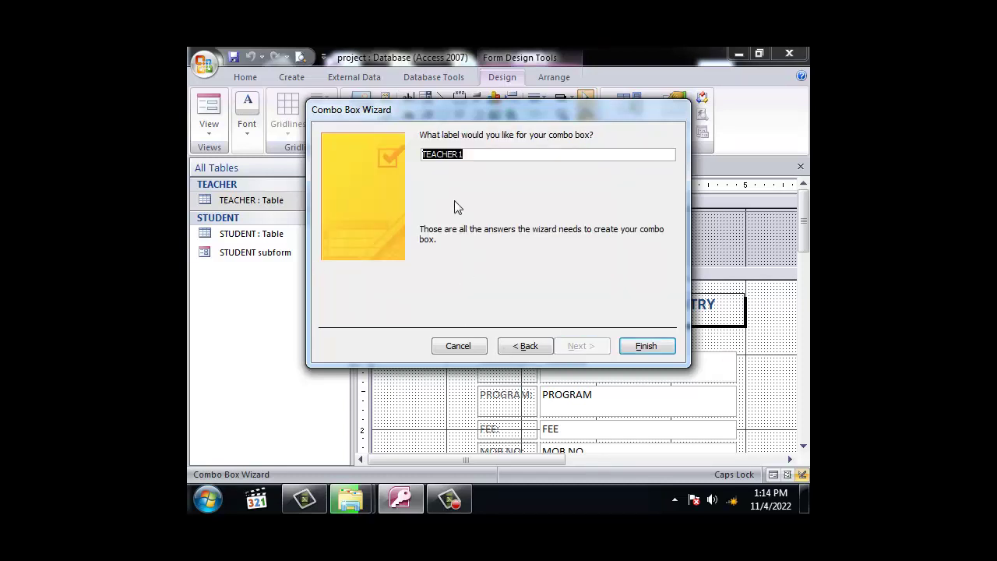
left_click(477, 156)
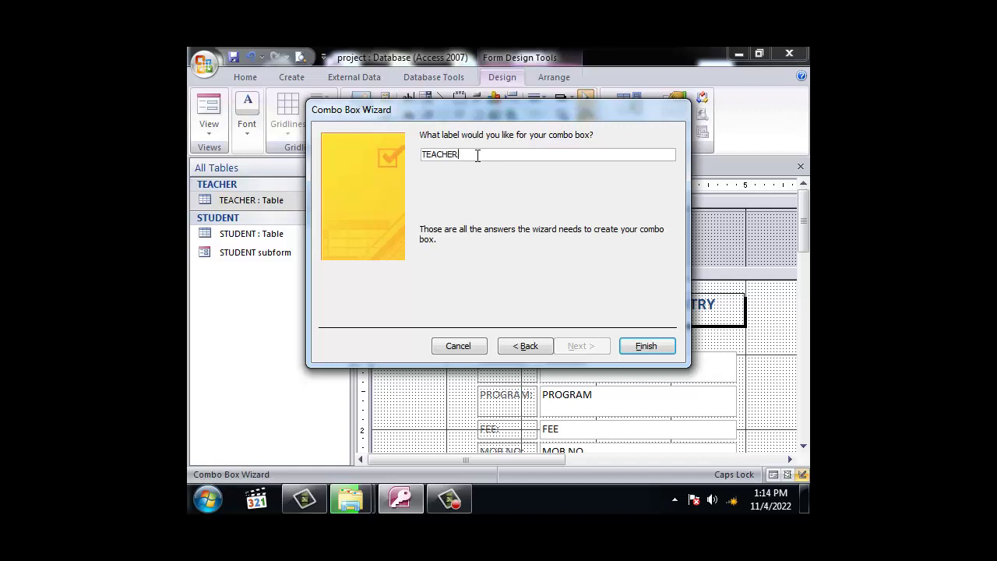
left_click(646, 346)
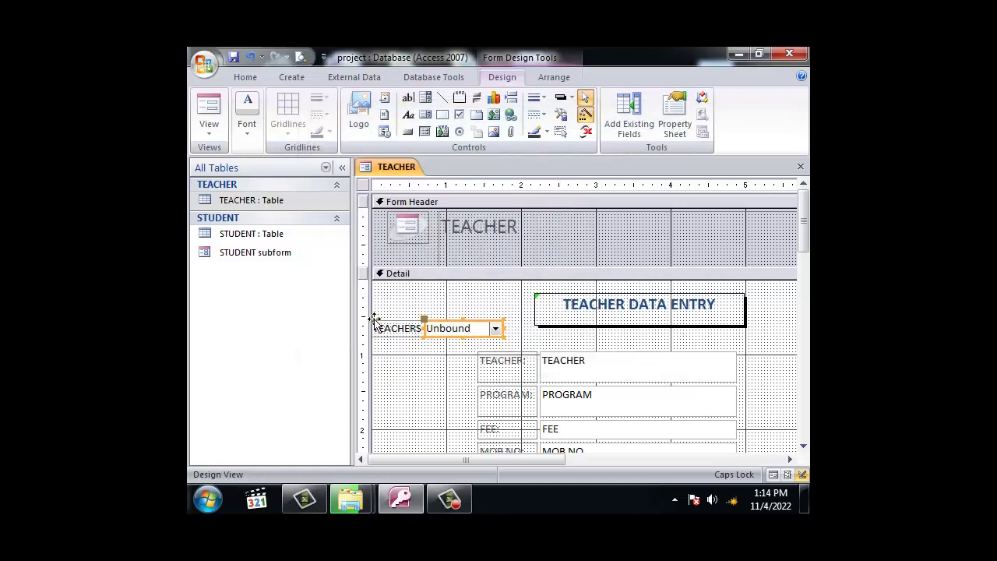
- Place the TEACHERS label directly above its combo box at matching width, and format it bold, centered and dark blue
left_click_drag(376, 321, 499, 309)
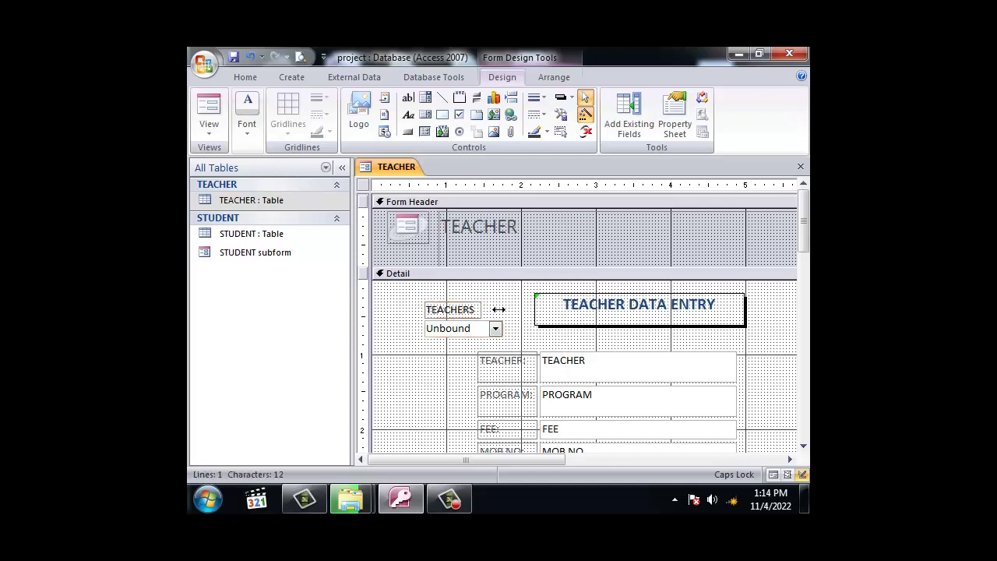
left_click(248, 126)
left_click(247, 194)
left_click(248, 126)
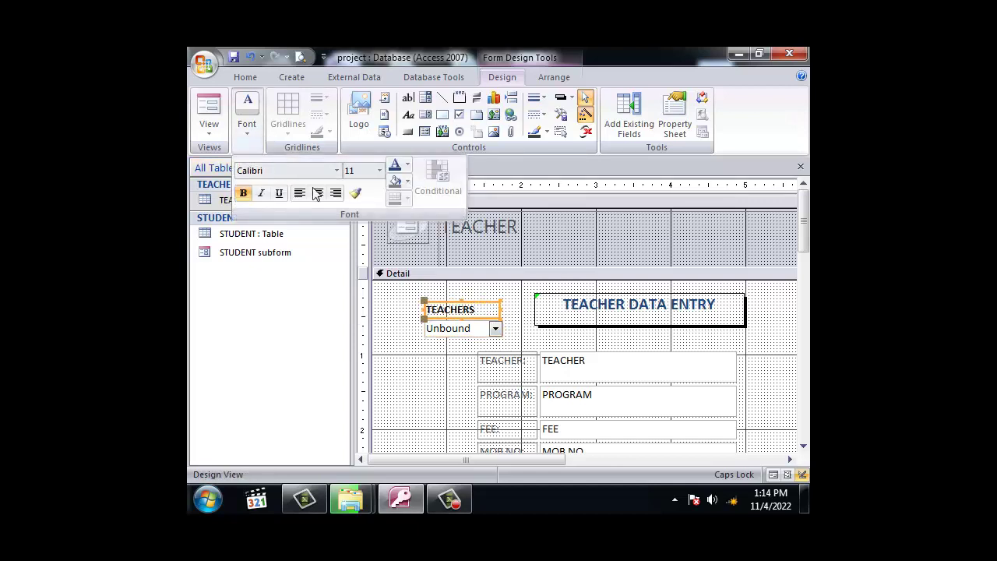
left_click(317, 193)
left_click(248, 126)
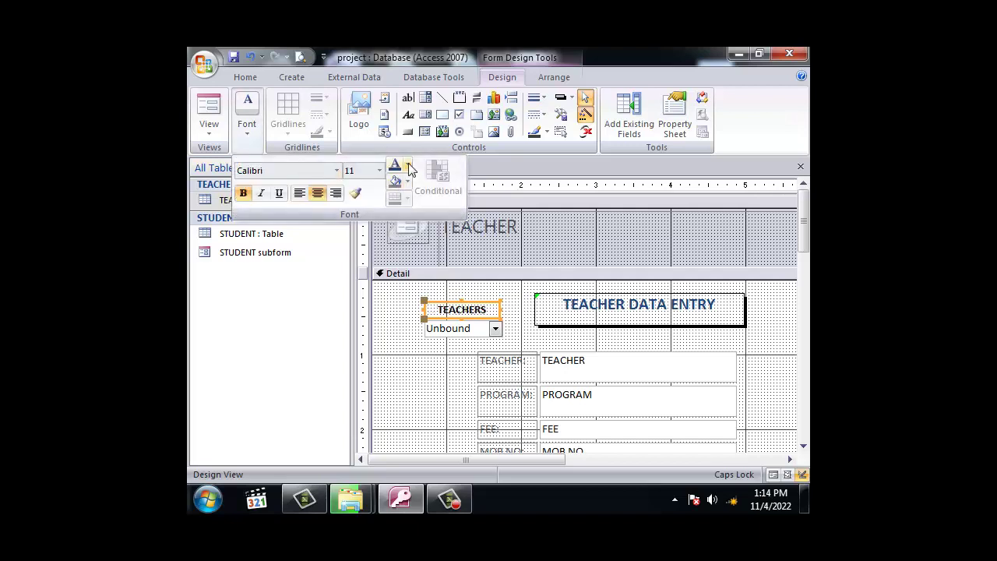
left_click(395, 165)
- Test the TEACHERS combo box in Form View by choosing each of the two teachers and checking their records
left_click(207, 109)
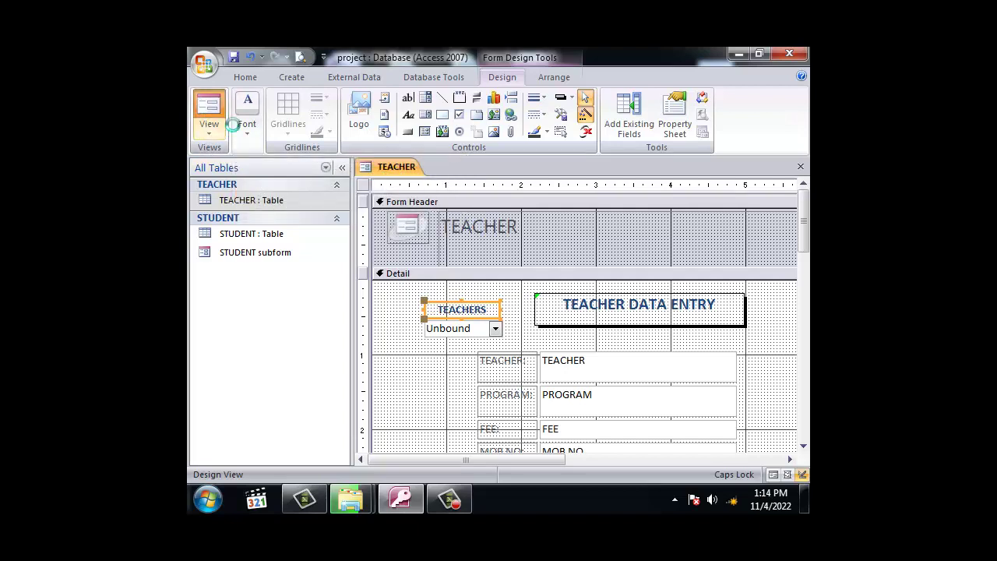
left_click(492, 283)
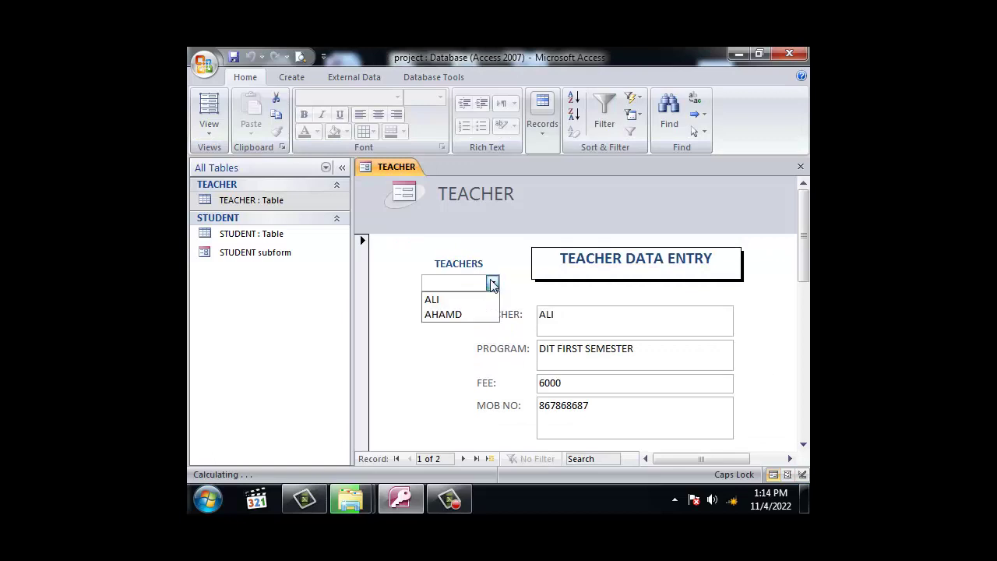
left_click(458, 314)
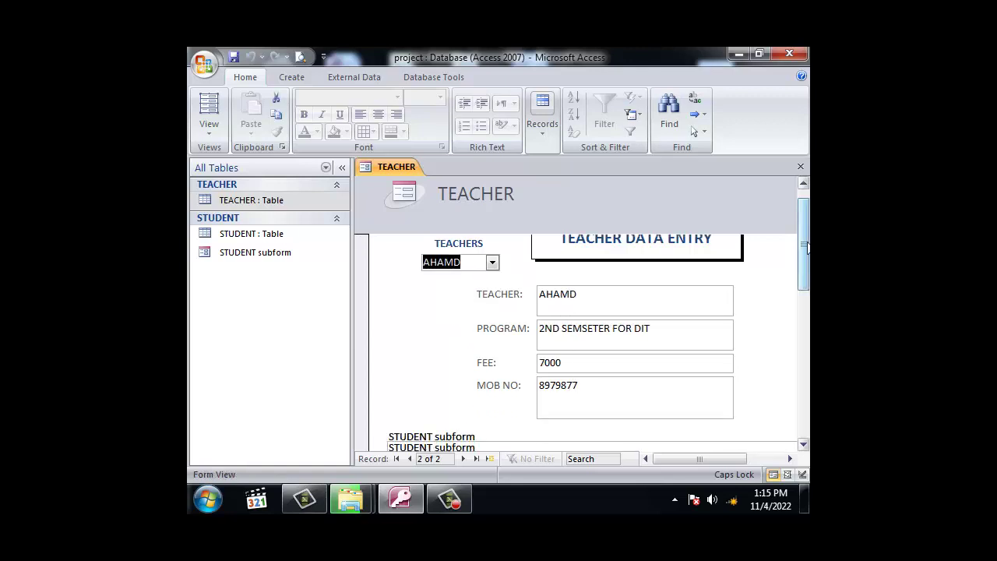
scroll(576, 343, "down", 3)
scroll(502, 285, "up", 3)
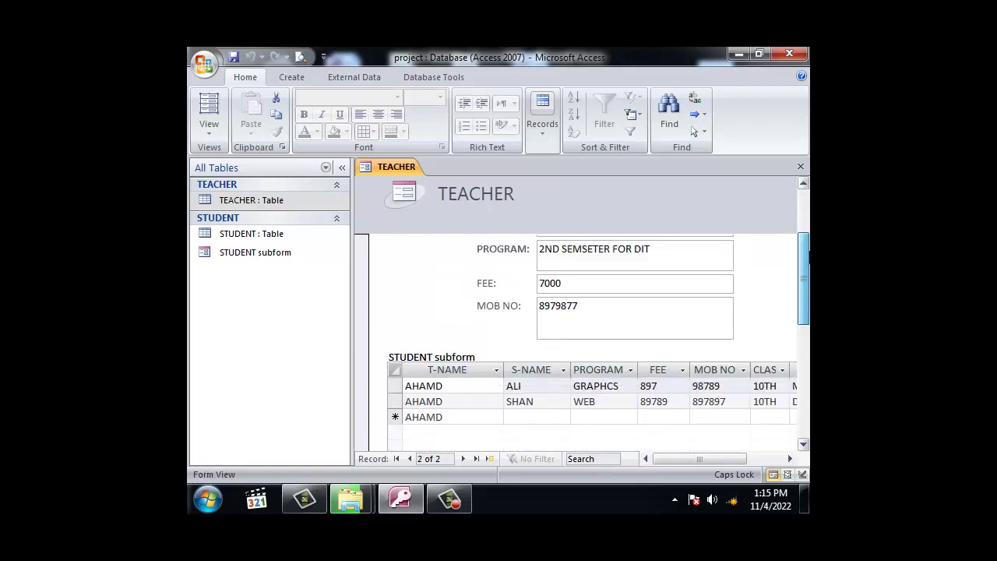
left_click(492, 283)
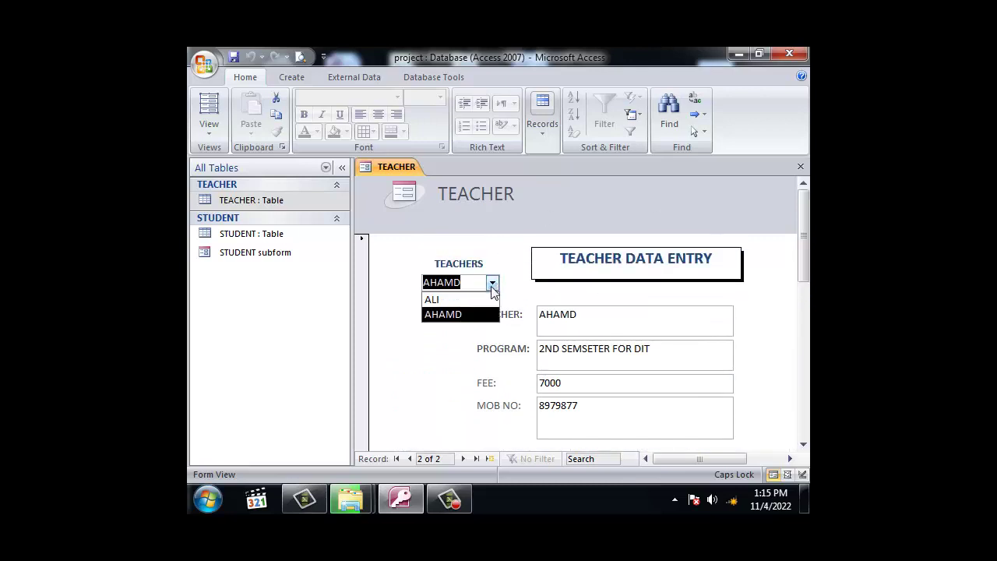
left_click(436, 299)
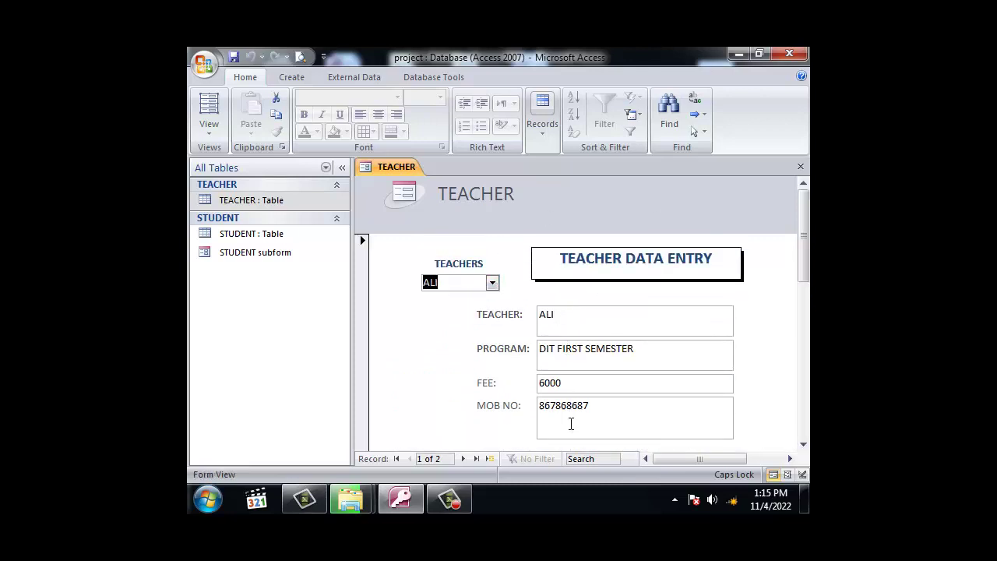
mouse_move(804, 240)
left_mouse_down()
mouse_move(806, 307)
mouse_move(804, 240)
left_mouse_up()
- Switch the TEACHER form to Design View and activate the command button control
left_click(208, 136)
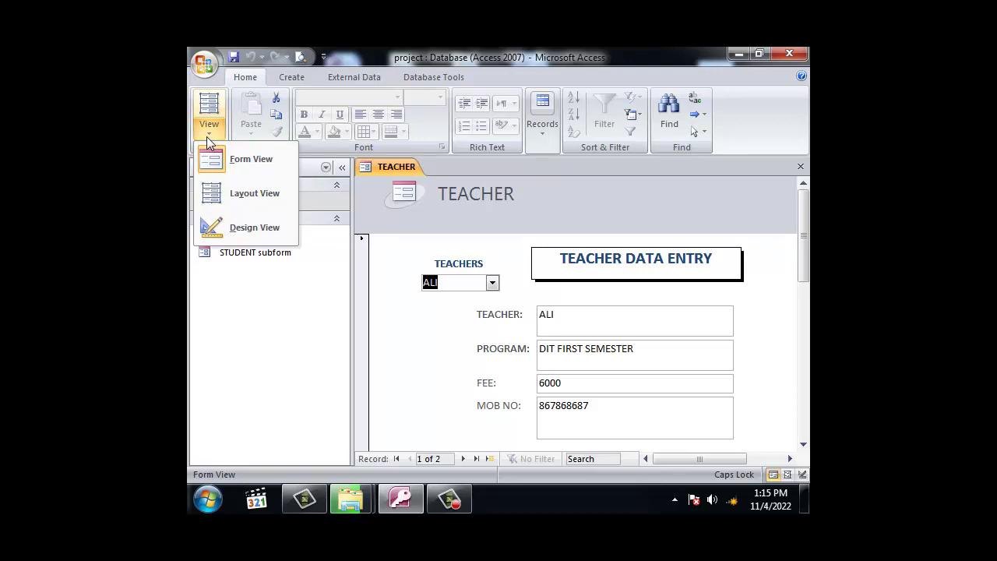
left_click(257, 226)
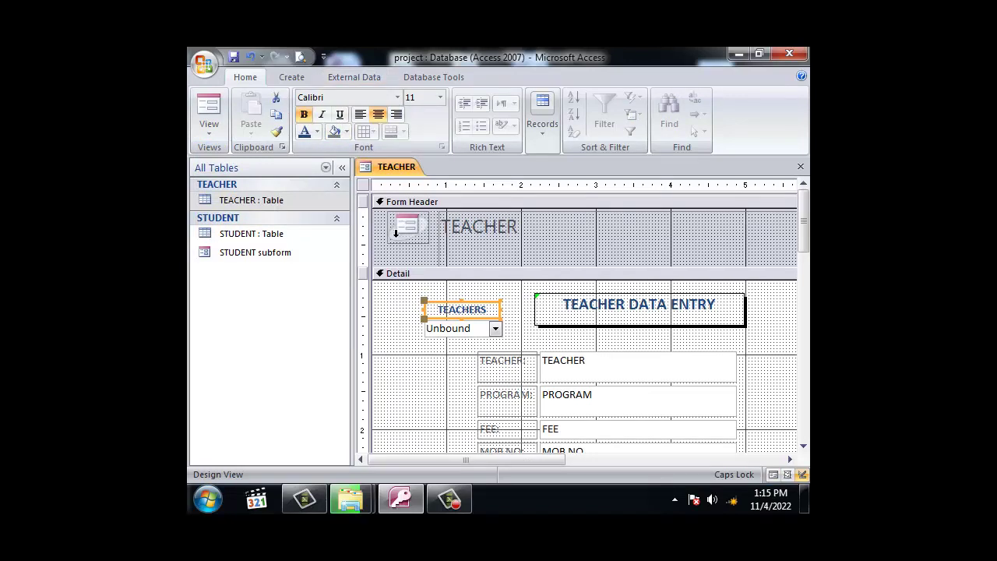
left_click(385, 165)
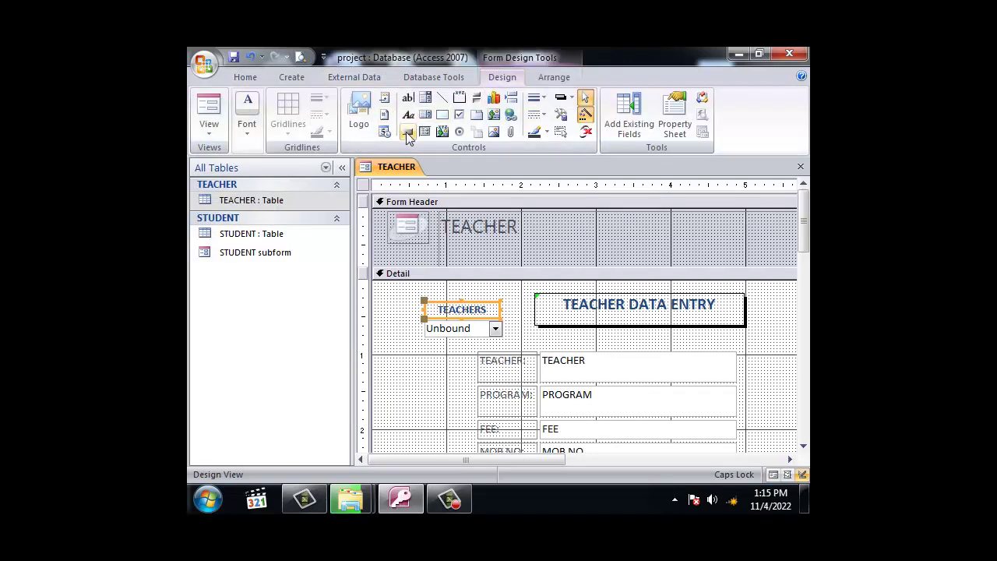
left_click(410, 133)
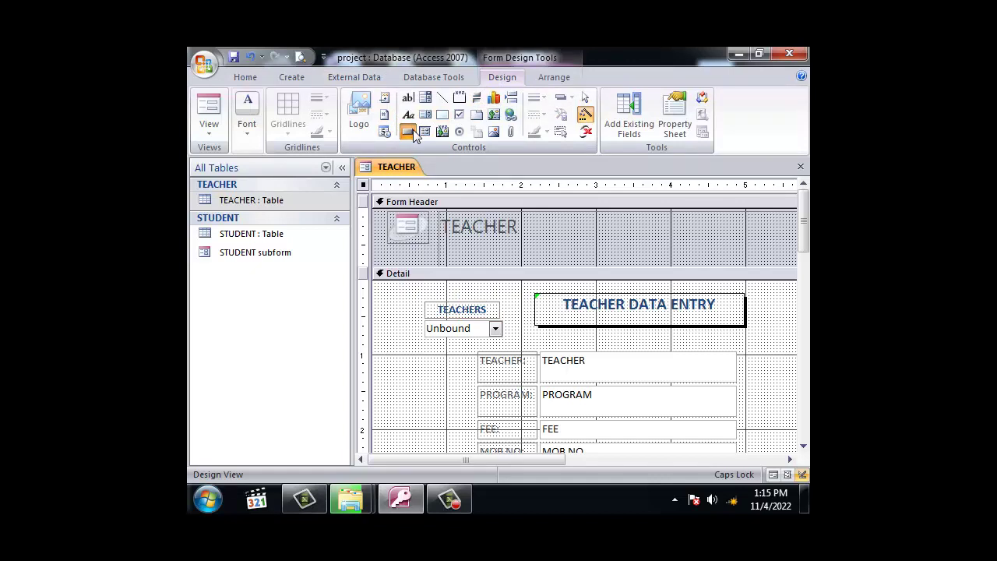
- Create a report from the STUDENT table, then close and save it as STUDENT REPORT 2022
left_click(254, 238)
left_click(293, 76)
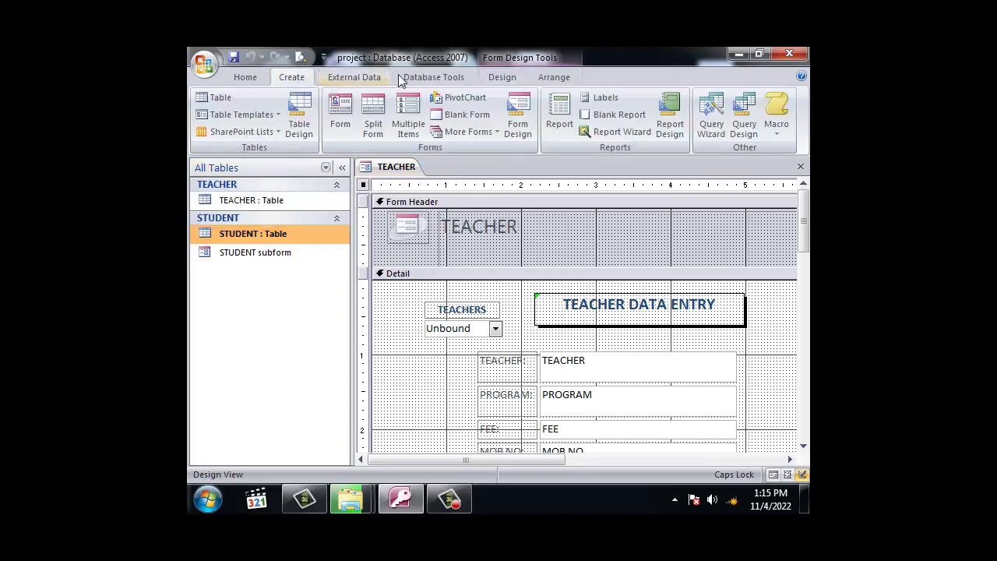
left_click(559, 112)
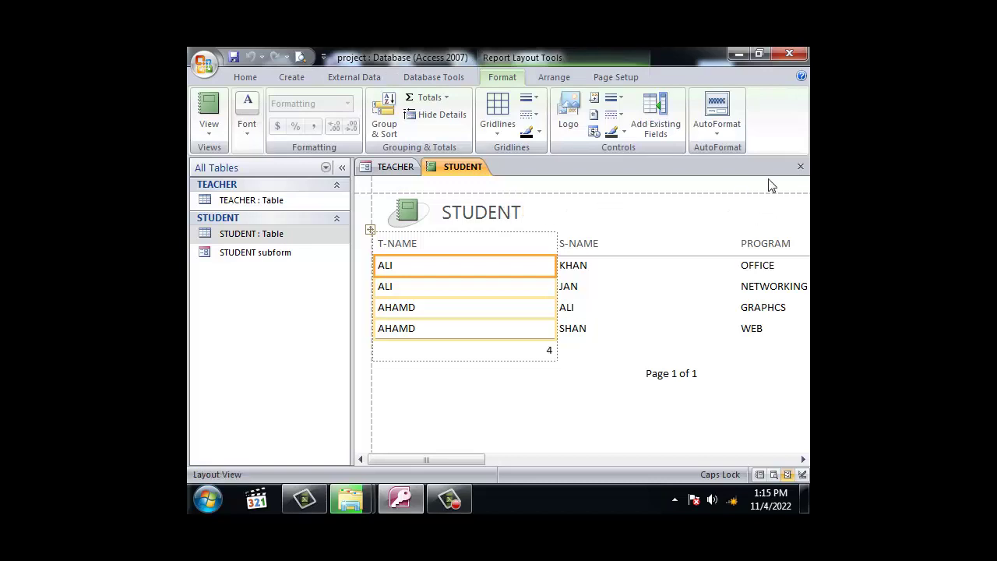
key("ctrl+w")
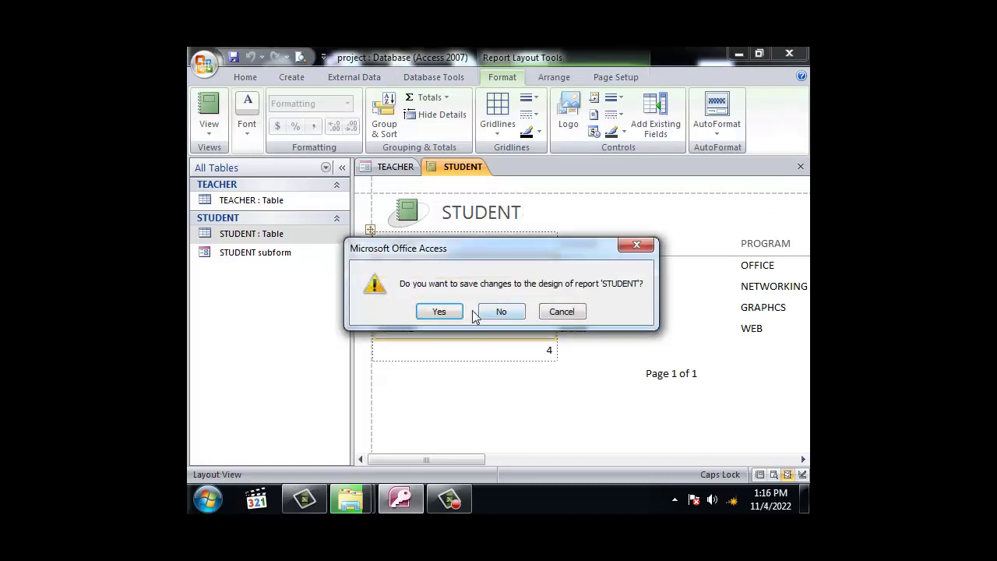
left_click(443, 309)
type("STUDENT REPORT 2022")
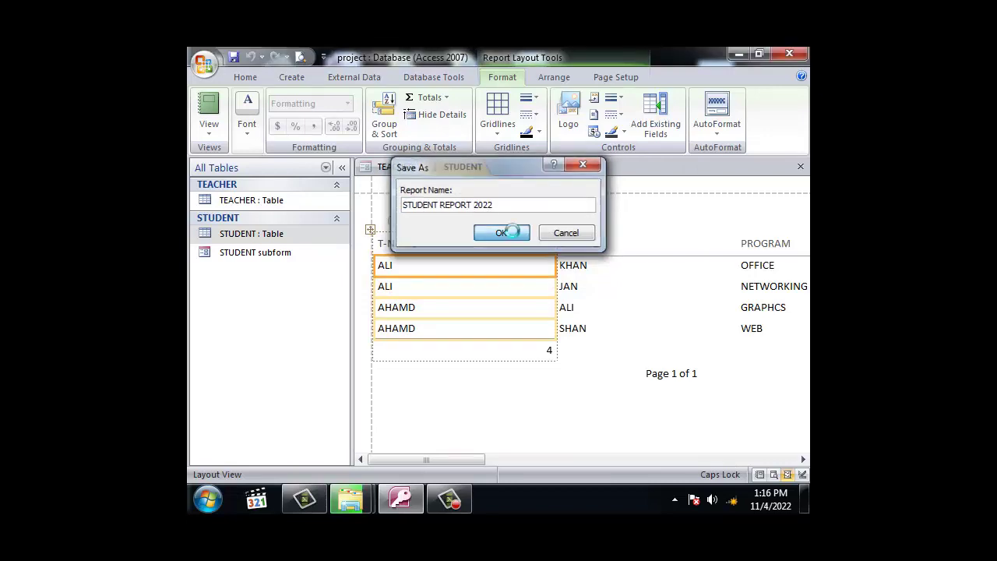
left_click(500, 233)
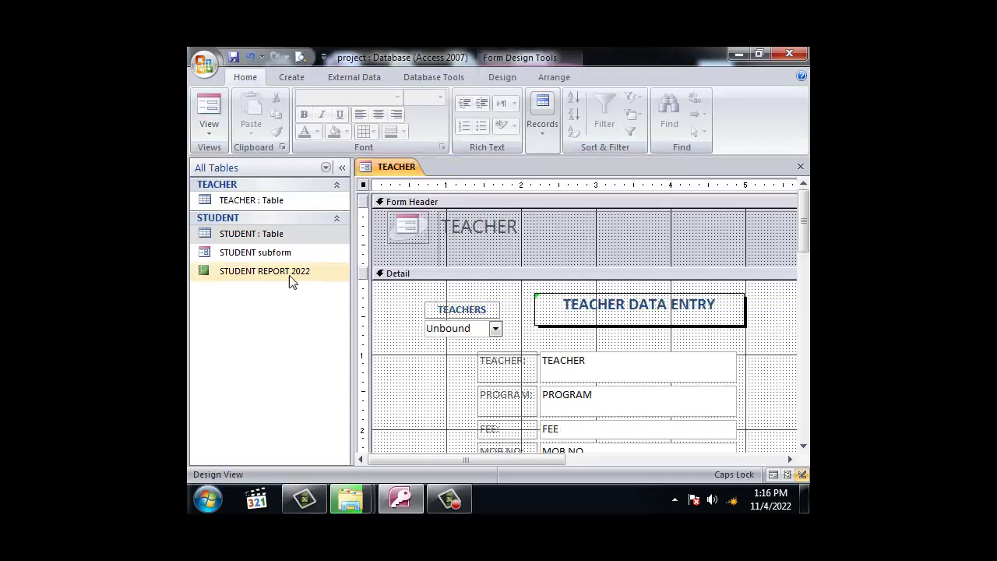
- Create a report from the TEACHER table, then close and save it as TEACHER REPROT
left_click(251, 201)
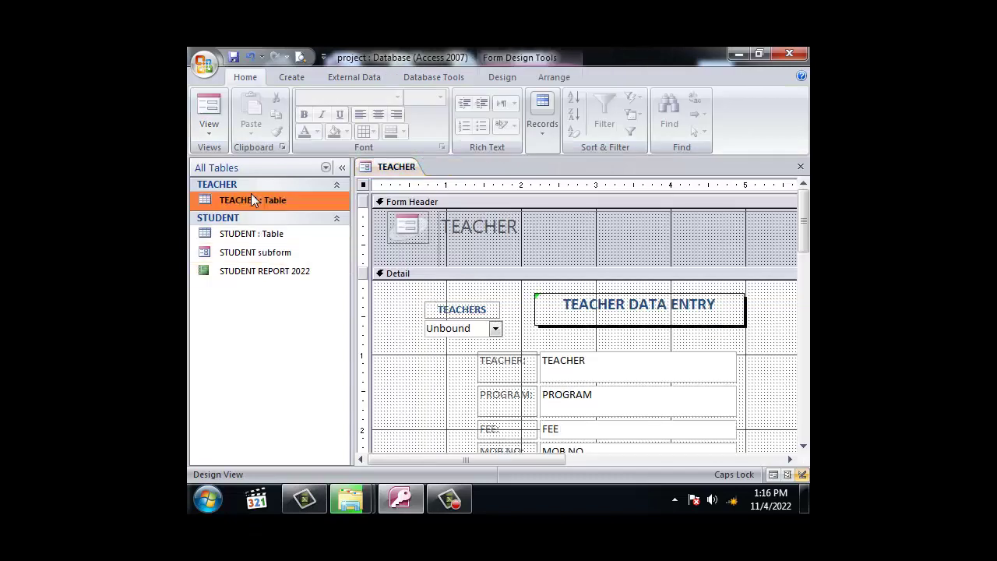
left_click(291, 80)
left_click(559, 113)
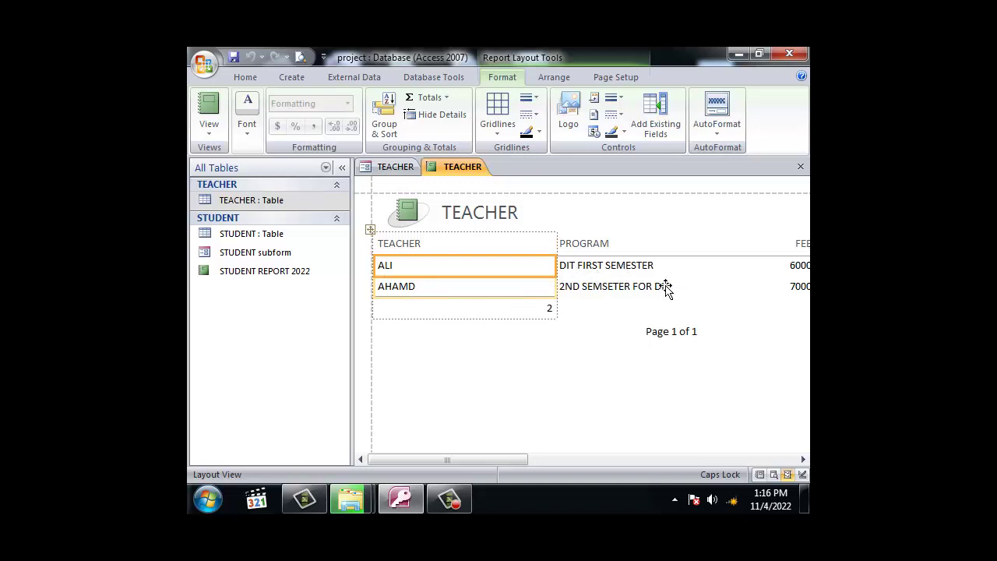
left_click(800, 166)
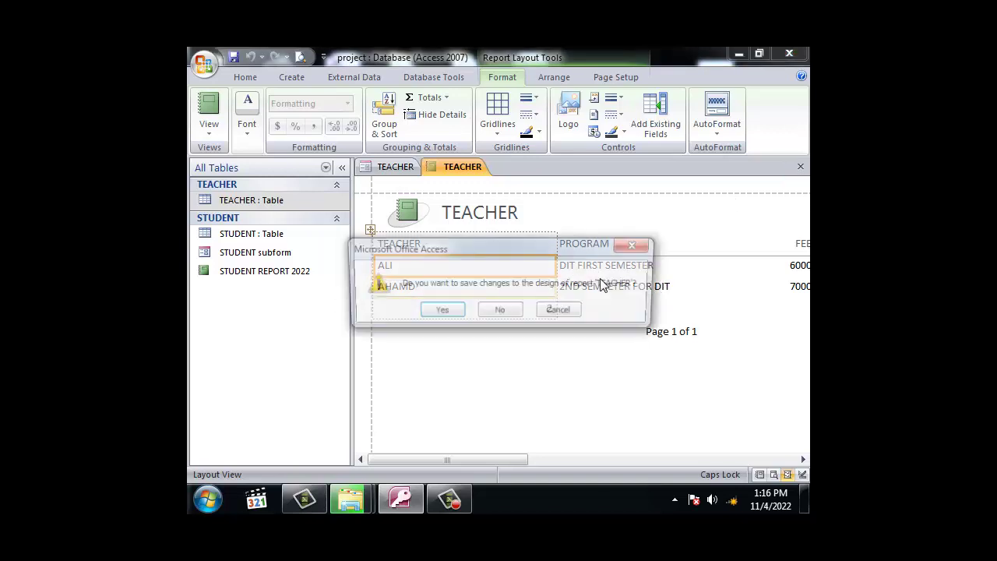
left_click(441, 311)
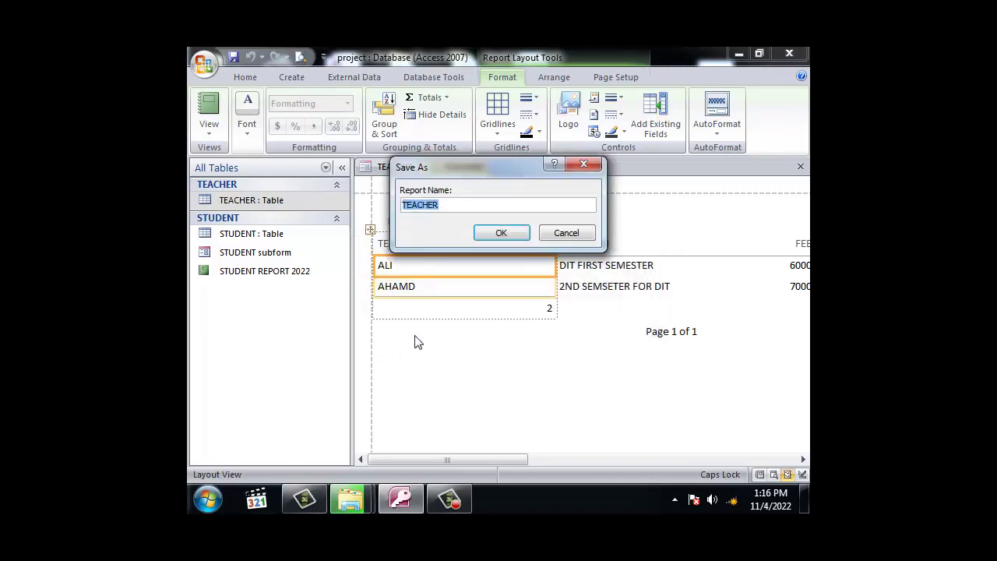
key("Return")
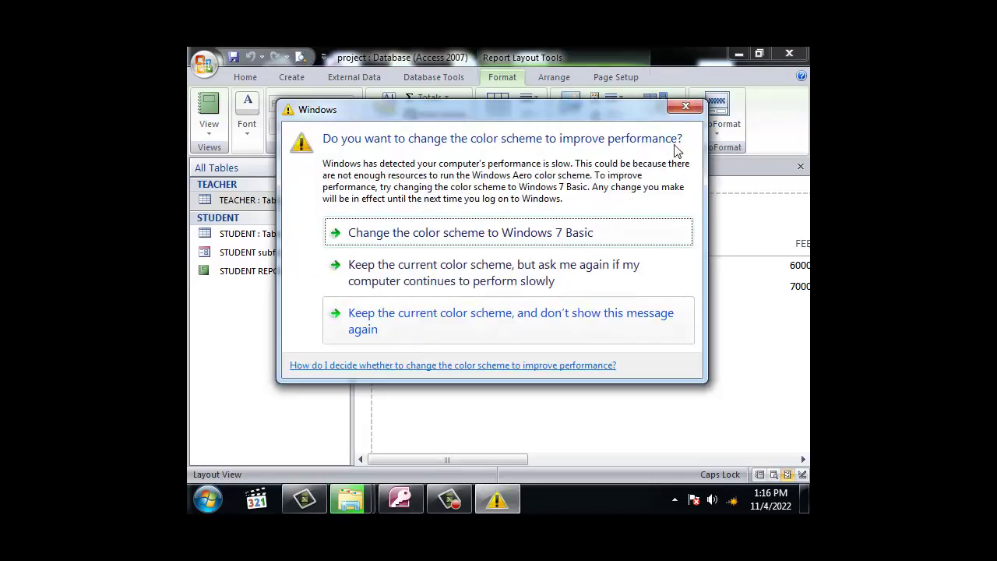
left_click(467, 237)
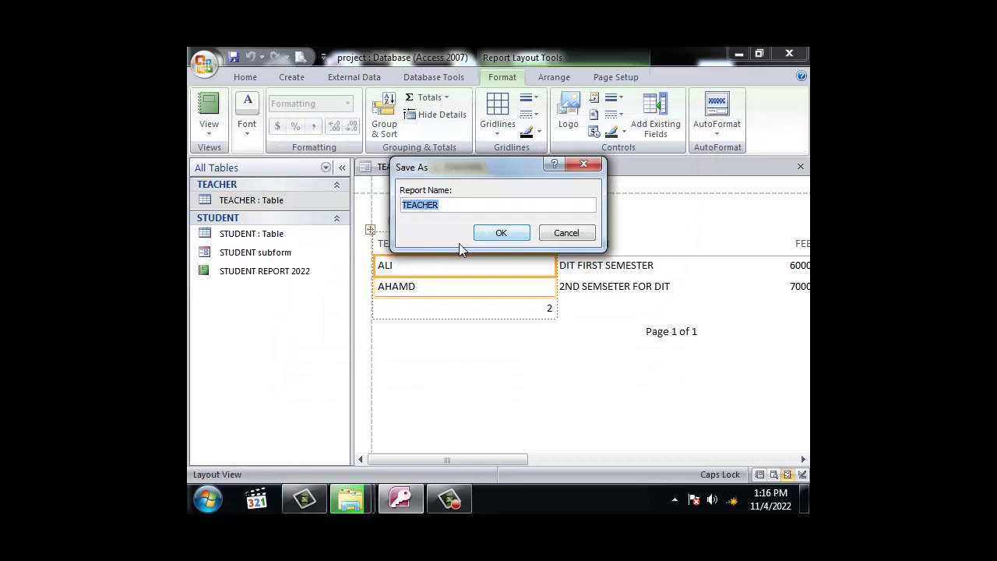
left_click(496, 206)
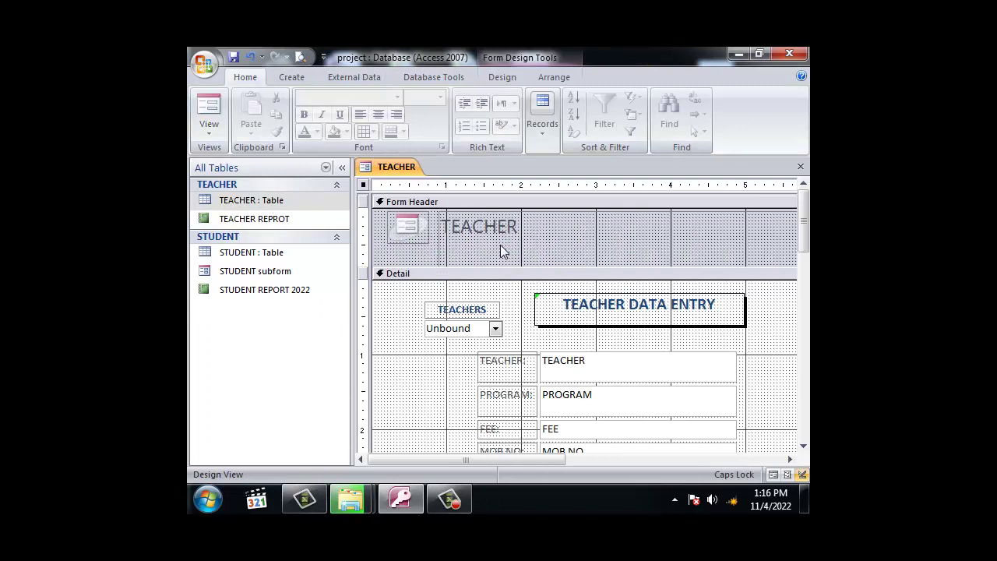
- Place a command button below the TEACHERS combo box and set it to preview STUDENT REPORT 2022
left_click(295, 79)
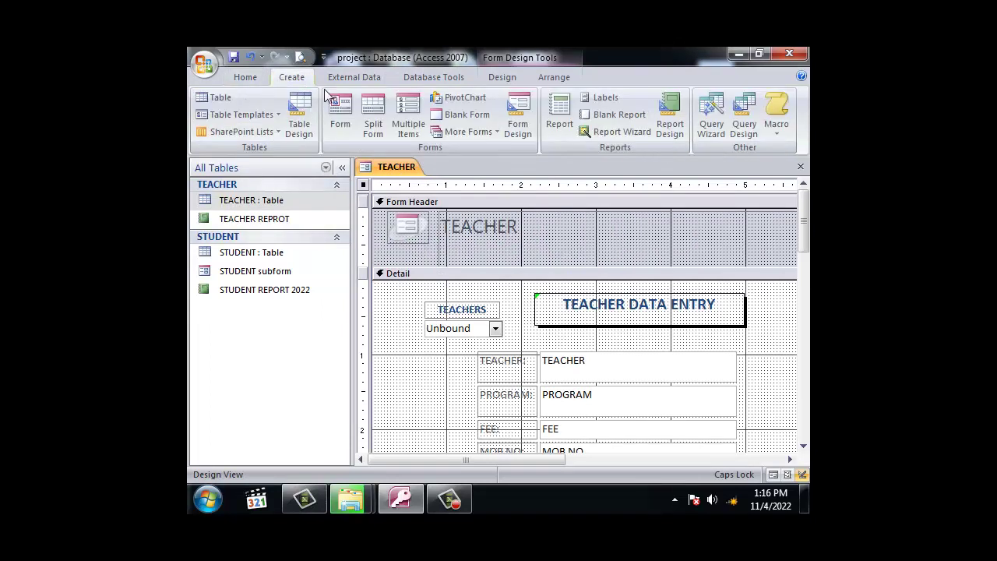
left_click(499, 77)
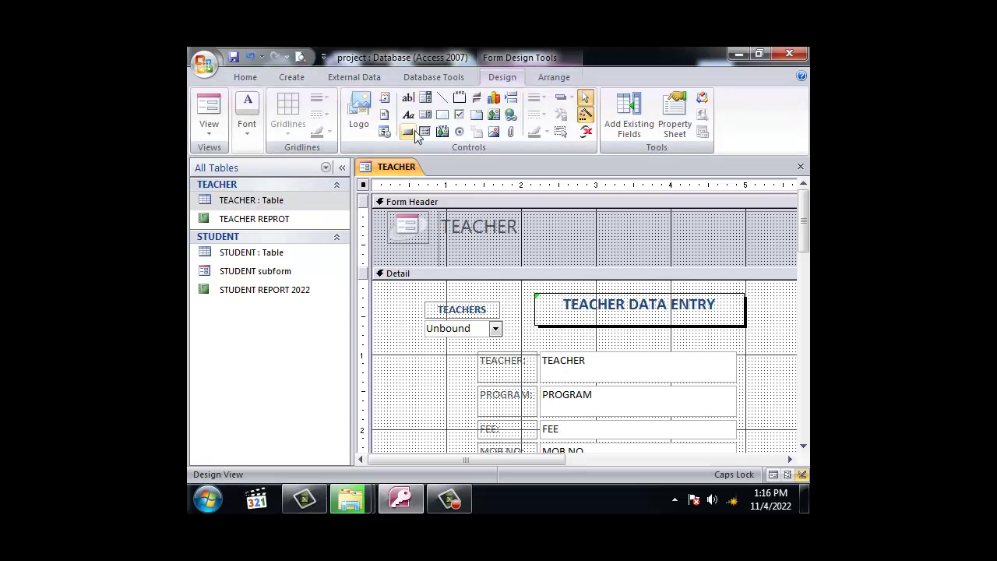
left_click(430, 380)
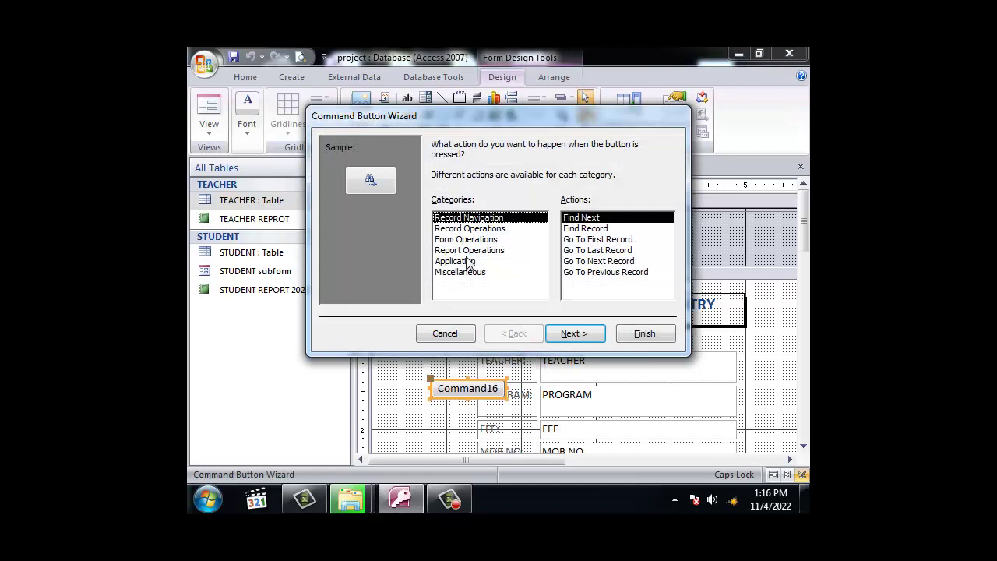
left_click(458, 253)
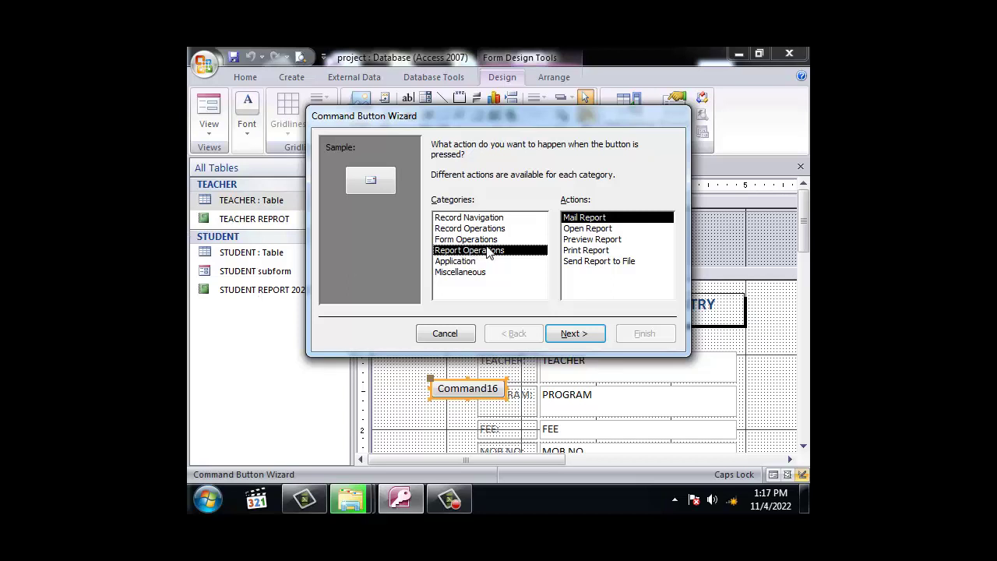
left_click(588, 251)
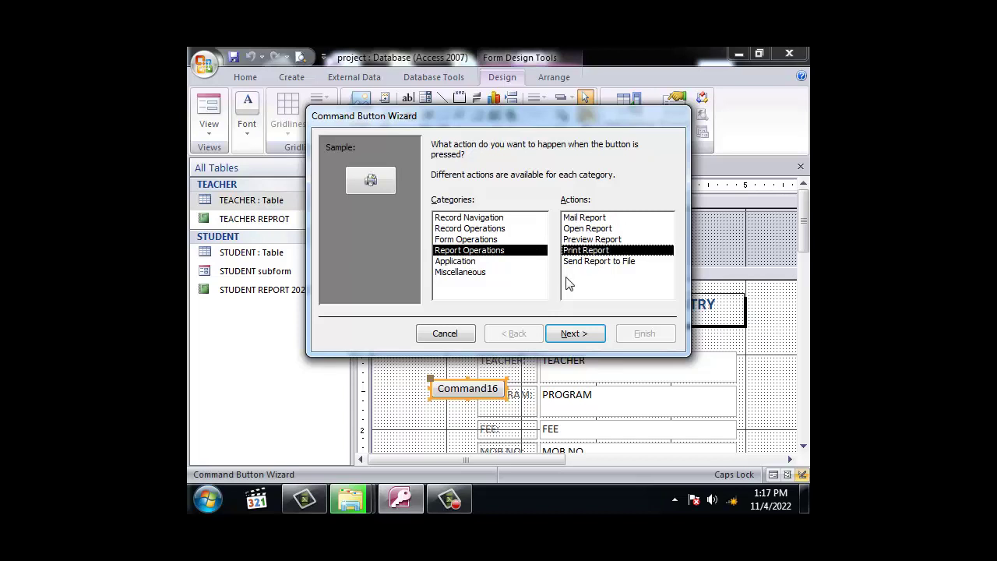
left_click(597, 239)
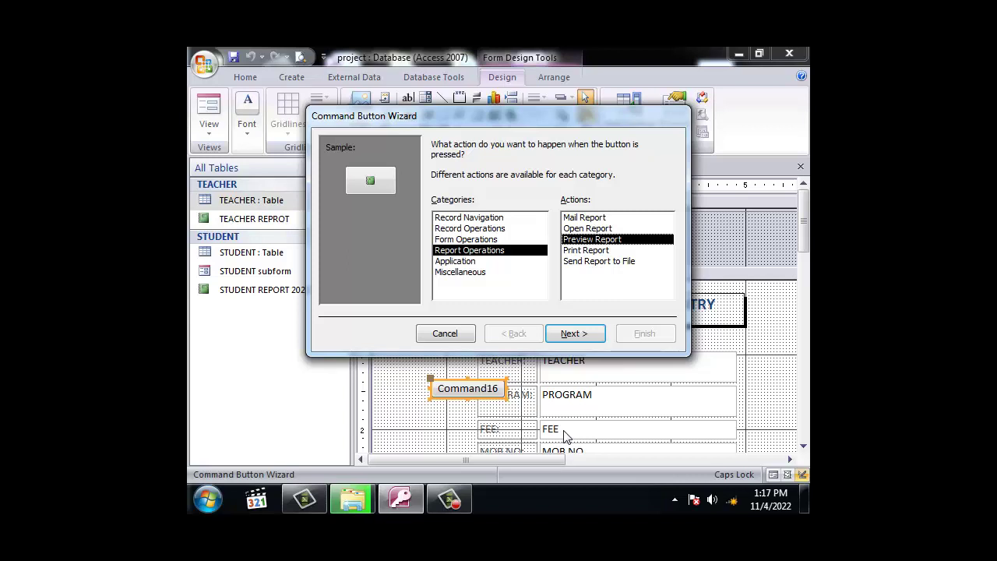
left_click(575, 333)
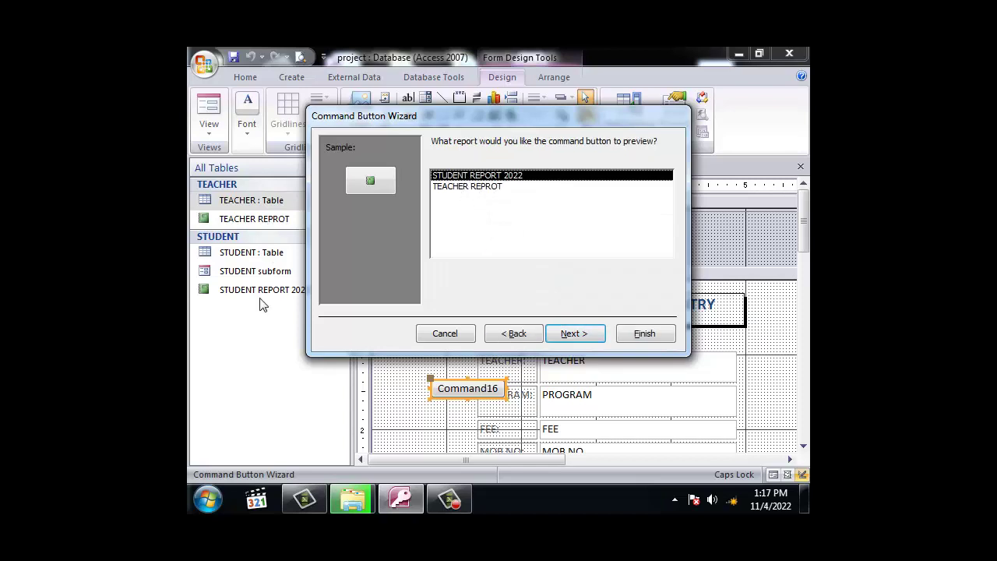
left_click(580, 337)
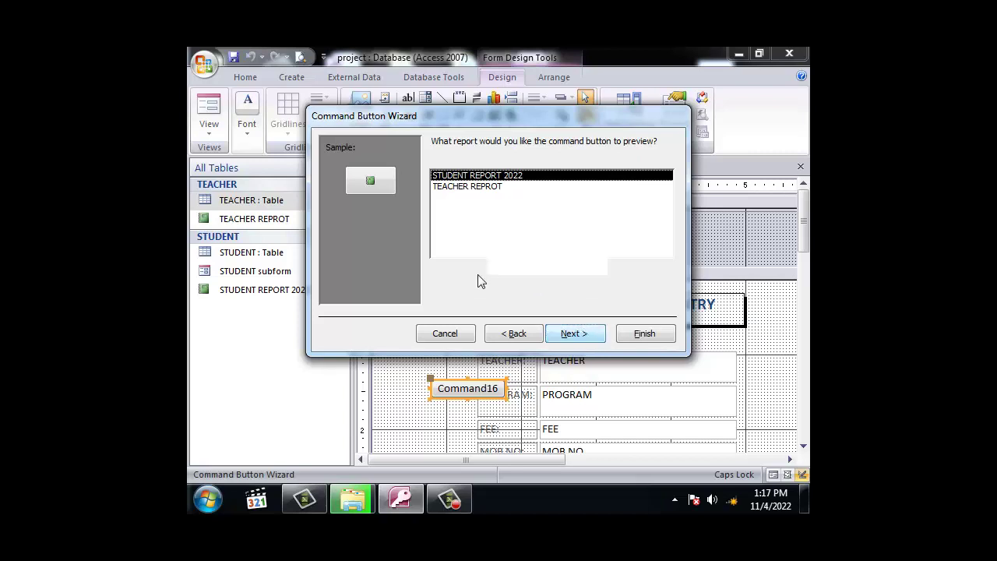
- Label the student report button with the text Preview Report, keep its default name, and move it beside the TEACHER label
left_click(556, 206)
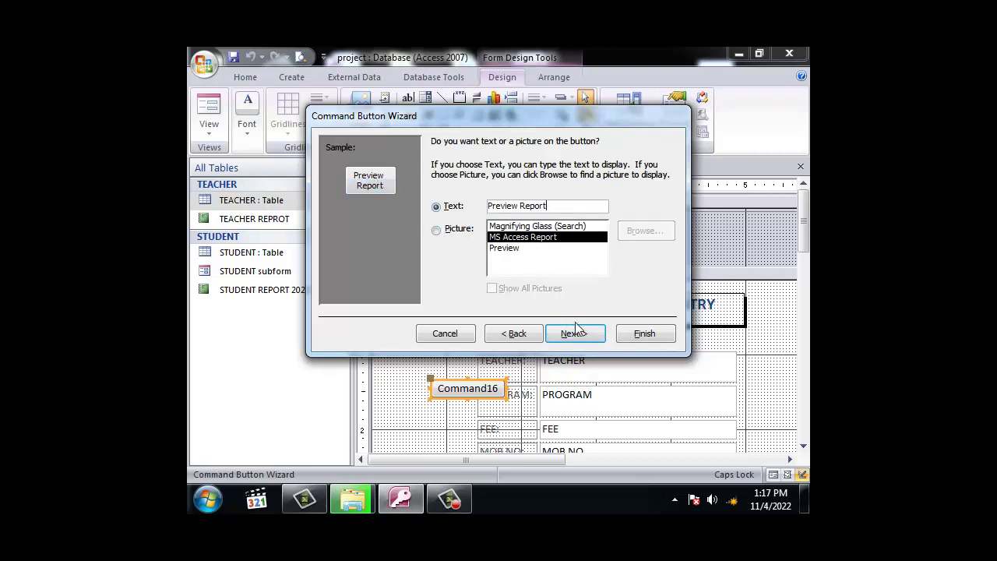
left_click(574, 333)
left_click(633, 335)
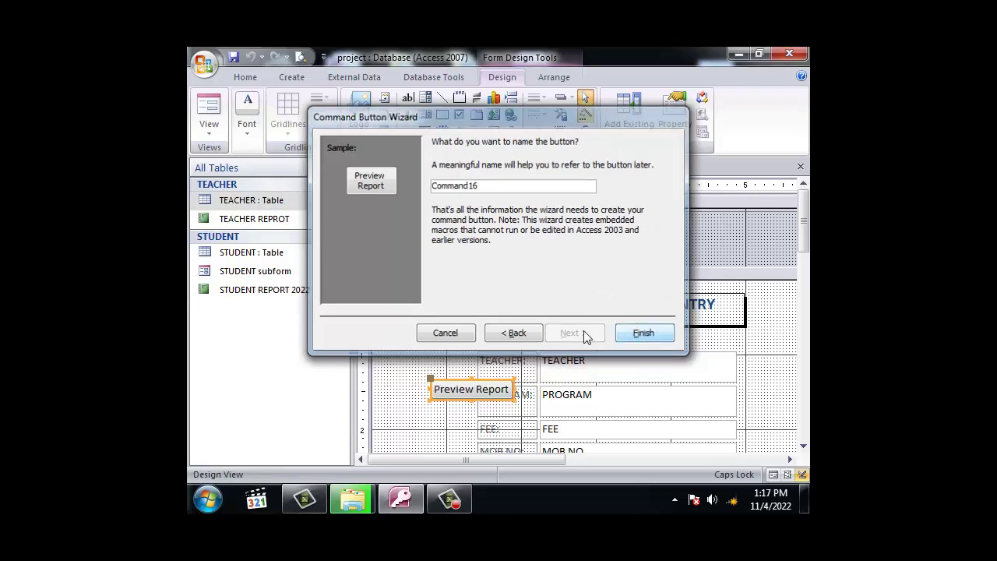
left_click_drag(483, 379, 434, 366)
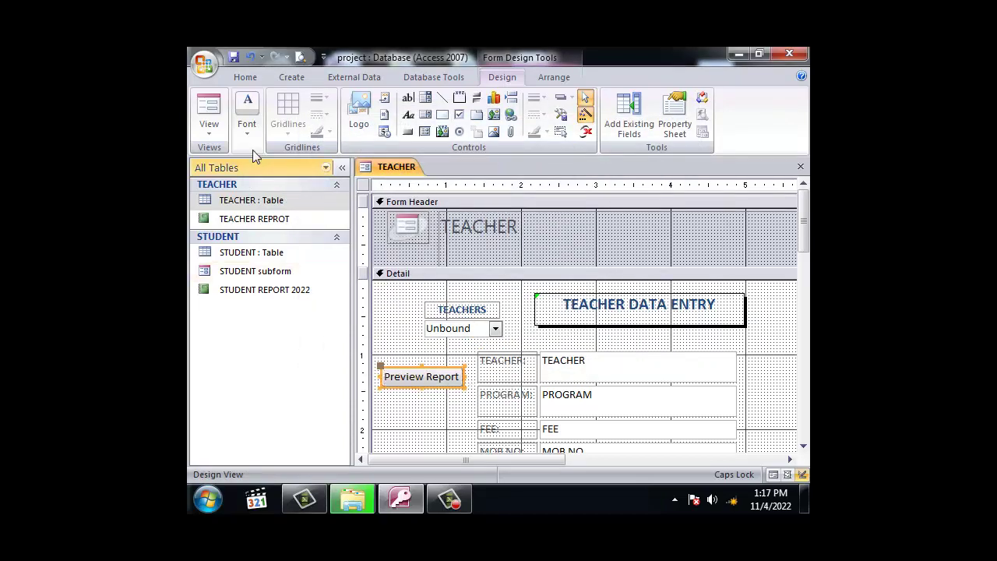
- Place a second command button below the Preview Report button and set it to preview TEACHER REPROT
left_click(407, 131)
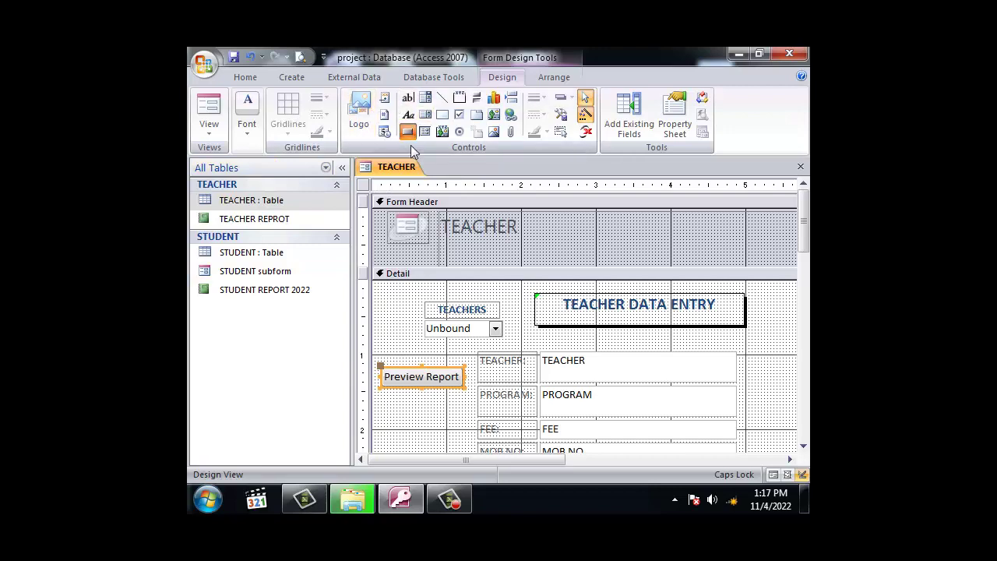
left_click(387, 402)
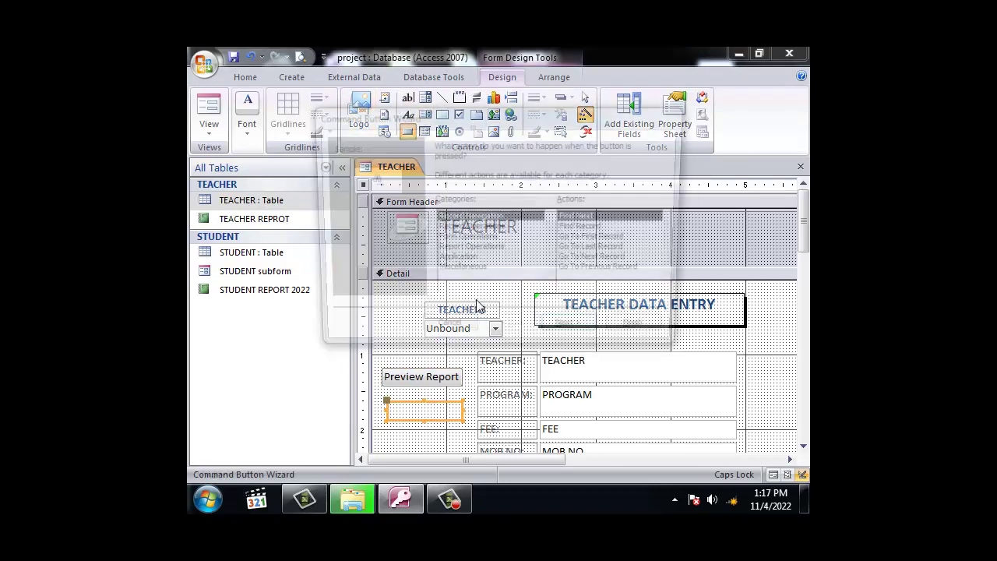
left_click(468, 250)
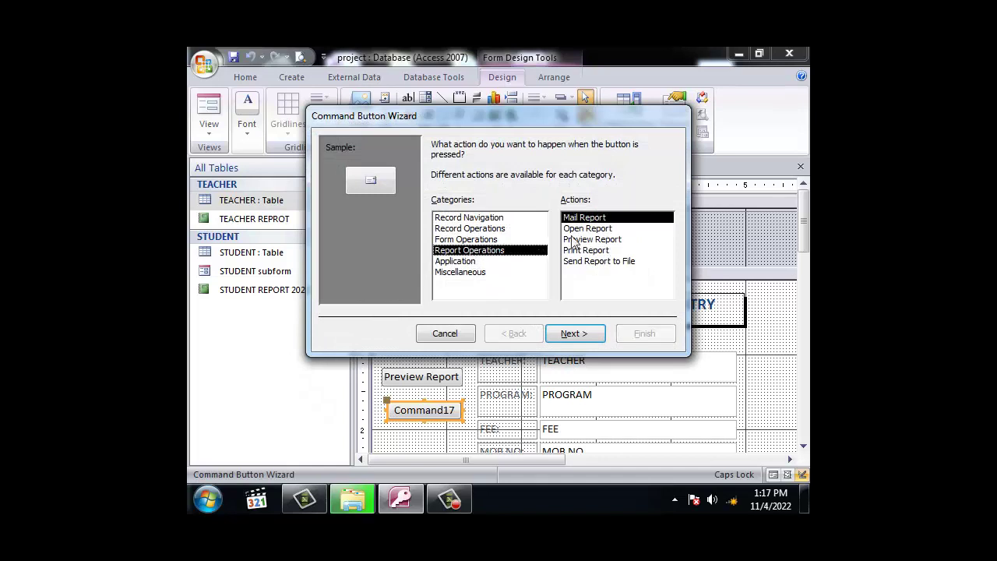
left_click(592, 239)
left_click(574, 335)
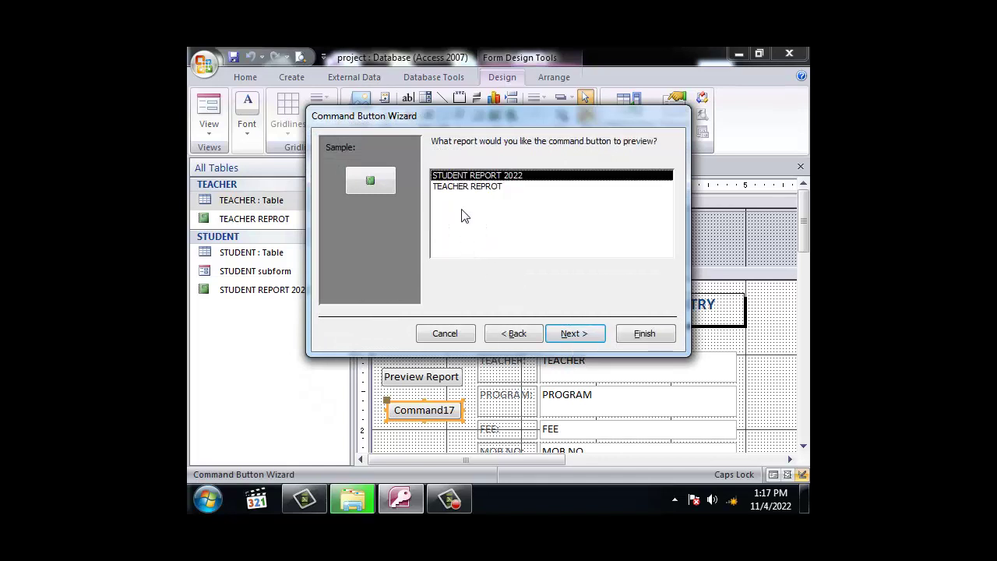
left_click(478, 190)
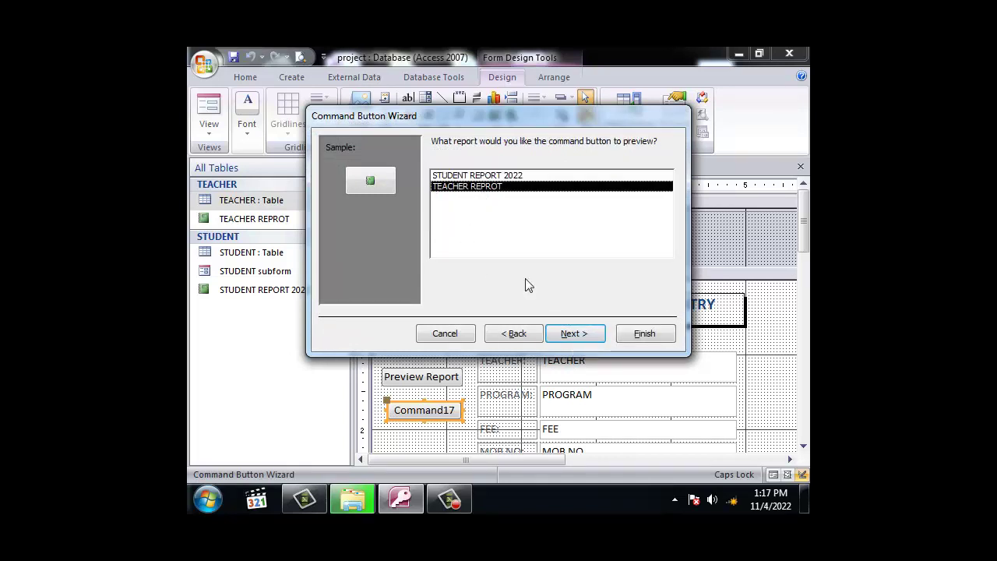
left_click(573, 334)
- Give the teacher report button the text Preview Report and finish it with its default name
left_click(554, 207)
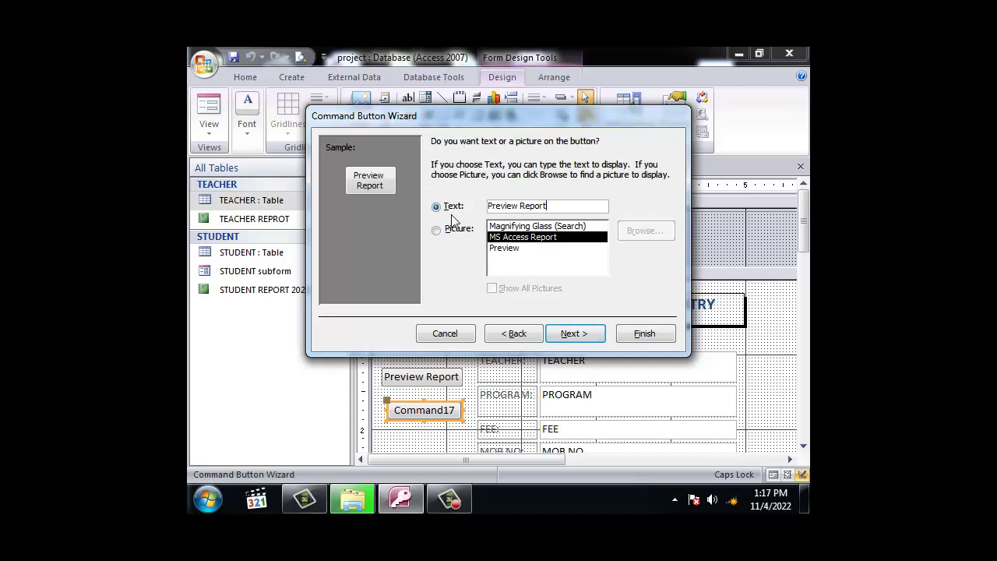
left_click(574, 334)
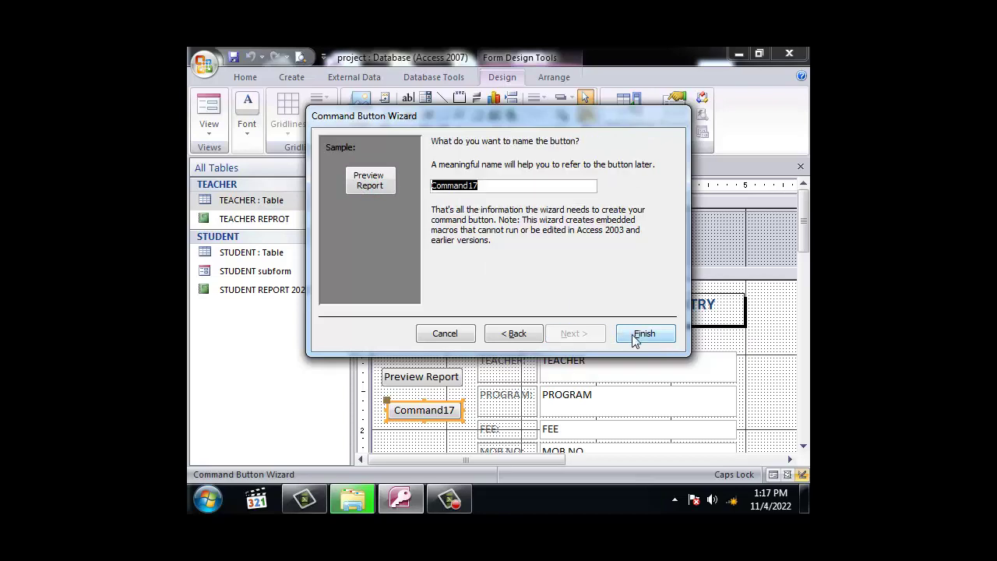
left_click(646, 333)
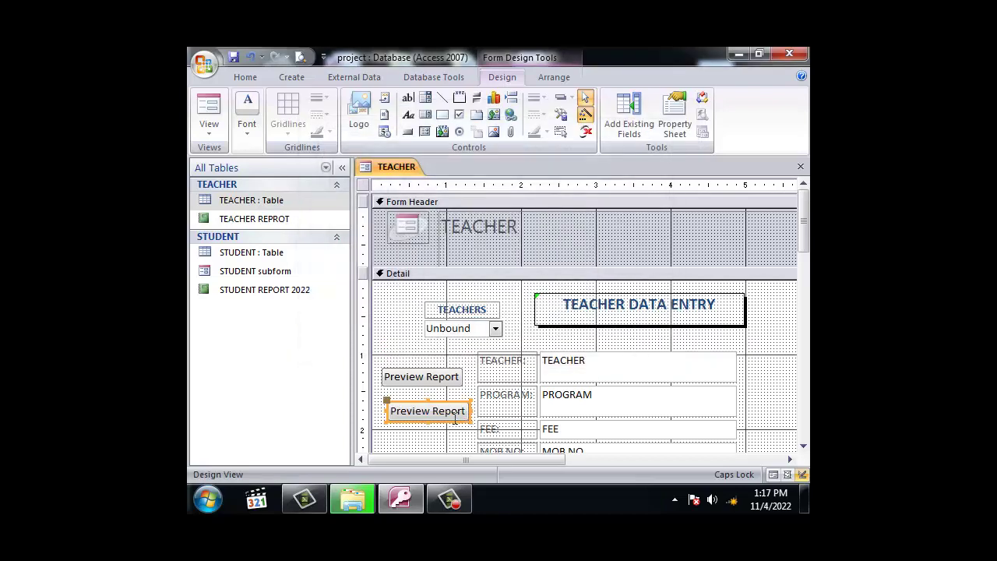
- Move the second Preview Report button slightly down and align it with the first Preview Report button, leaving a gap between them
left_click(433, 438)
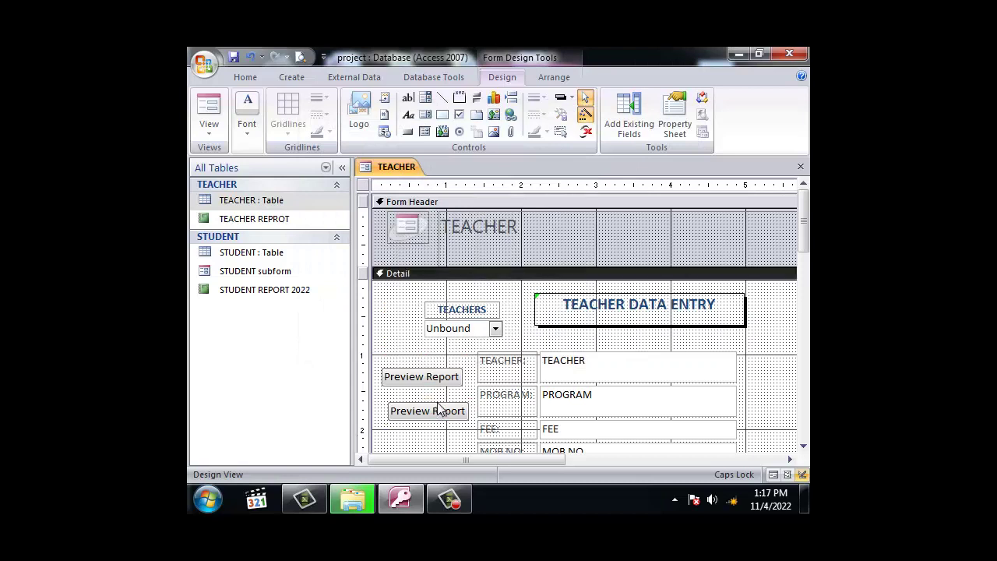
left_click(438, 407)
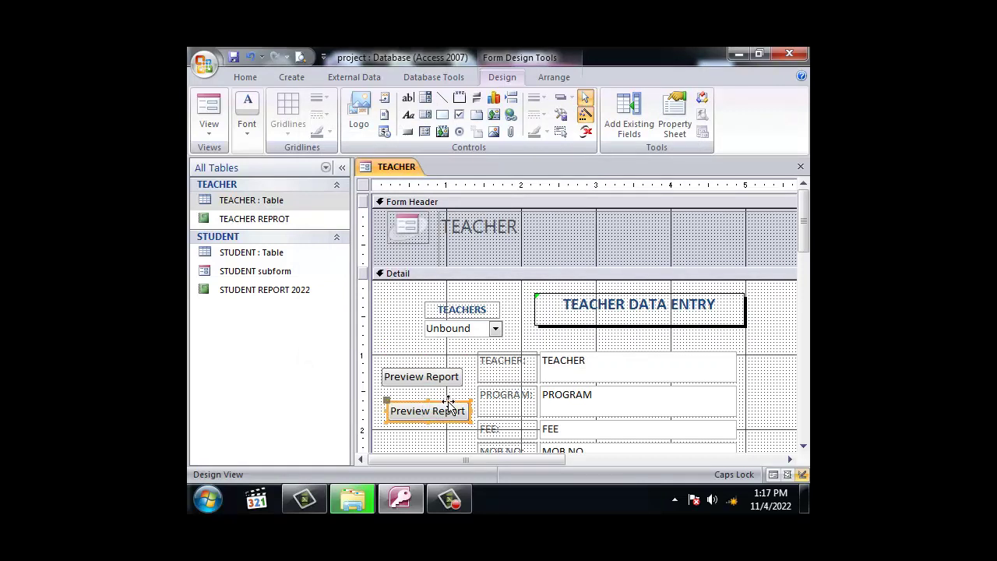
left_click_drag(442, 406, 436, 414)
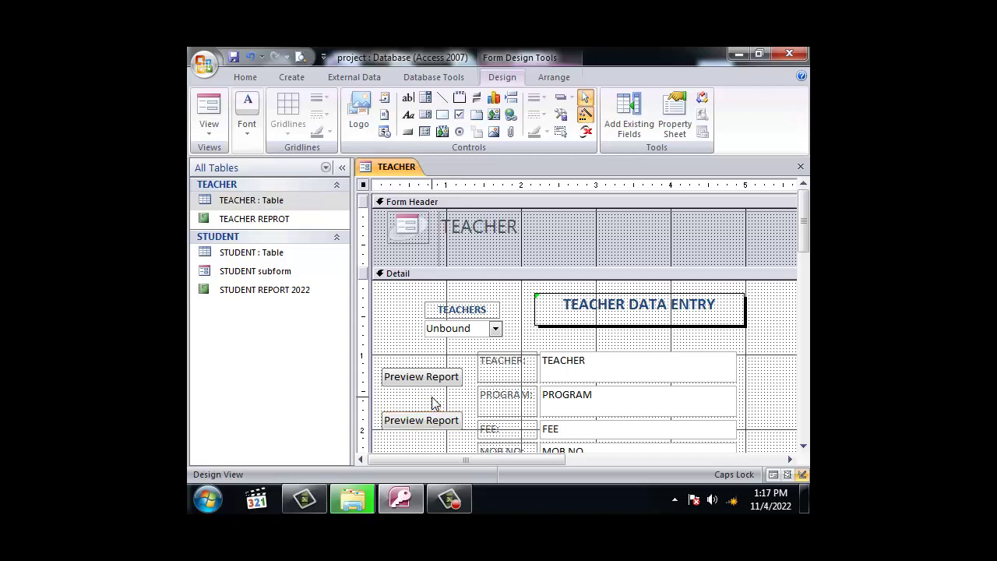
left_click(436, 403)
- Add a label reading TEACHER REPORT between the two Preview Report buttons and nudge it into line above the lower button
left_click(408, 115)
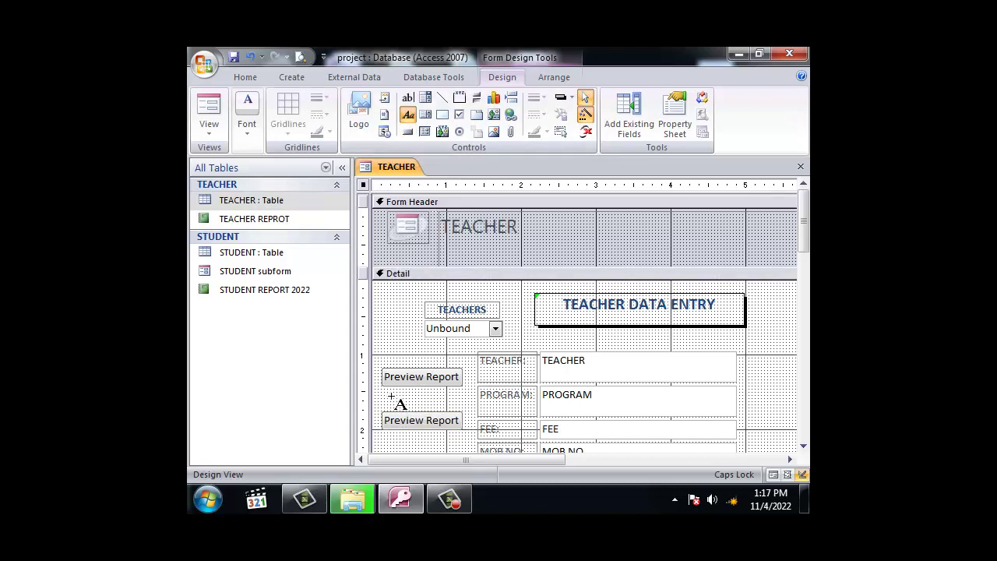
mouse_move(388, 395)
left_mouse_down()
mouse_move(465, 416)
mouse_move(459, 402)
left_mouse_up()
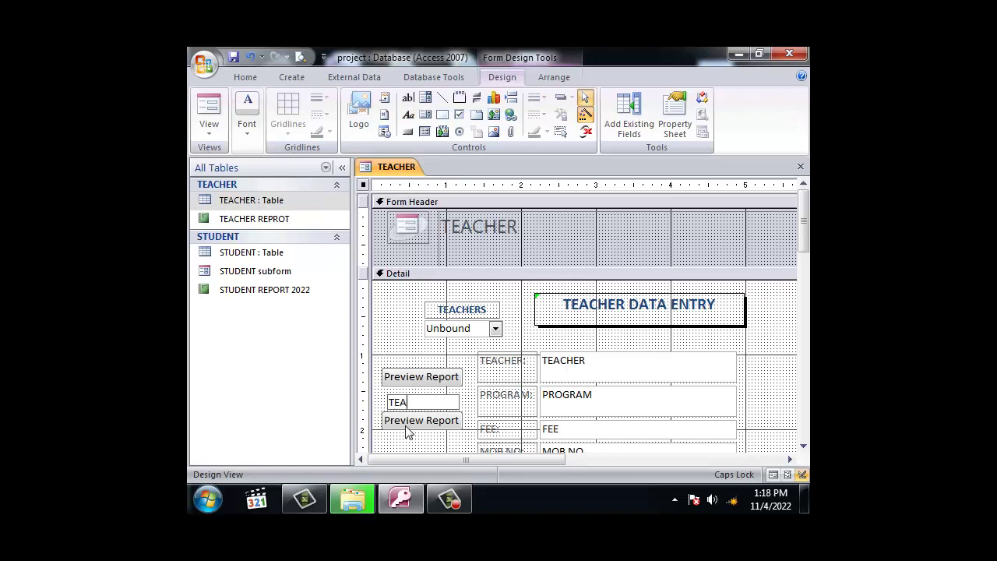
type("TEACHER REPORT")
left_click(498, 430)
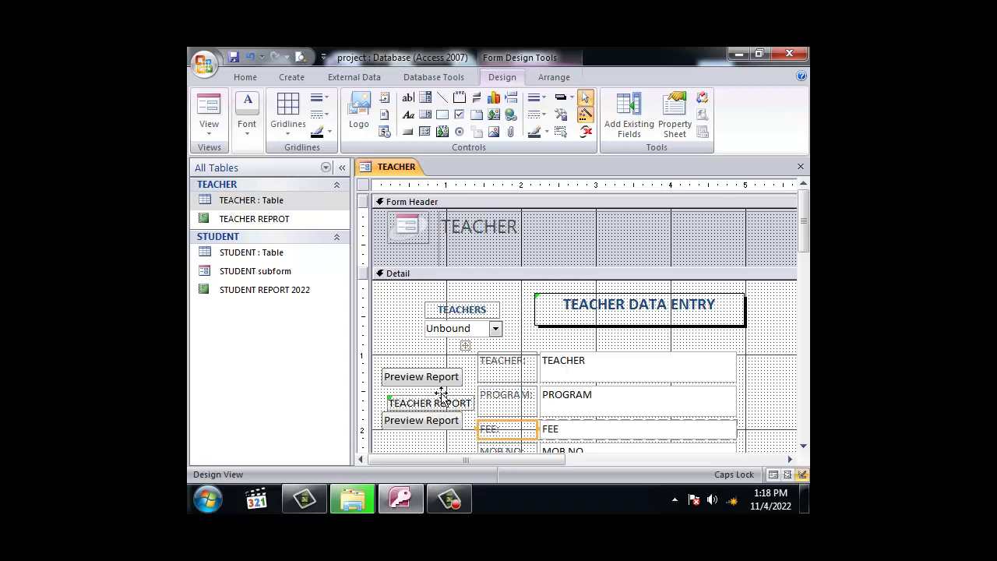
left_click(441, 398)
key("Left")
key("Left")
key("Left")
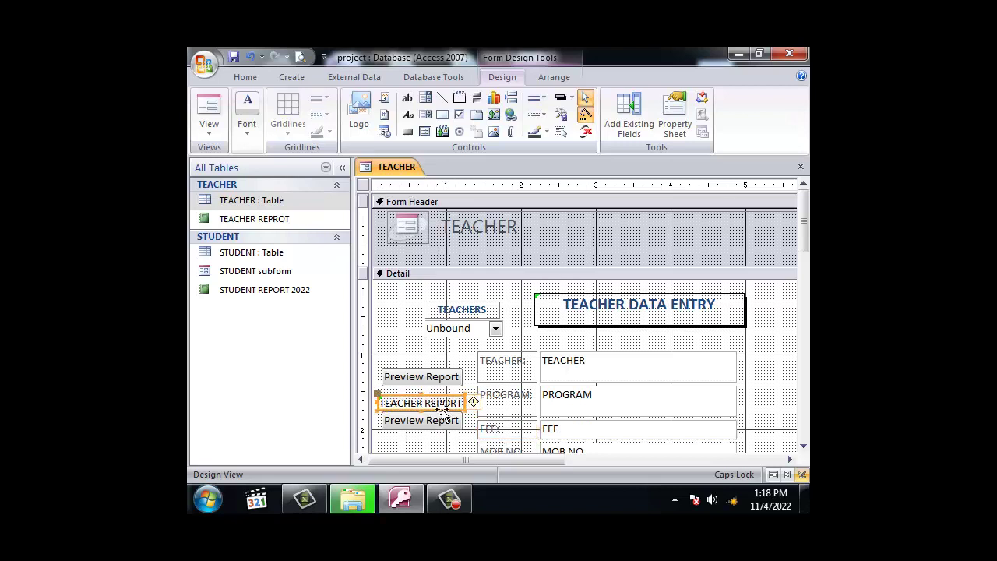
- Duplicate the TEACHER REPORT label and place the copy directly above the first Preview Report button
left_click(437, 397)
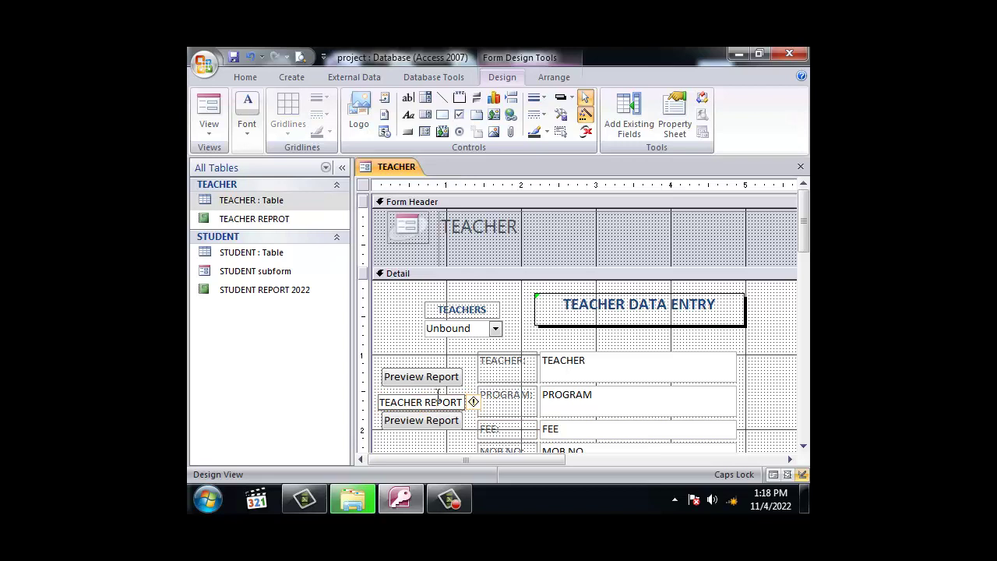
left_click(448, 412)
left_click(445, 399)
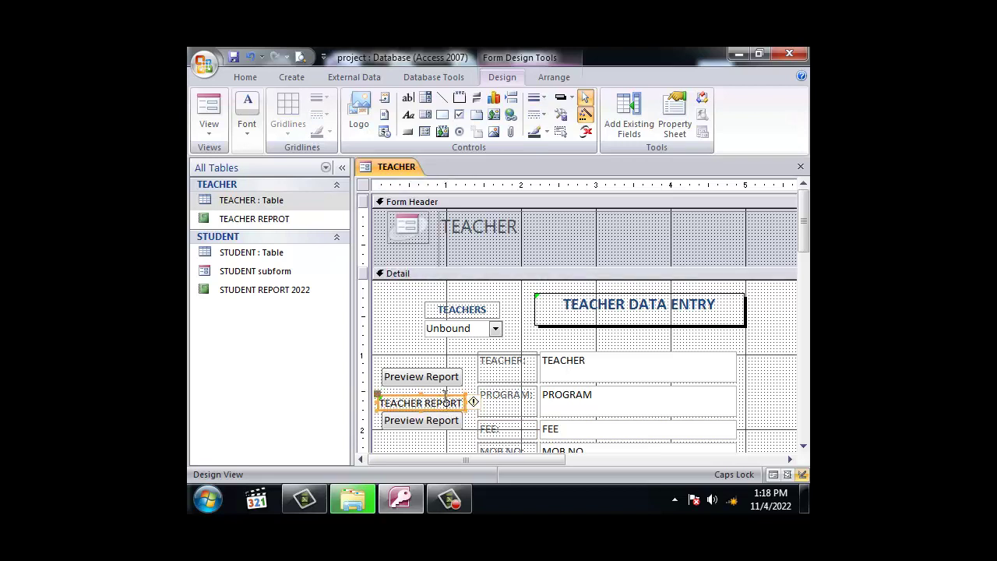
key("ctrl+v")
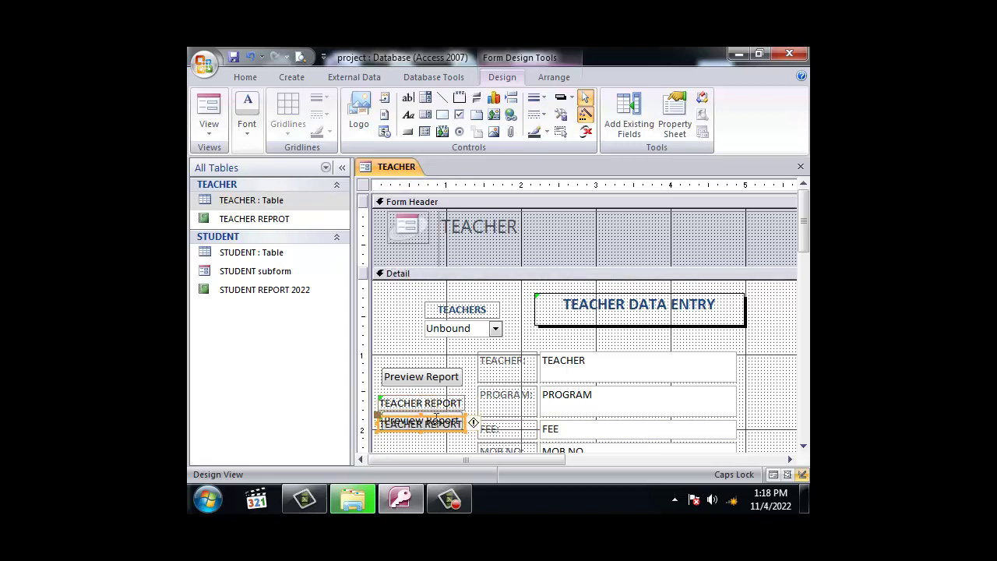
left_click_drag(446, 418, 445, 355)
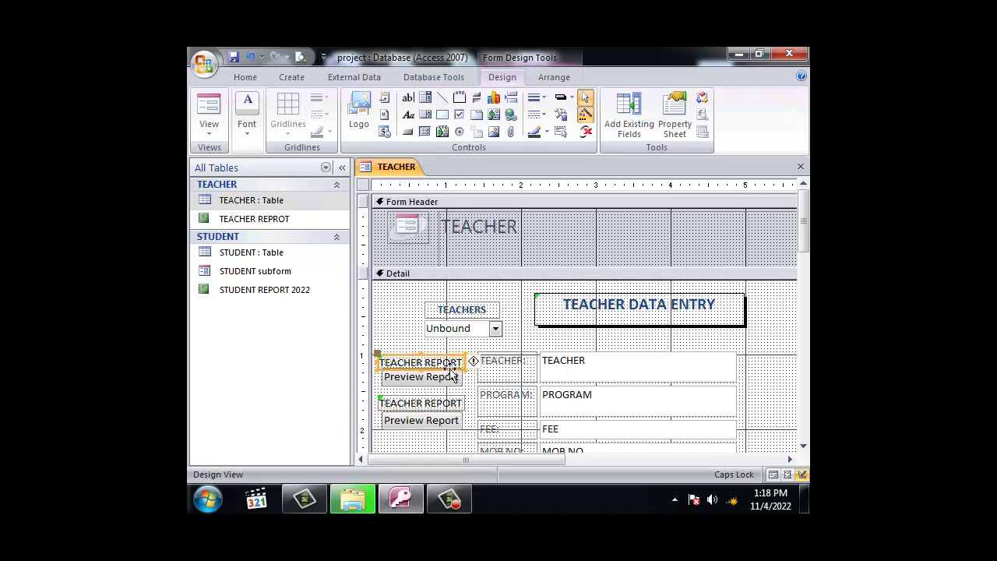
- Change the text of the copied label above the first button to STUDENT REPORT
left_click(425, 363)
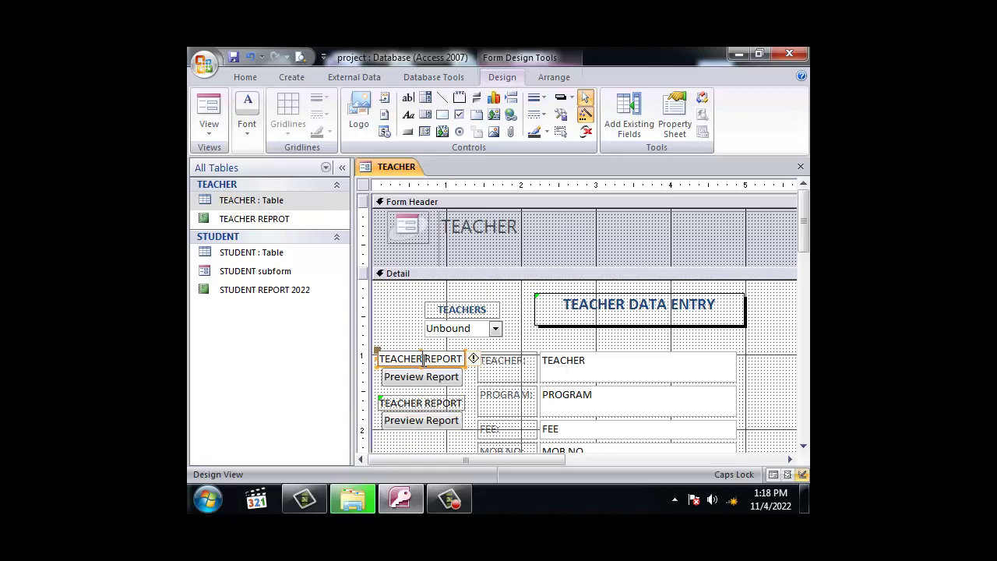
double_click(398, 358)
type("STUDENT")
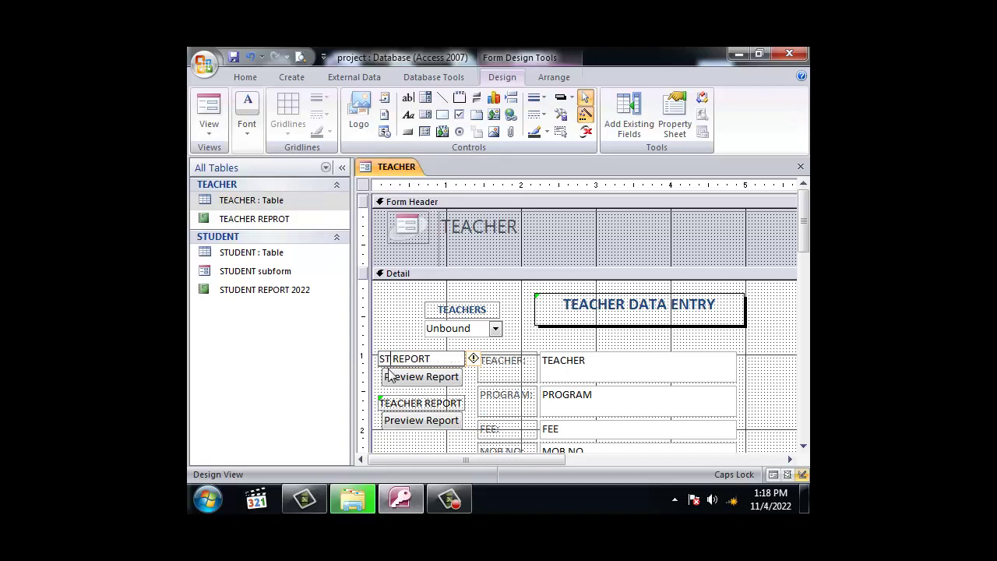
left_click(549, 344)
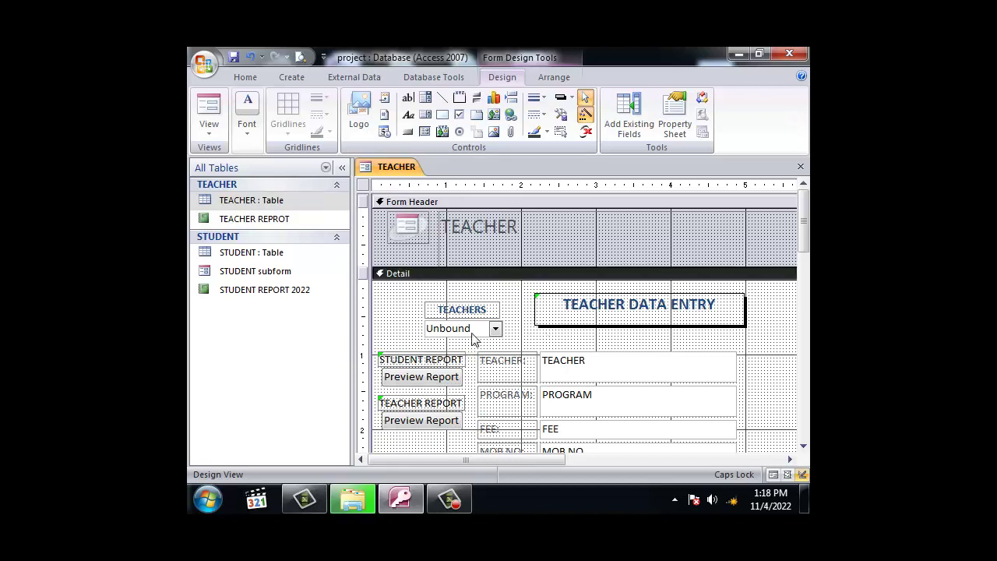
- Show the form in Form View, preview the student report with its button, inspect it enlarged, and close the preview
left_click(208, 109)
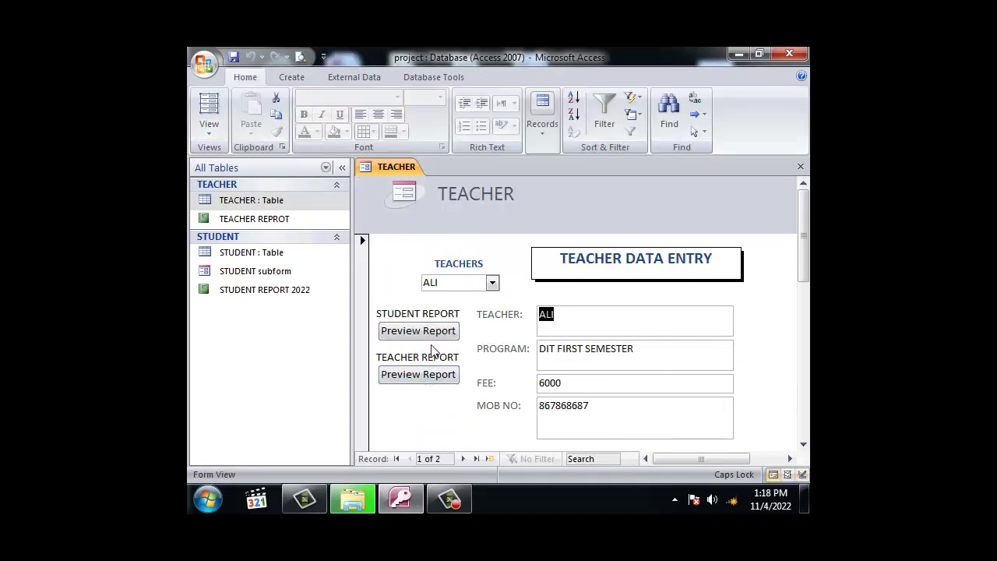
left_click(434, 331)
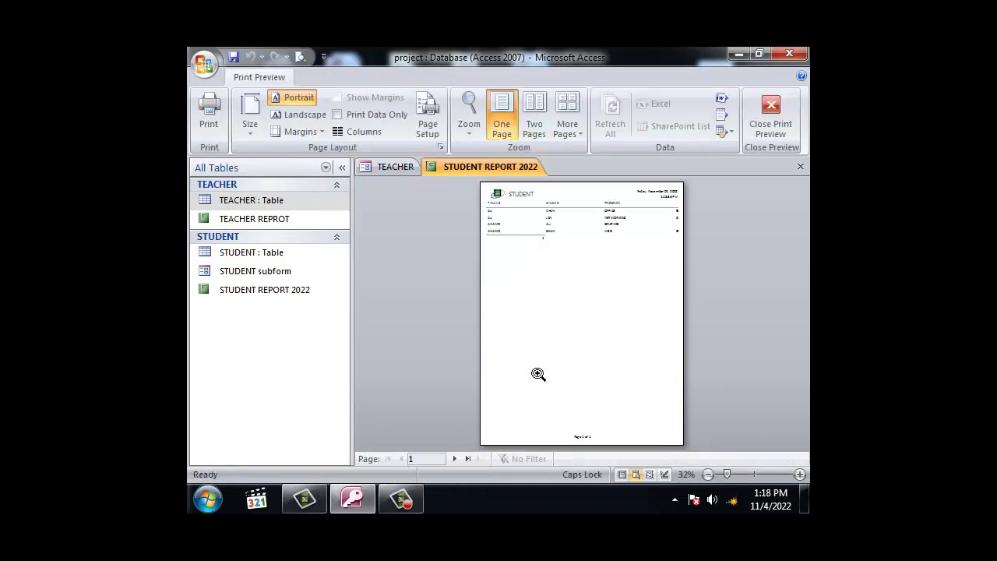
left_click(561, 198)
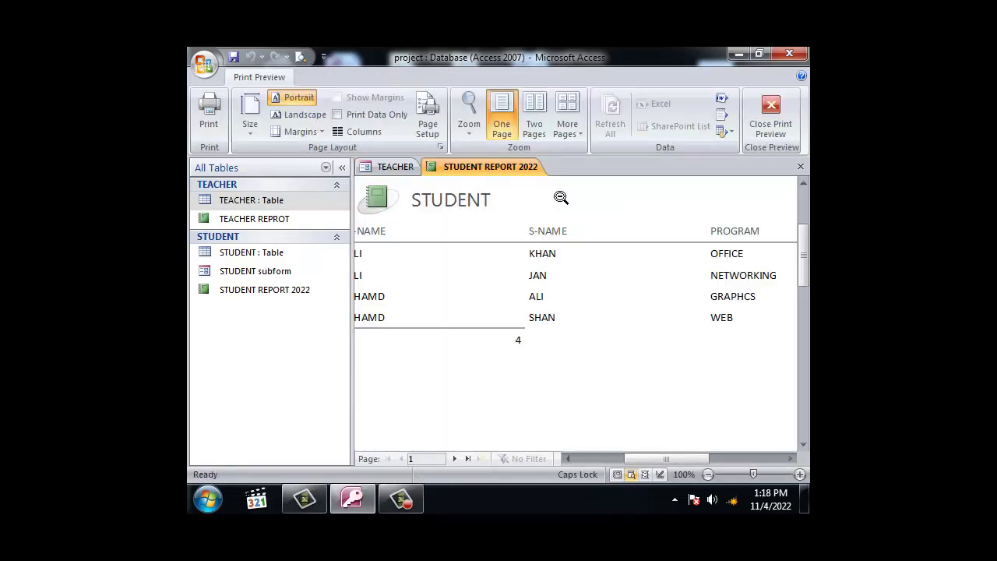
left_click_drag(678, 460, 658, 460)
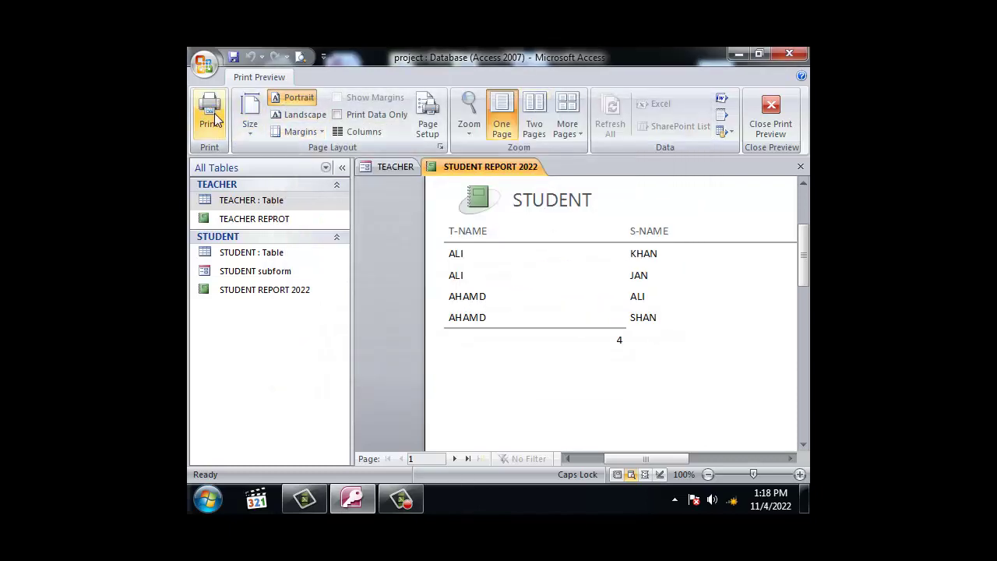
left_click(770, 115)
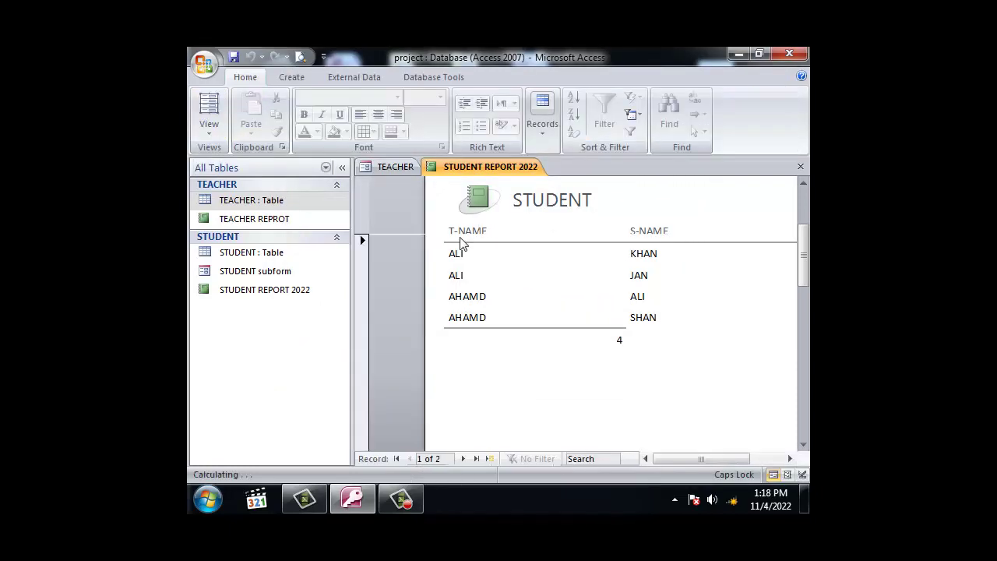
- Preview the teacher report with its form button and inspect its columns enlarged
left_click(419, 373)
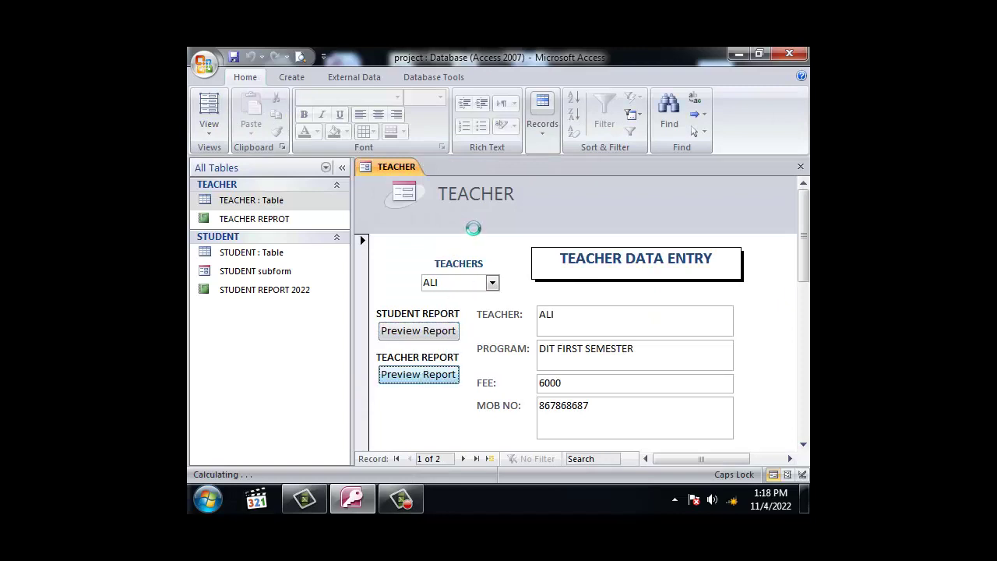
left_click(521, 196)
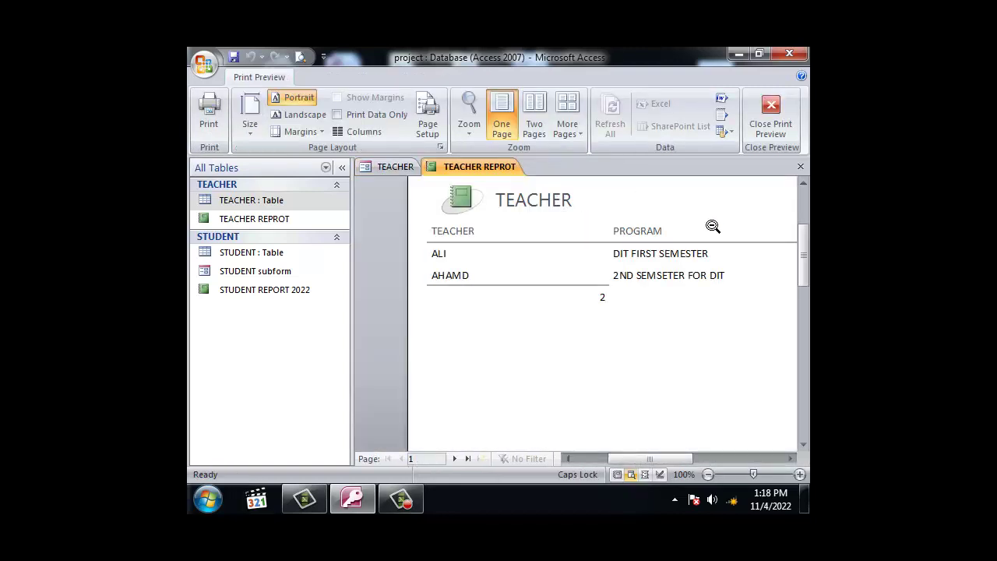
left_click(604, 264)
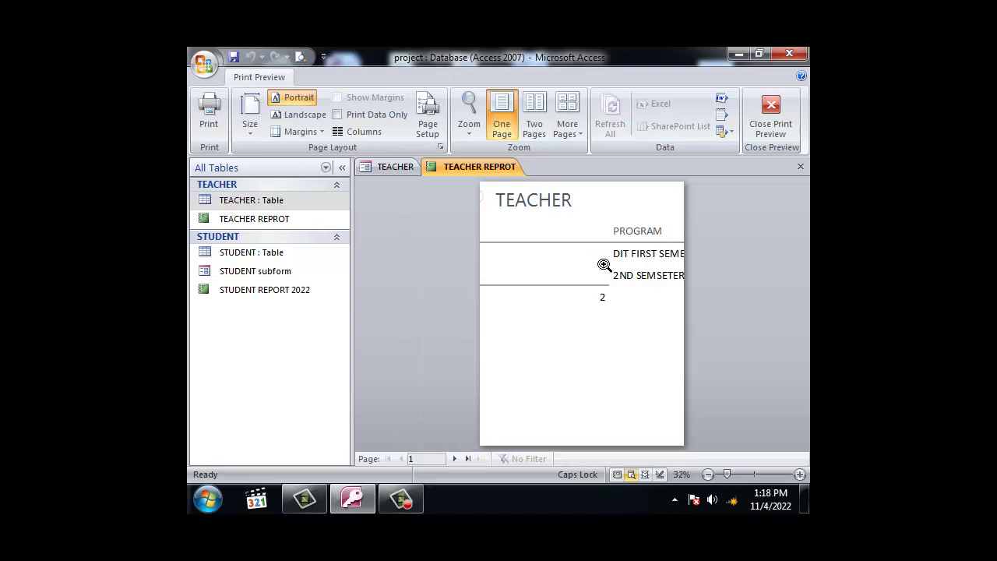
left_click(636, 199)
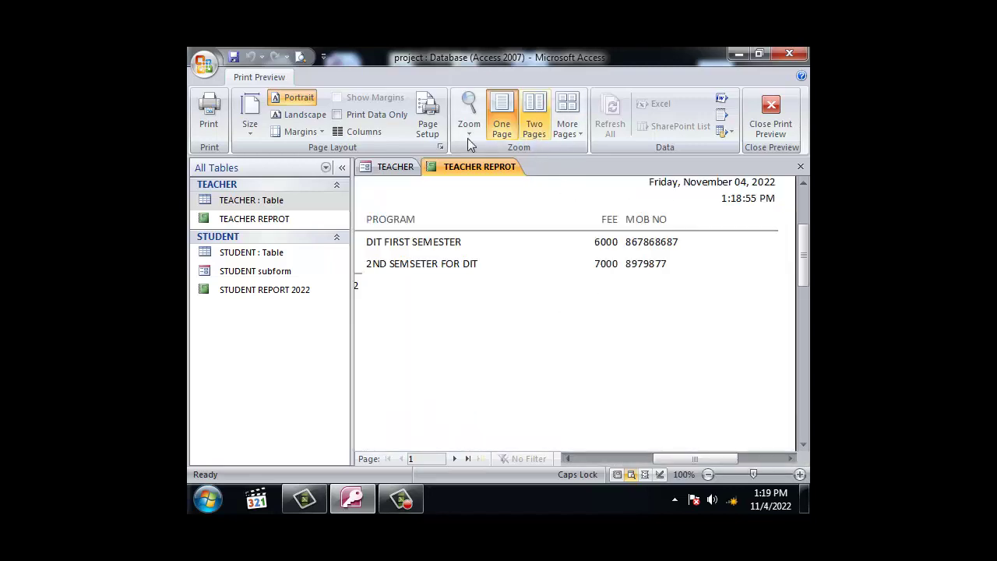
- Set the teacher report's page orientation to Landscape, accept the section width notice, check the enlarged page, and close the preview
left_click(300, 114)
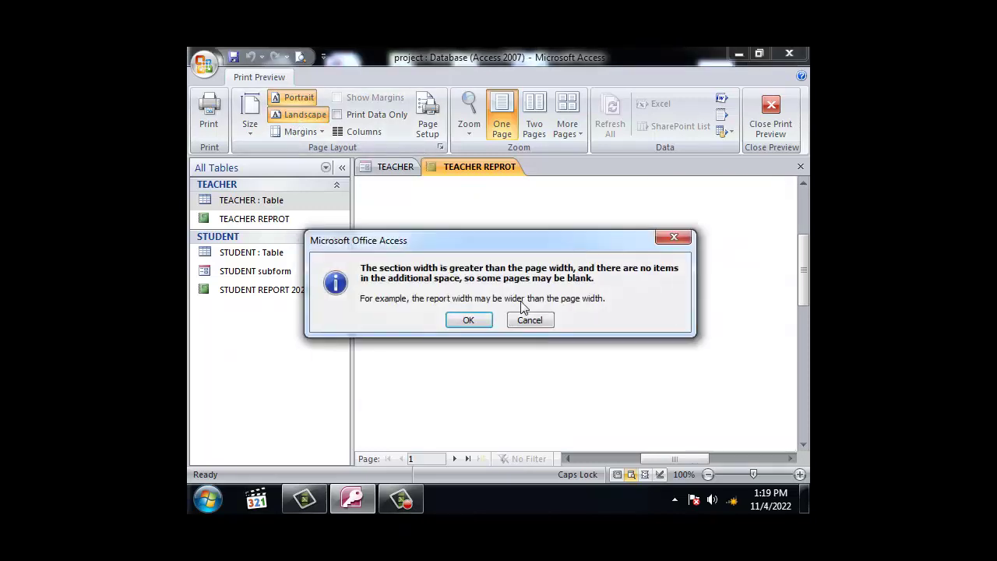
left_click(470, 319)
left_click(619, 263)
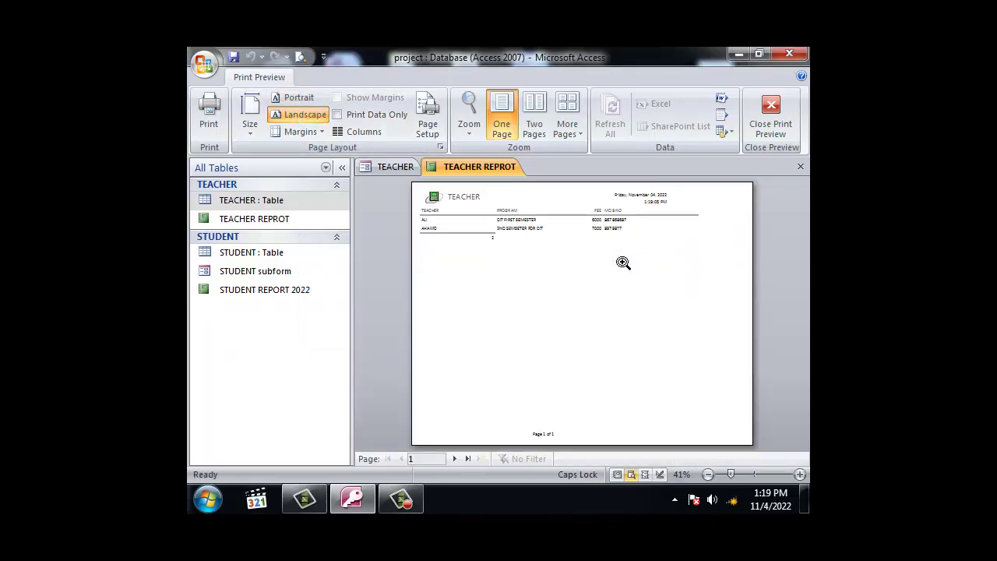
left_click(470, 200)
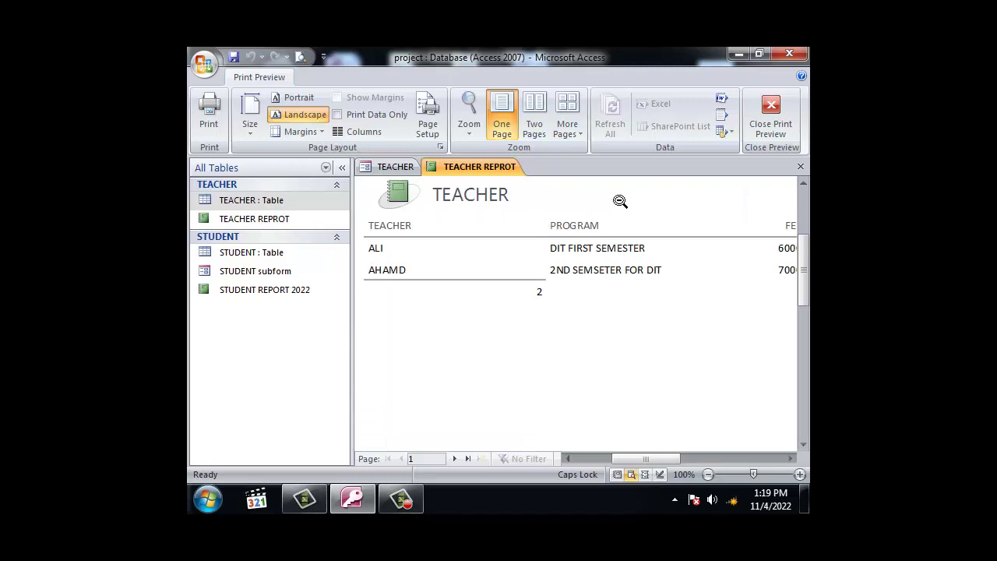
left_click(771, 116)
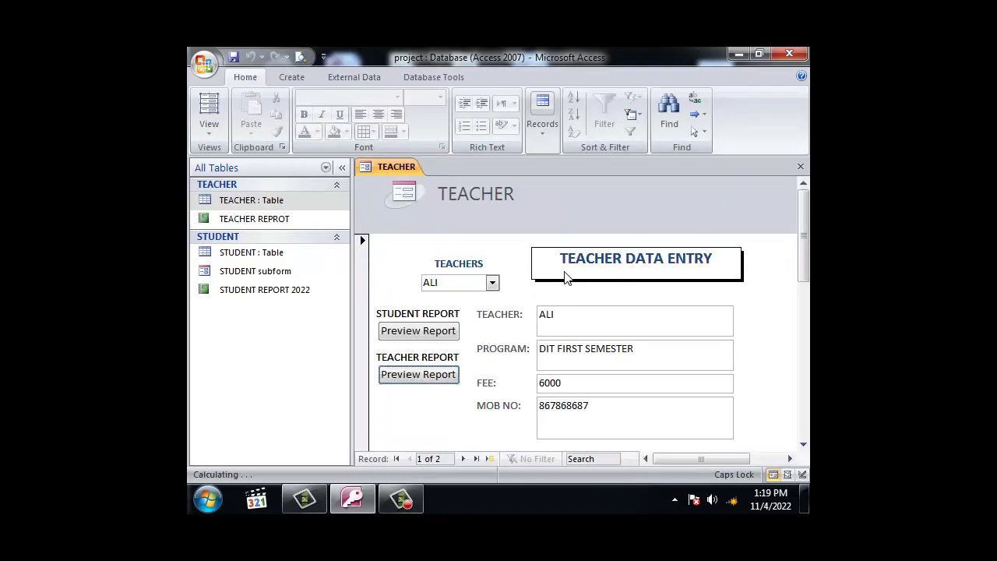
mouse_move(677, 458)
left_mouse_down()
mouse_move(713, 458)
mouse_move(669, 462)
left_mouse_up()
mouse_move(801, 234)
left_mouse_down()
mouse_move(805, 292)
mouse_move(806, 236)
left_mouse_up()
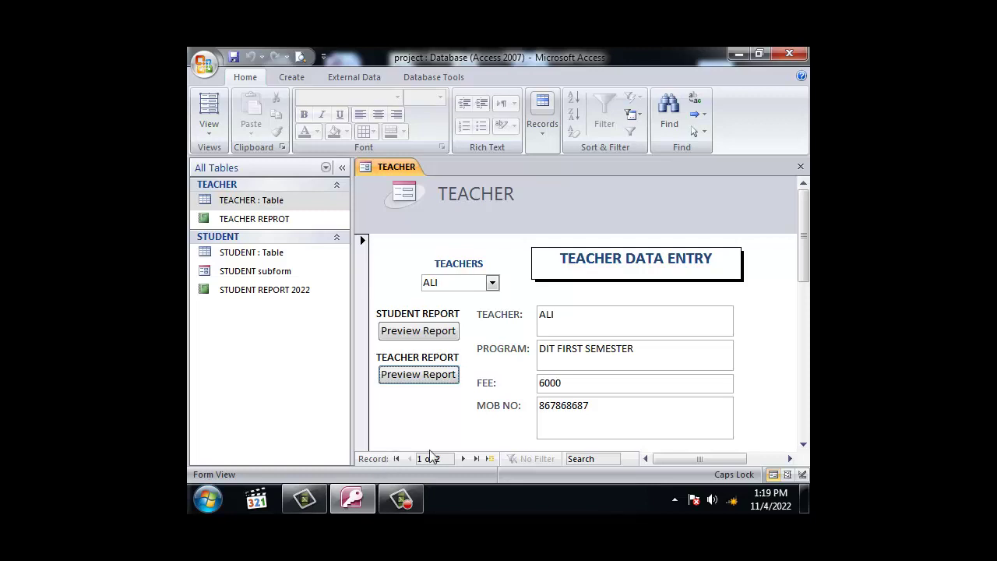
left_click(401, 498)
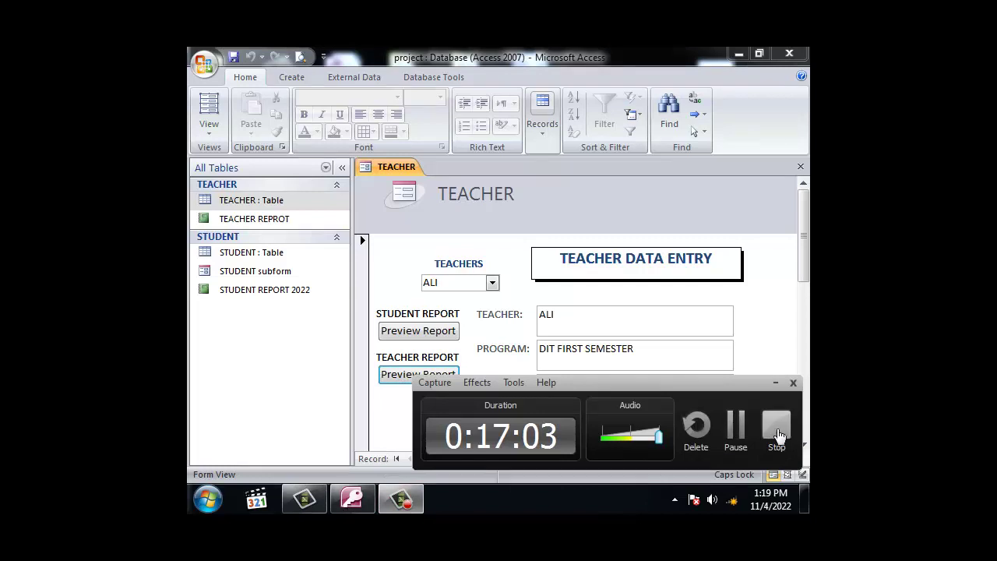